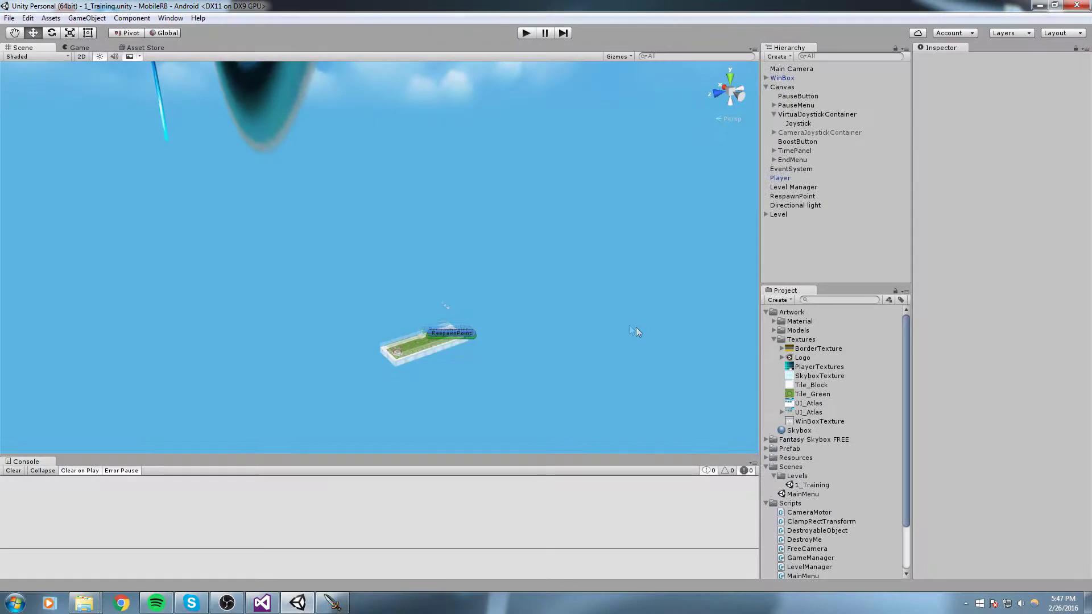
Step: Open the MainMenu scene and run the game in play mode
middle_click_drag(555, 320, 554, 303)
scroll(554, 302, "up", 7)
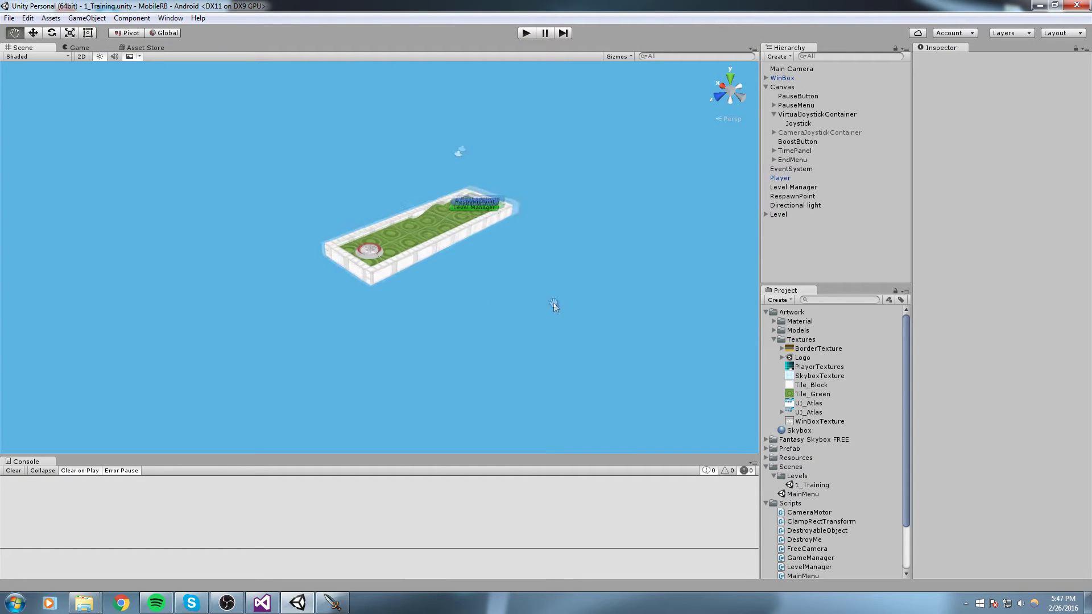
double_click(802, 494)
left_click(529, 33)
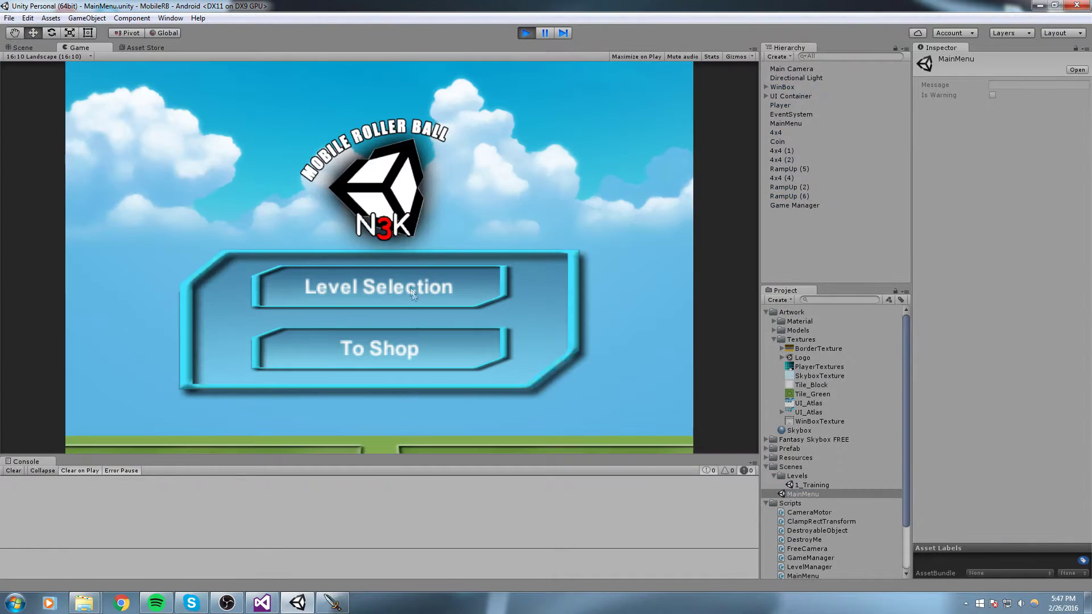
Step: Browse the game's level selection, try to launch Level One, and stop play mode
left_click(412, 291)
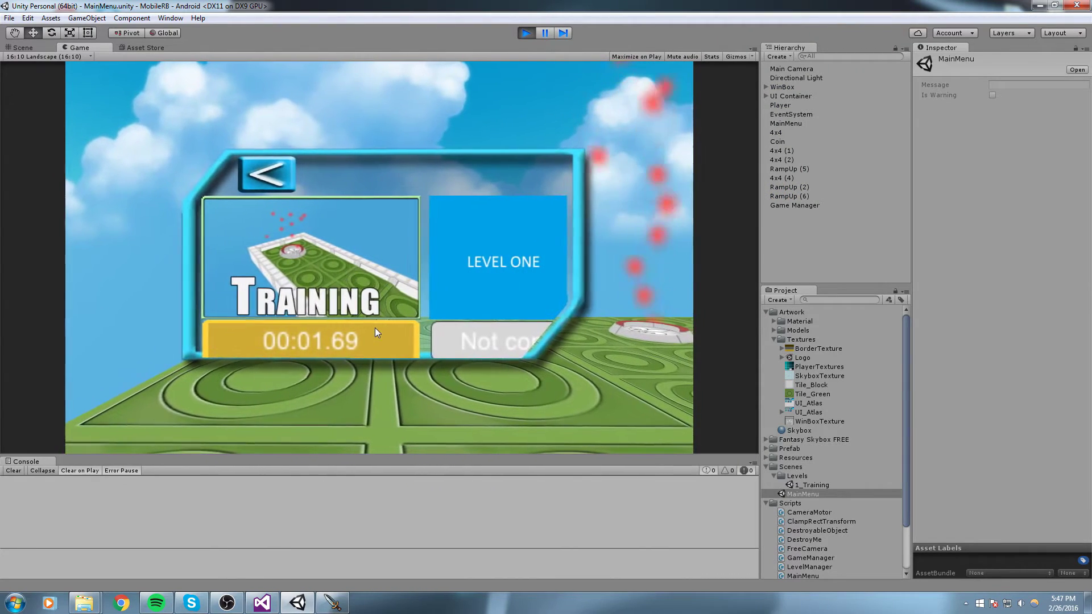
left_click_drag(375, 329, 250, 284)
left_click_drag(538, 267, 406, 273)
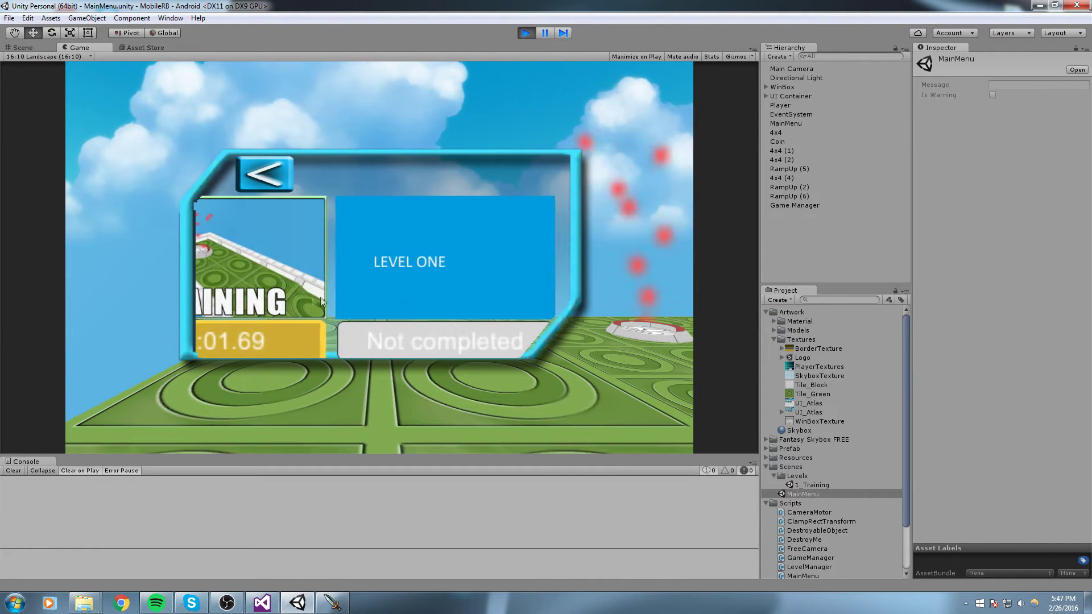
left_click(442, 259)
left_click(524, 33)
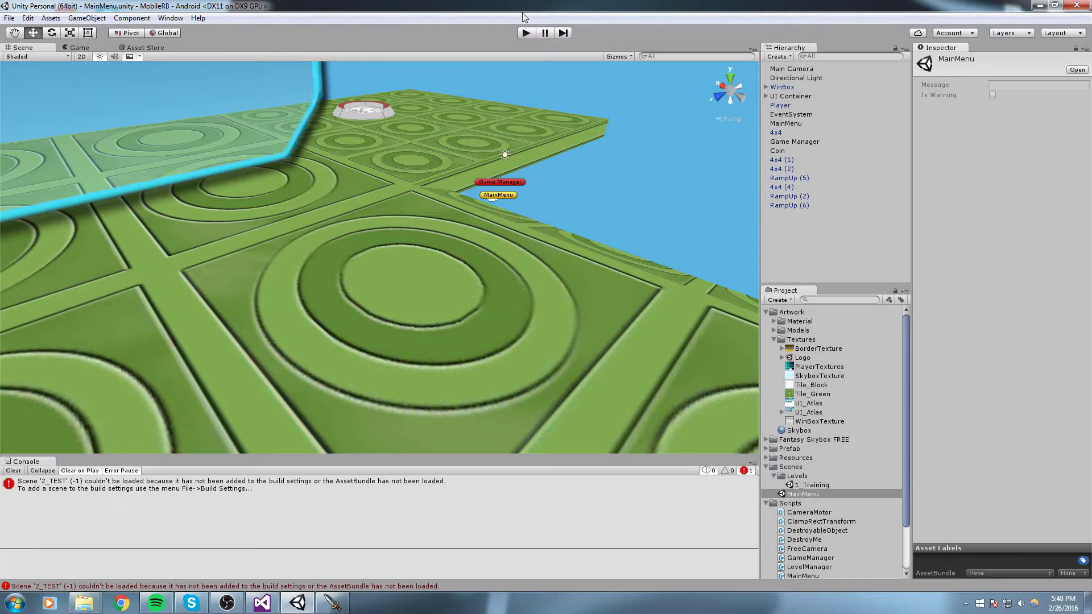
Step: Open the 1_Training scene, then create a new scene
right_click_drag(481, 171, 407, 341)
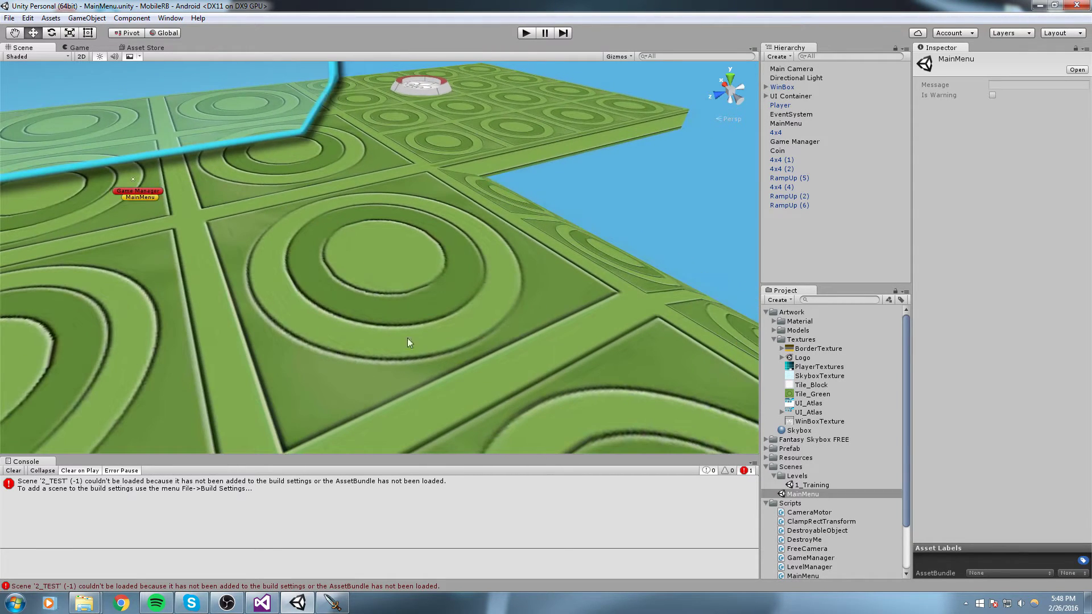
double_click(812, 485)
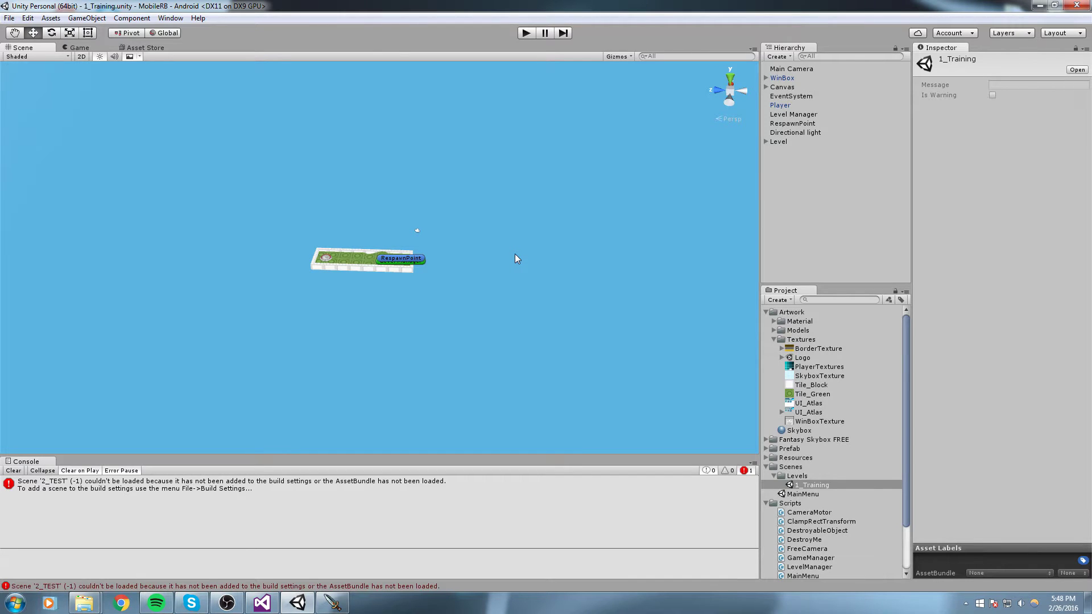
key("ctrl+n")
left_click(8, 20)
left_click(527, 268)
middle_click_drag(528, 267, 470, 222)
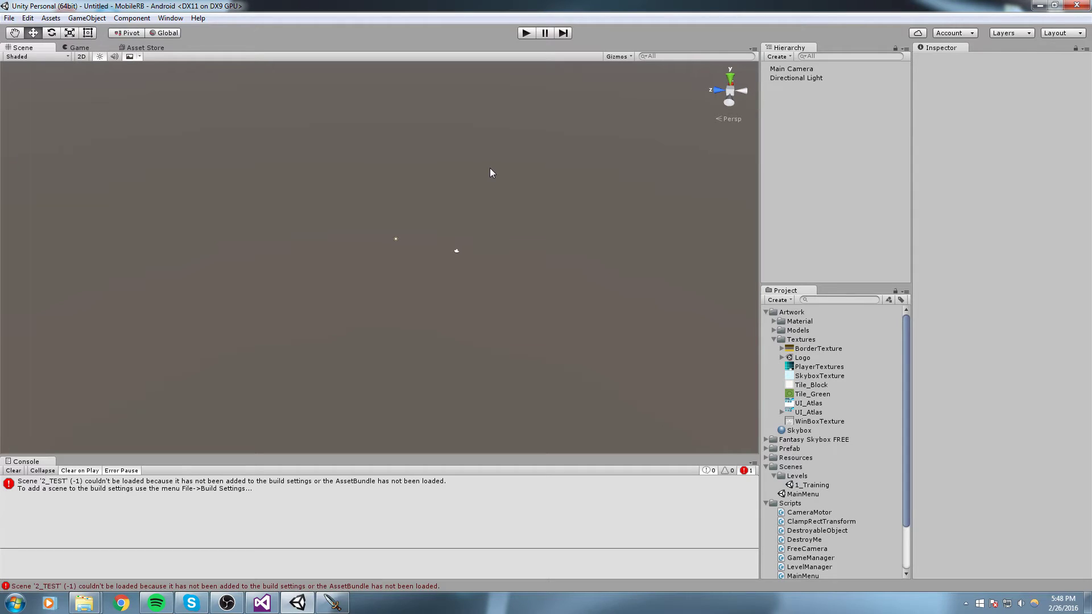
Step: Save the new scene as 2_CameraTutorial in the Scenes/Levels folder
key("ctrl+s")
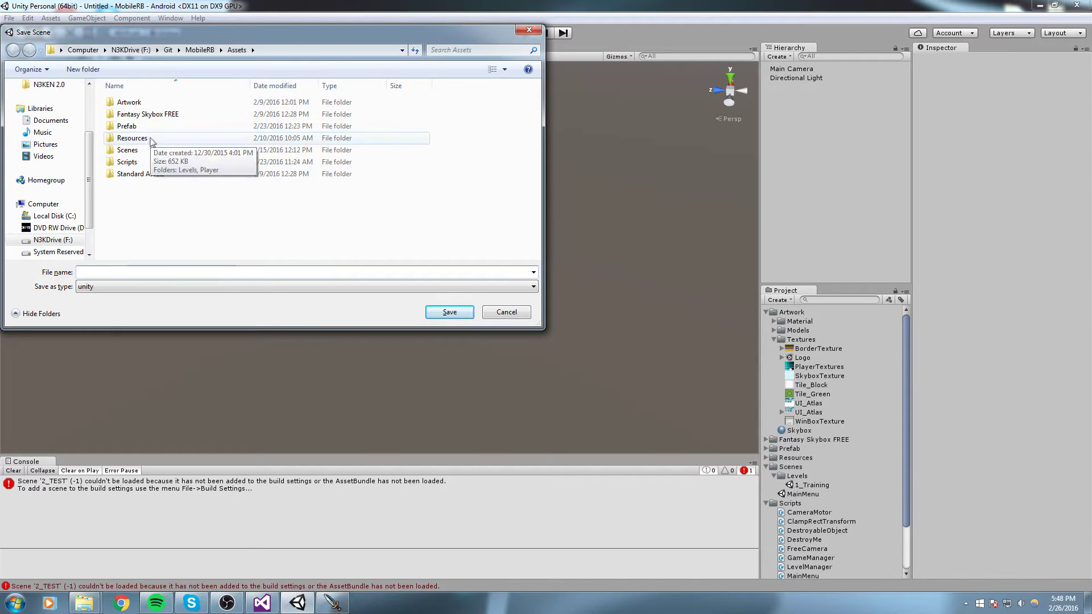
double_click(137, 151)
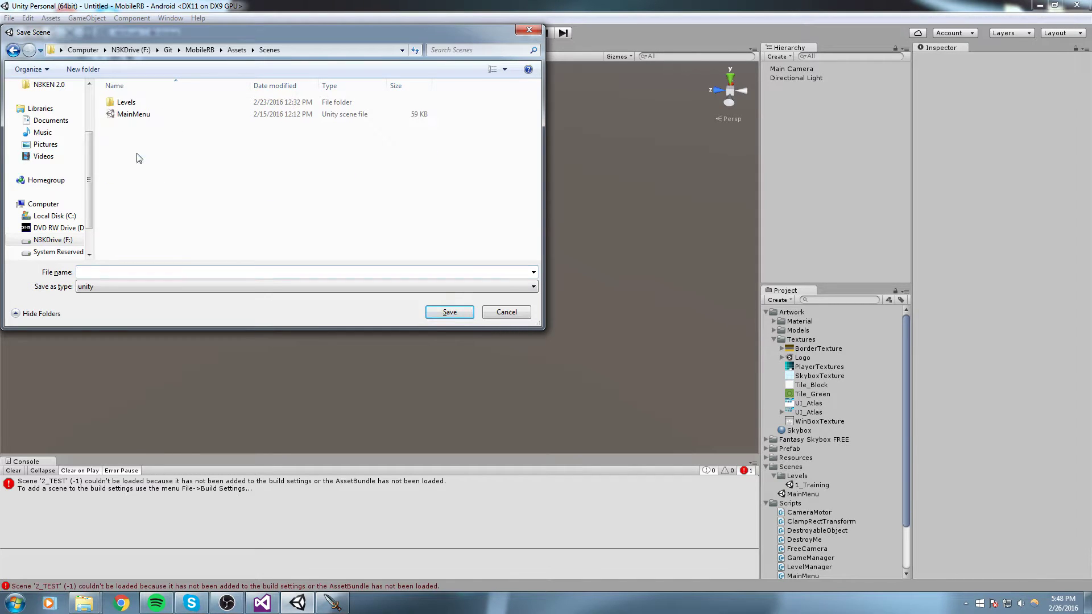
double_click(126, 102)
left_click(104, 272)
type("2_CameraTutorial")
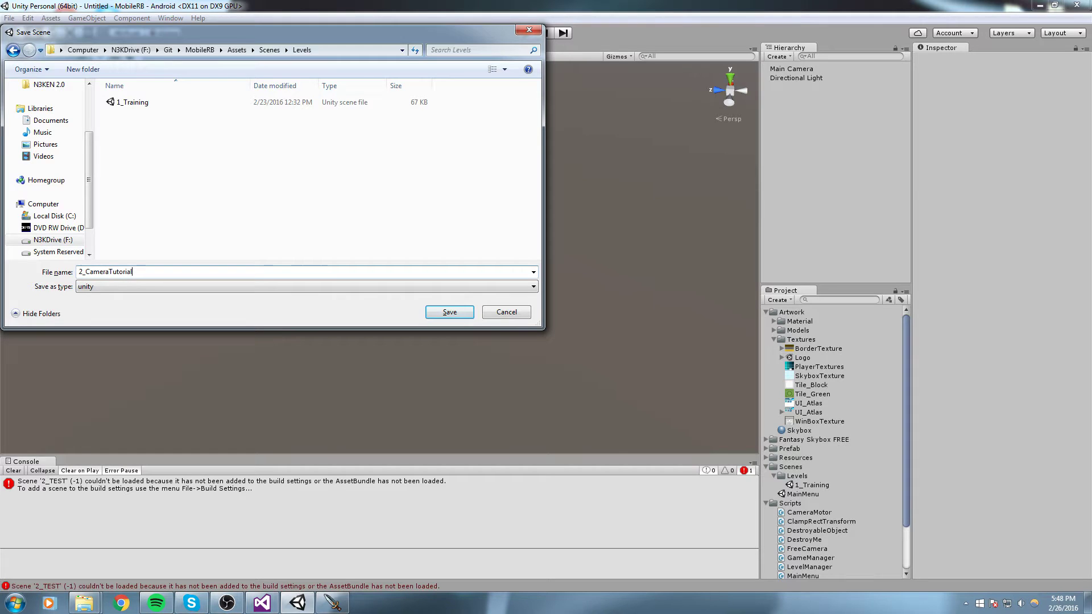
key("Return")
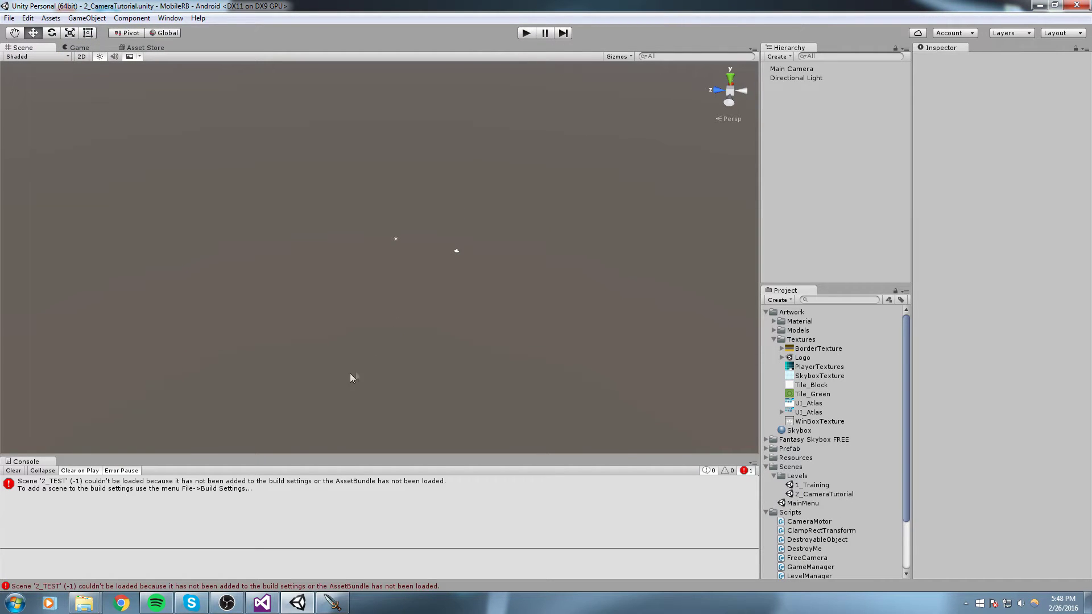
left_click(807, 493)
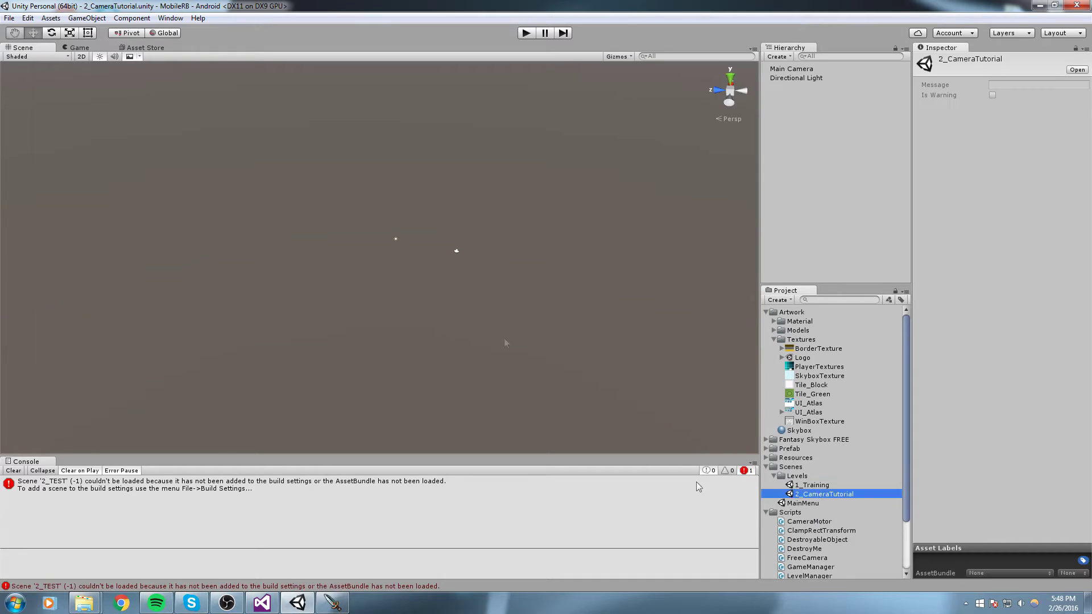
scroll(499, 199, "up", 2)
right_click_drag(499, 197, 521, 197)
mouse_move(484, 202)
middle_mouse_down()
mouse_move(473, 209)
mouse_move(487, 223)
middle_mouse_up()
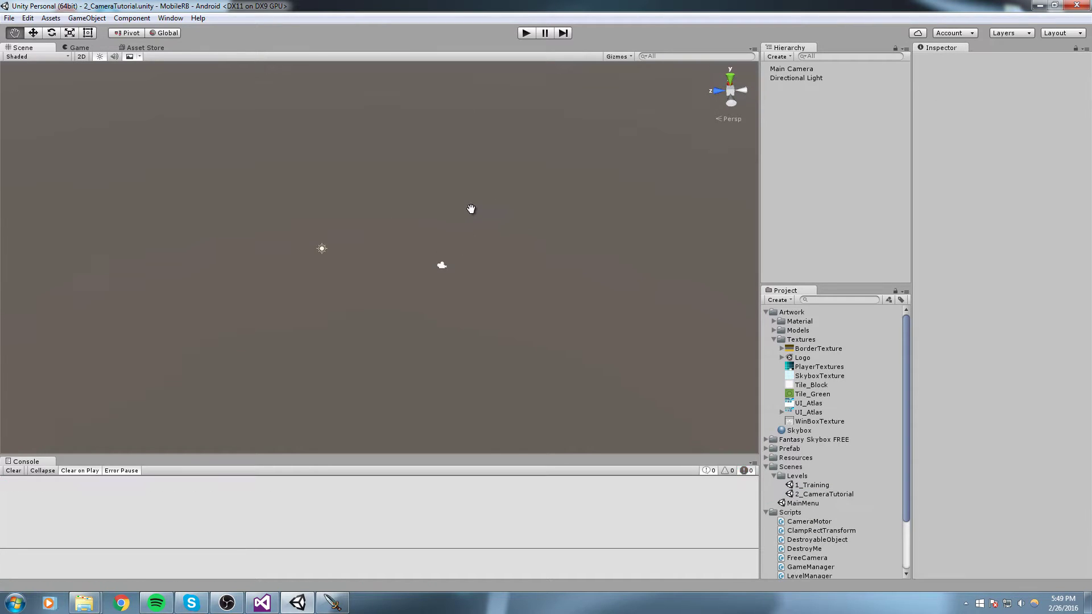
scroll(527, 264, "up", 1)
left_click(832, 494)
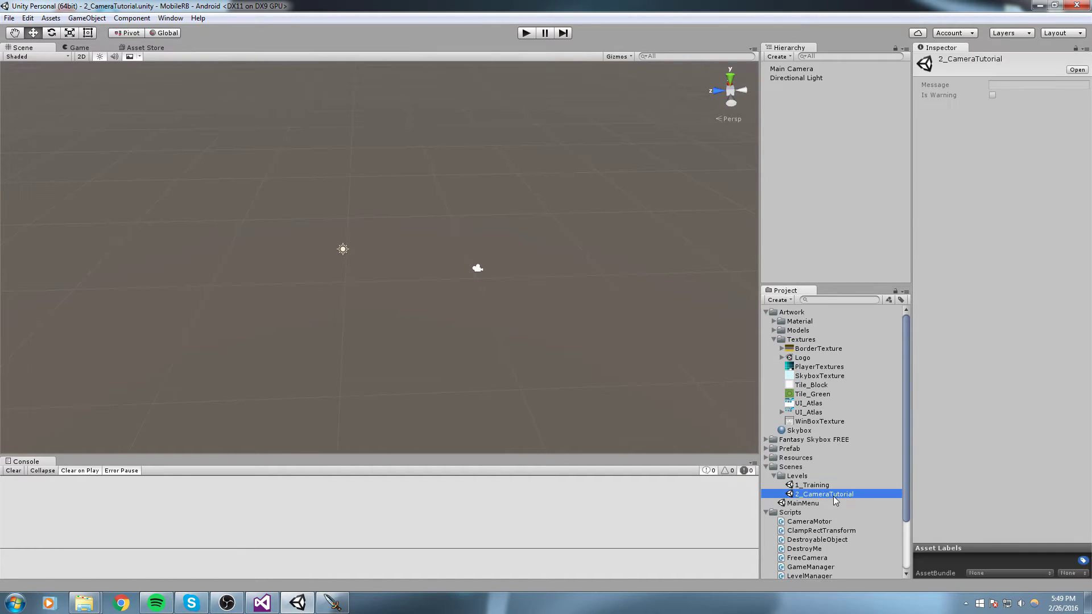
middle_click_drag(605, 382, 568, 369)
left_click(813, 485)
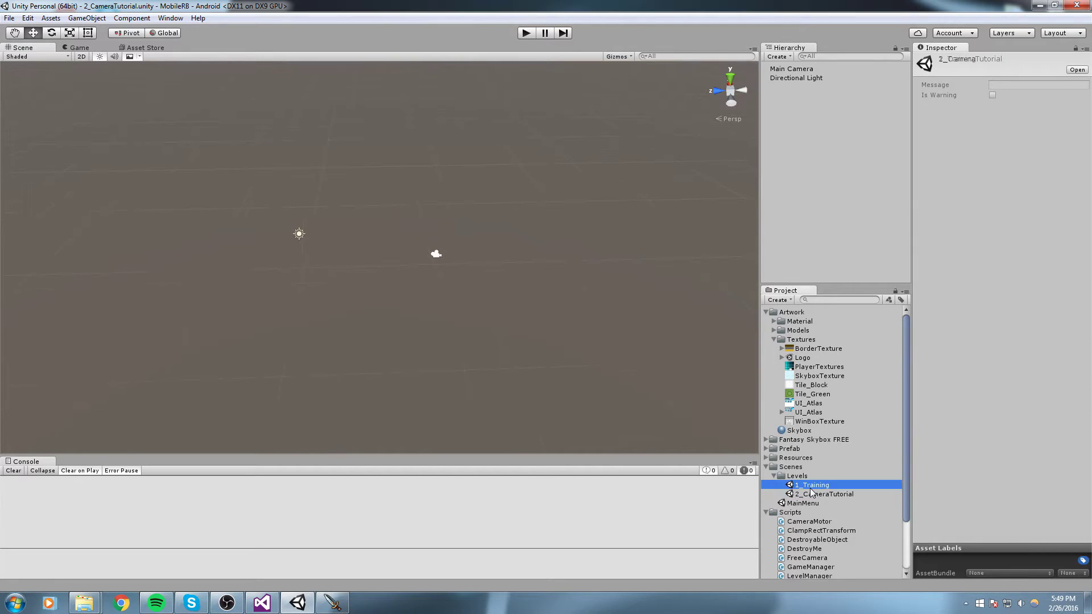
left_click(811, 494)
middle_click_drag(507, 322, 398, 263)
scroll(398, 263, "down", 1)
middle_click_drag(412, 156, 474, 219)
Step: Open the 1_Training scene and focus on its Main Camera
double_click(808, 485)
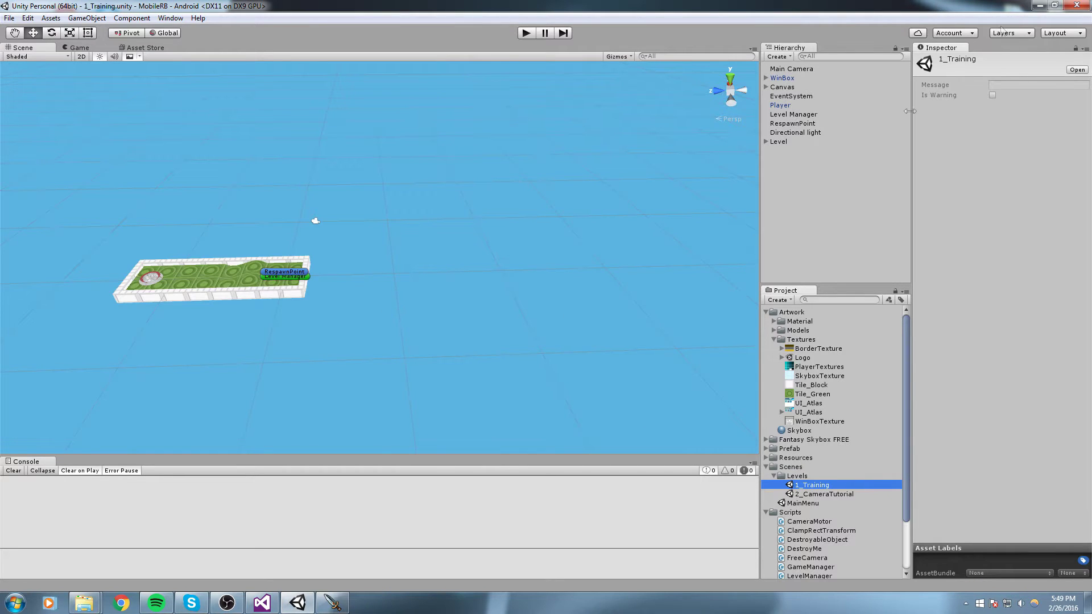
middle_click_drag(423, 250, 492, 262)
scroll(526, 261, "down", 4)
double_click(786, 69)
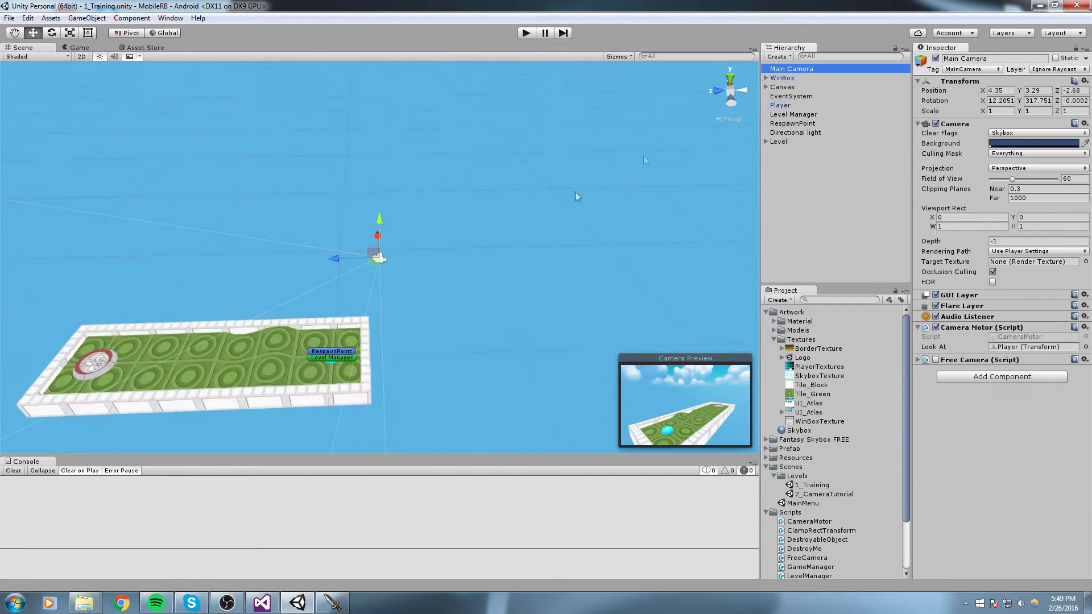
Step: Collapse the Main Camera's Camera Motor script and Transform components
right_click_drag(543, 199, 387, 197)
scroll(393, 208, "down", 4)
mouse_move(506, 275)
left_mouse_down("alt")
mouse_move(480, 222)
mouse_move(512, 273)
left_mouse_up("alt")
left_click(972, 329)
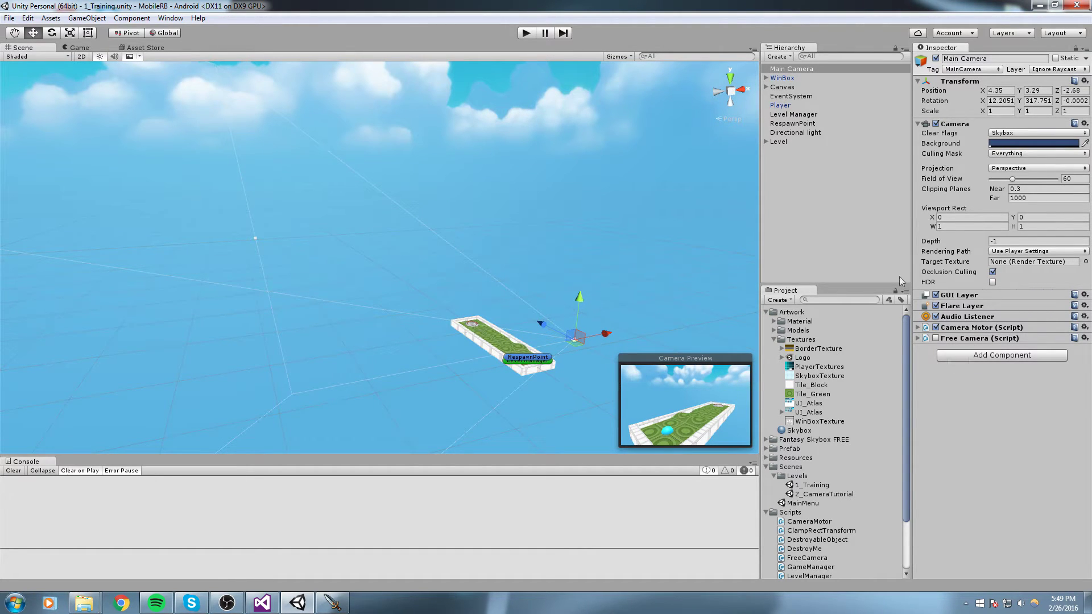
left_click(976, 82)
Step: Copy the Main Camera, WinBox, Canvas, EventSystem, Player, Level Manager and RespawnPoint objects together from the training scene
left_click(804, 69)
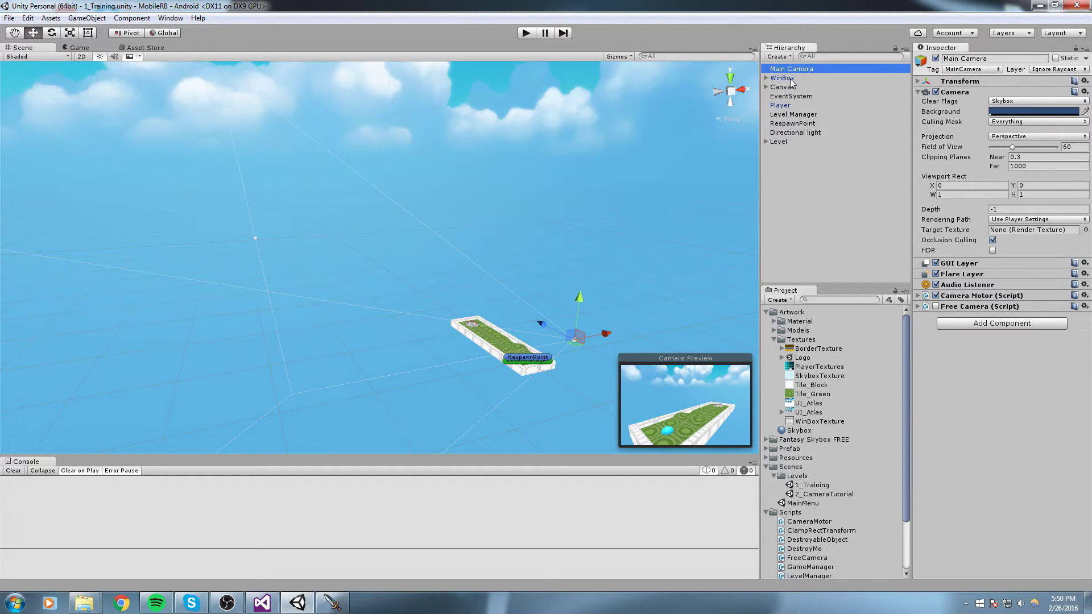
left_click(782, 77, "shift")
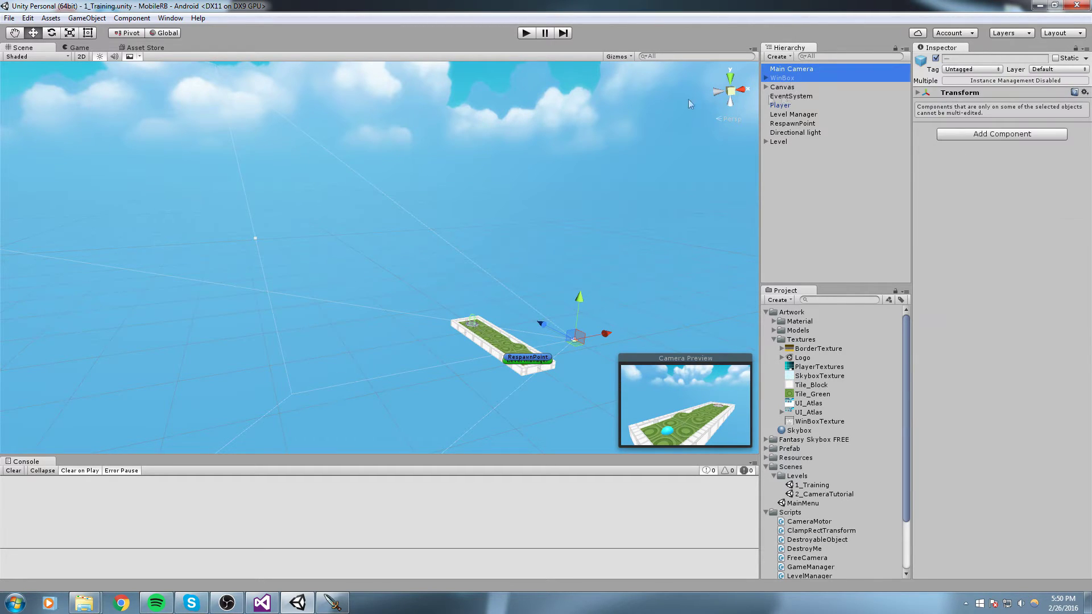
scroll(512, 194, "down", 4)
right_click_drag(489, 206, 619, 115)
left_click_drag(619, 115, 741, 92, "alt")
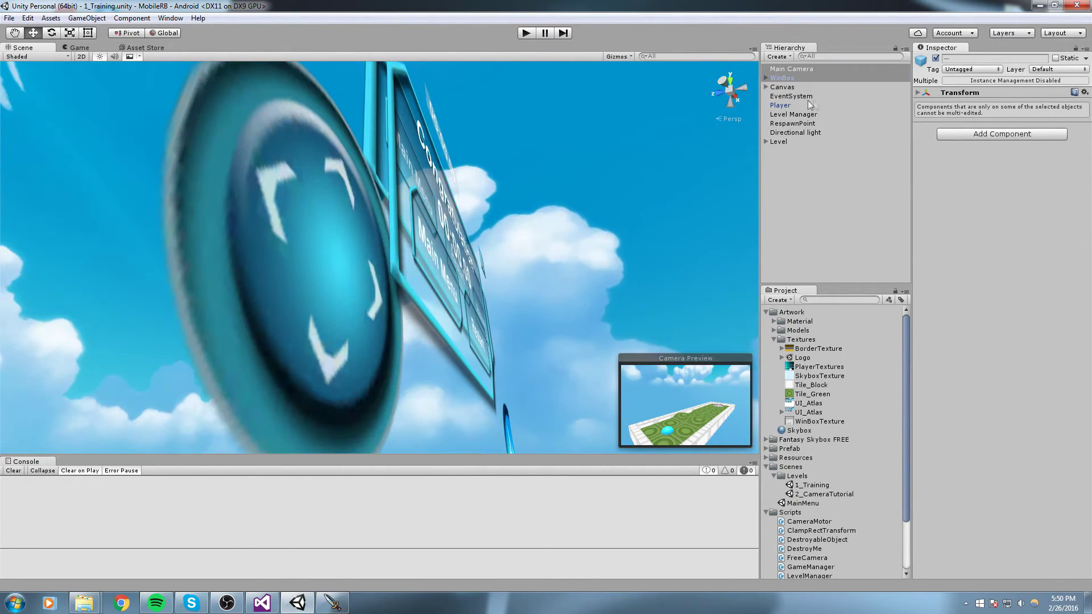
left_click(782, 87, "shift")
left_click_drag(643, 160, 681, 144, "alt")
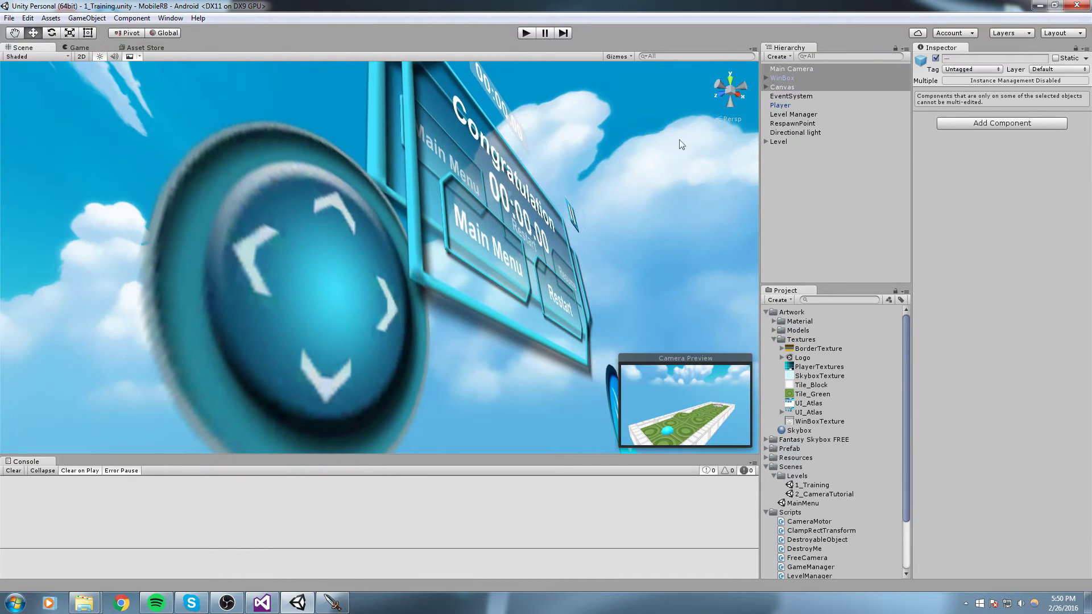
left_click(792, 97, "shift")
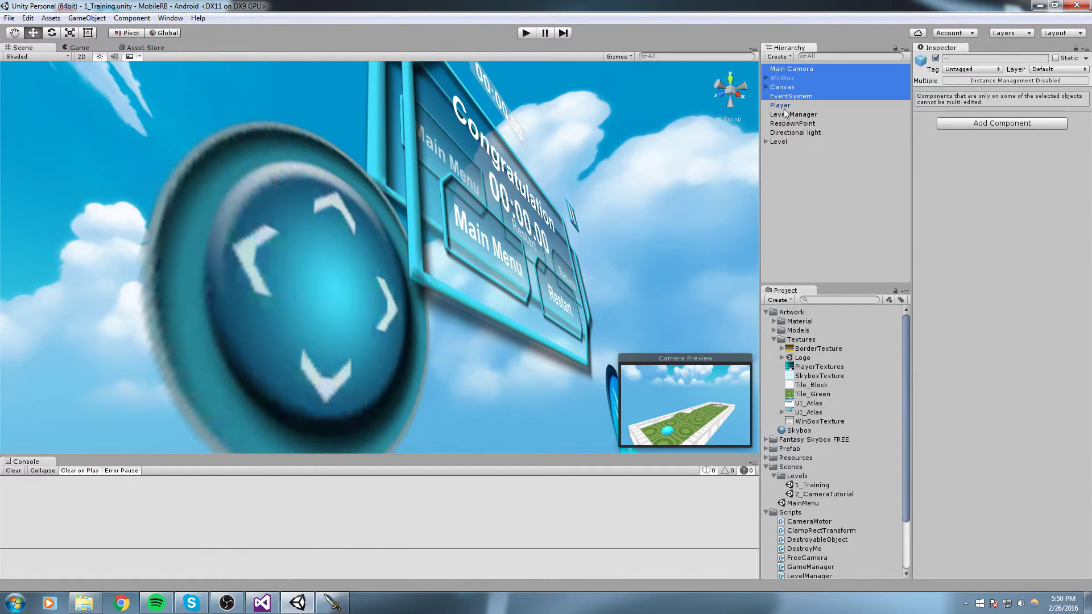
left_click(784, 106, "shift")
left_click(790, 115, "shift")
left_click(796, 124, "shift")
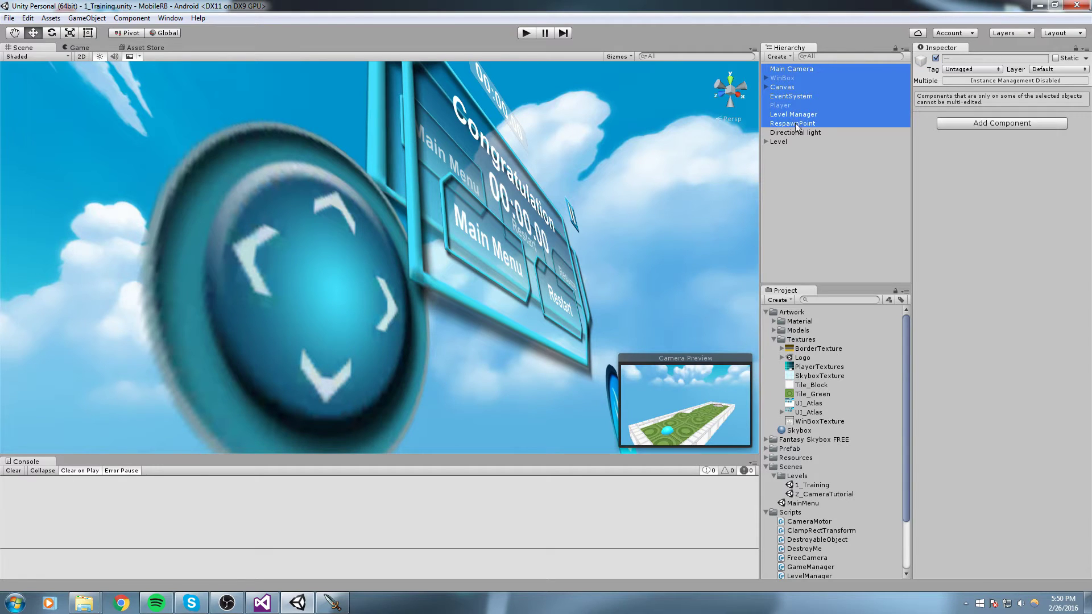
middle_click_drag(563, 159, 553, 169)
right_click(818, 91)
left_click(845, 98)
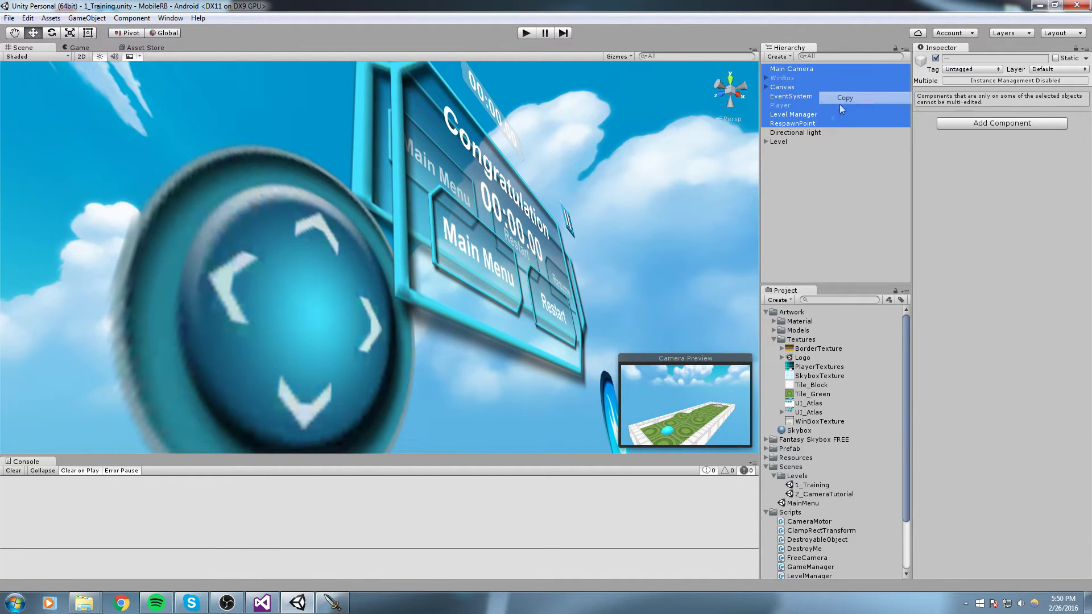
Step: Open the 2_CameraTutorial scene and paste the copied objects into its hierarchy
left_click_drag(553, 191, 495, 216, "alt")
double_click(814, 494)
left_click(809, 245)
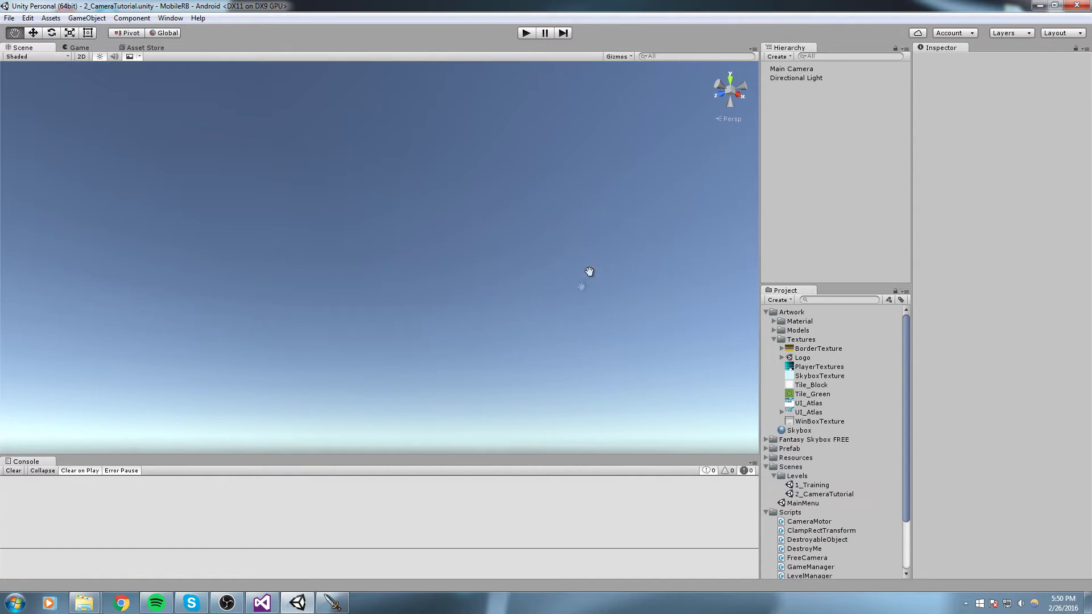
left_click_drag(591, 271, 553, 326, "alt")
left_click(848, 139)
key("ctrl+v")
middle_click_drag(503, 236, 462, 257)
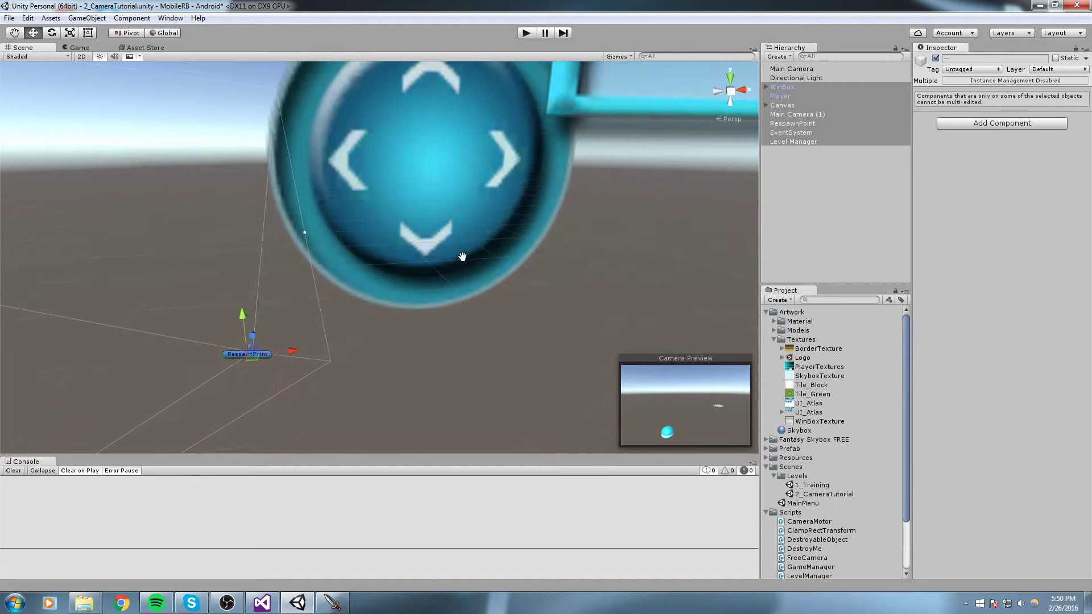
Step: Delete the scene's default Main Camera and rename the pasted camera as Main Camera
left_click(814, 69)
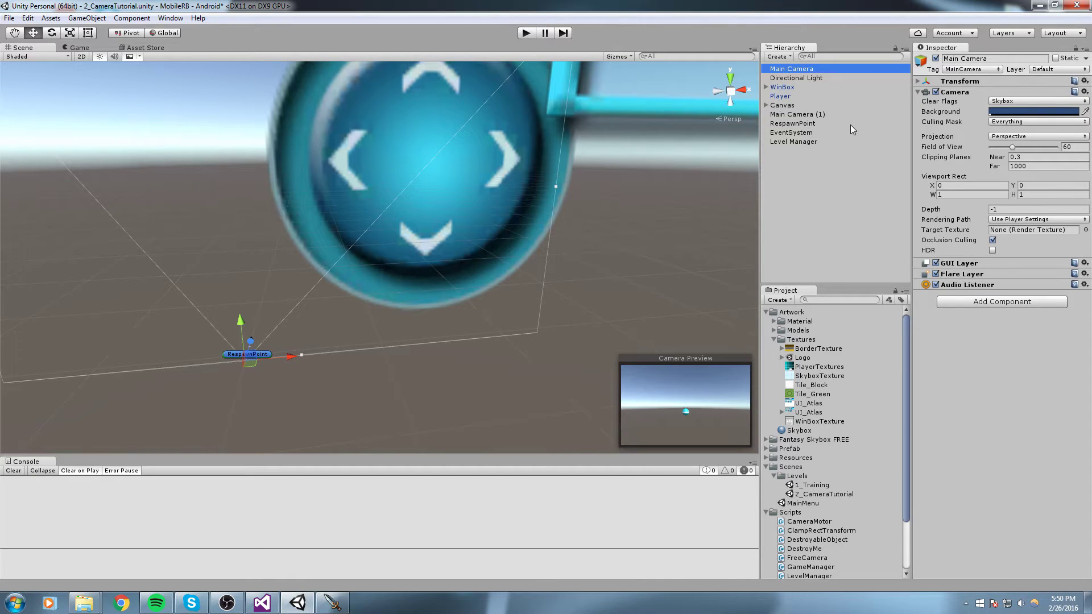
key("Delete")
left_click(819, 106)
left_click(817, 106)
key("End")
key("BackSpace")
key("BackSpace")
key("Return")
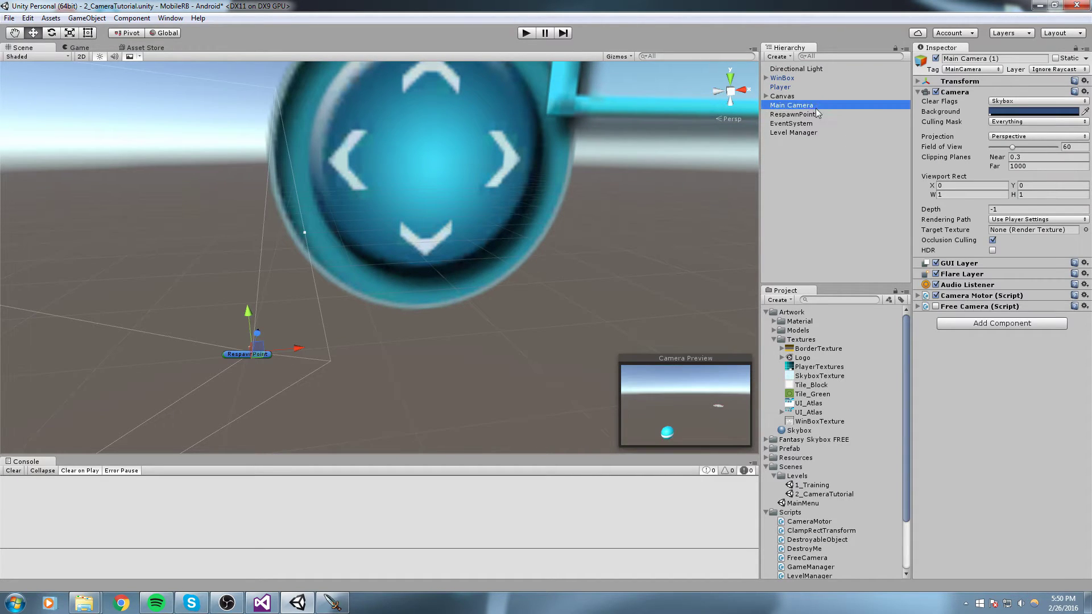
Step: Expand the Main Camera's Transform and set its position to 0, 0, 0
scroll(684, 189, "down", 4)
scroll(521, 206, "down", 6)
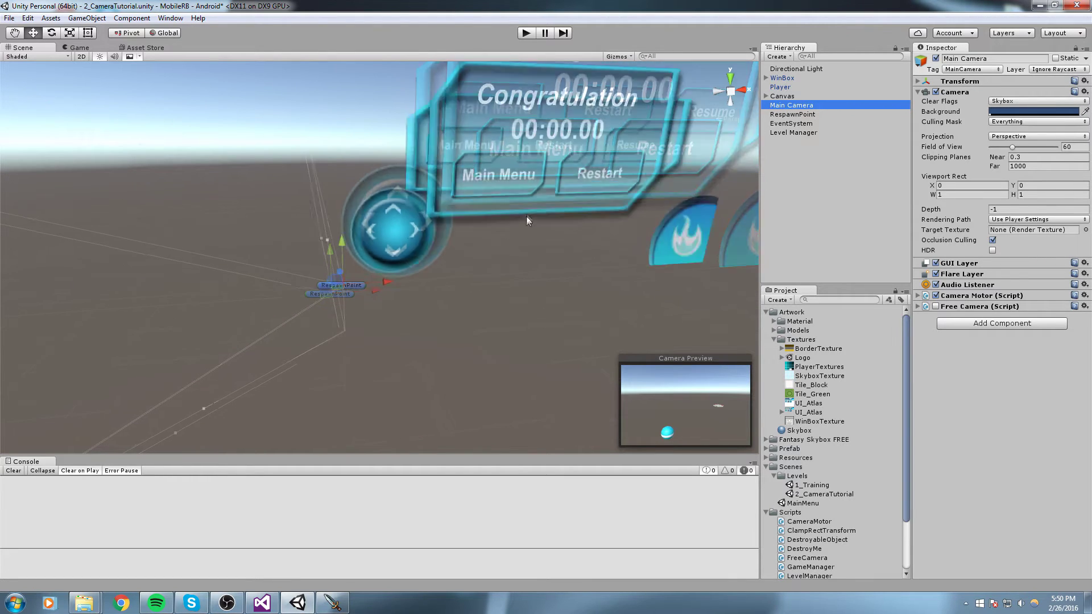
scroll(455, 306, "up", 3)
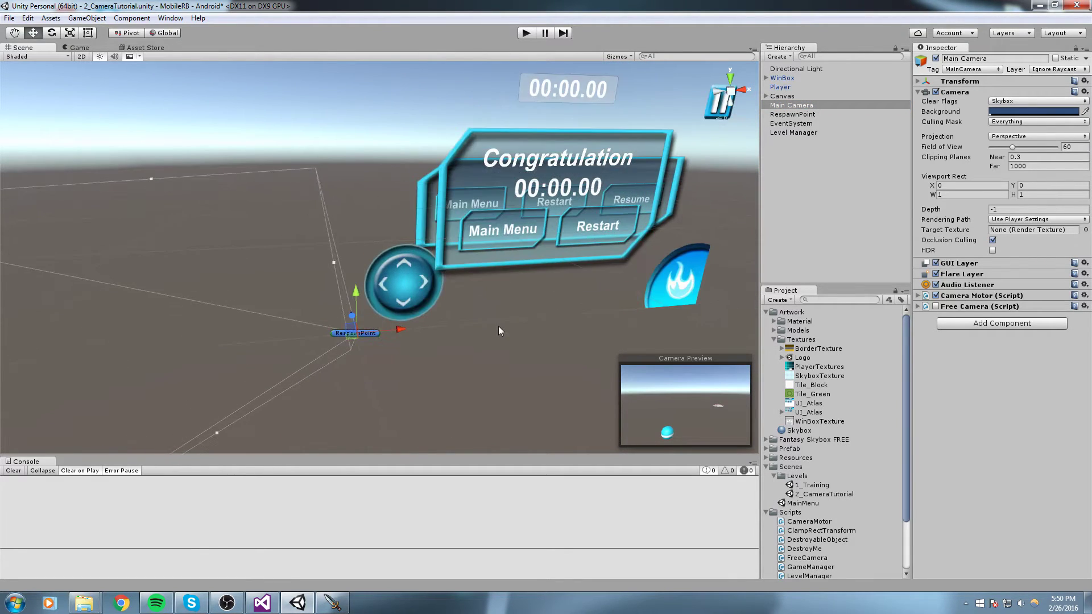
left_click(808, 106)
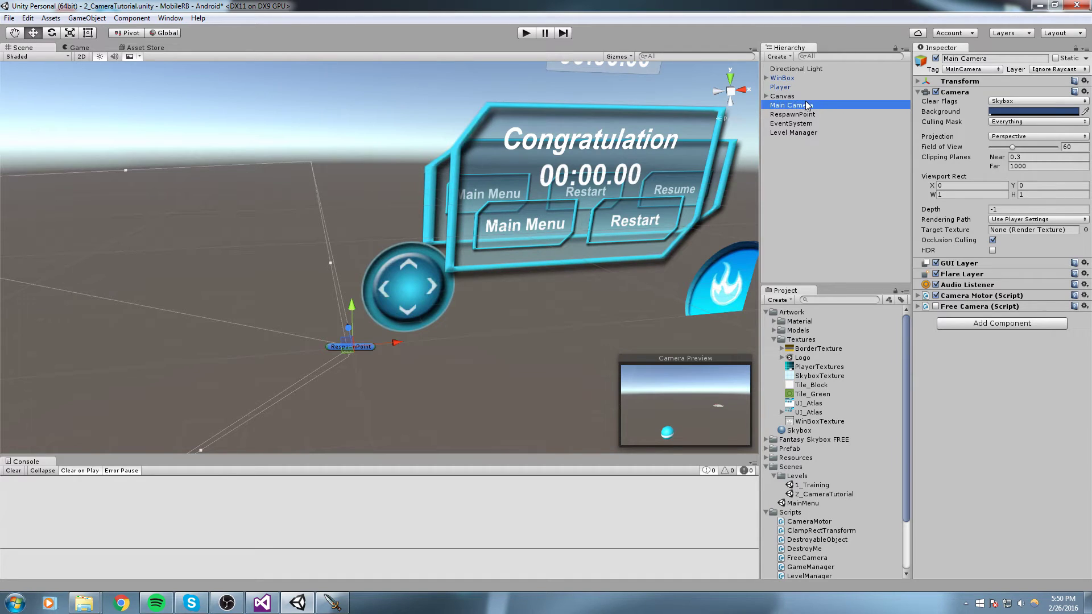
left_click(948, 80)
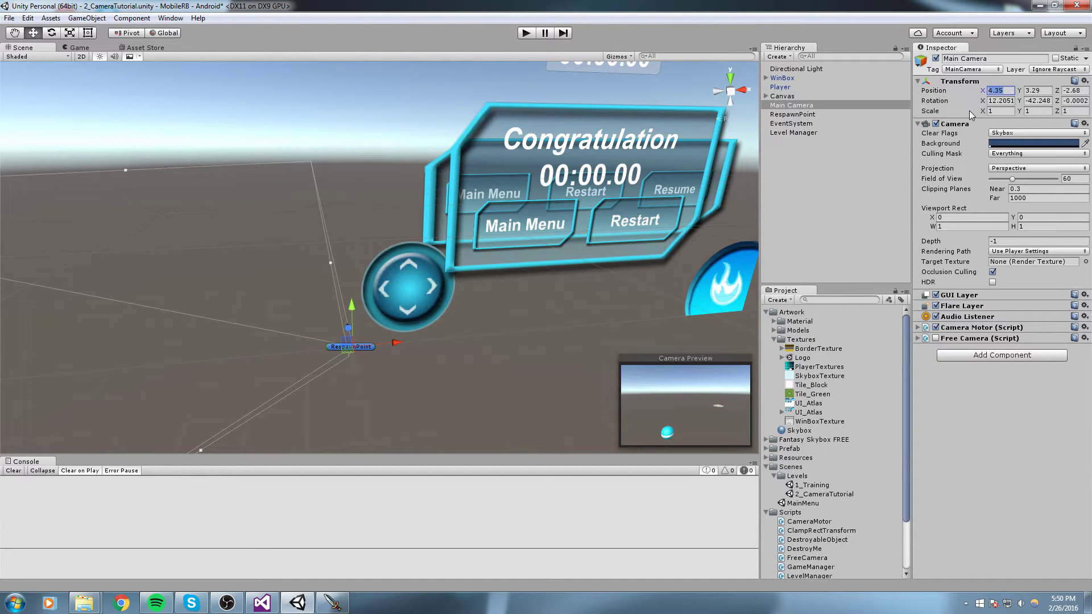
key("Tab")
type("0")
key("Tab")
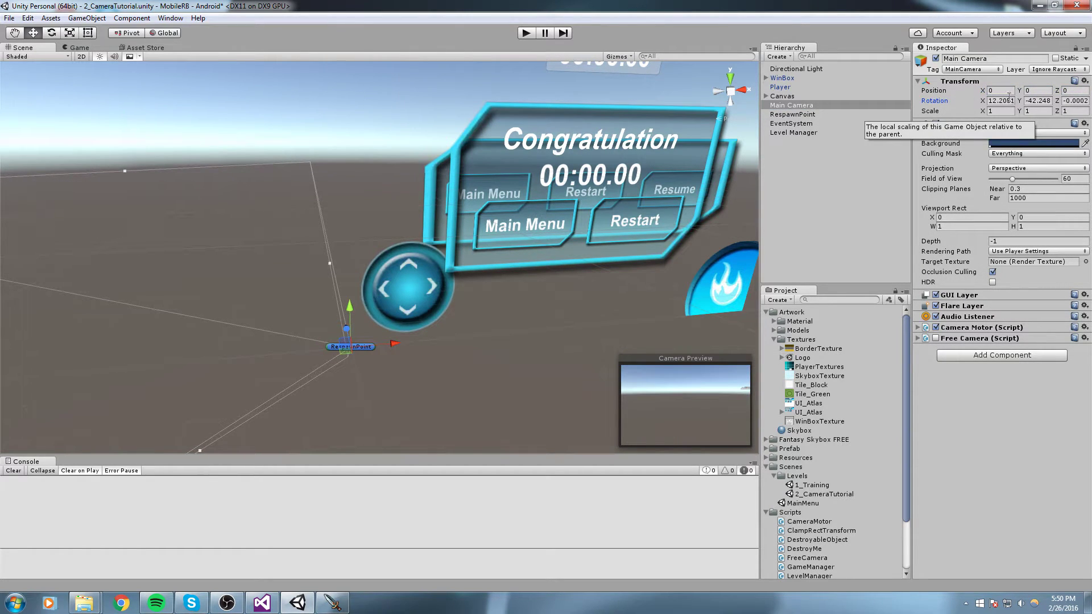
Step: Set the Main Camera's rotation to 0, 0, 0
left_click_drag(1013, 101, 983, 104)
type("0")
key("Tab")
type("0")
key("Tab")
type("0")
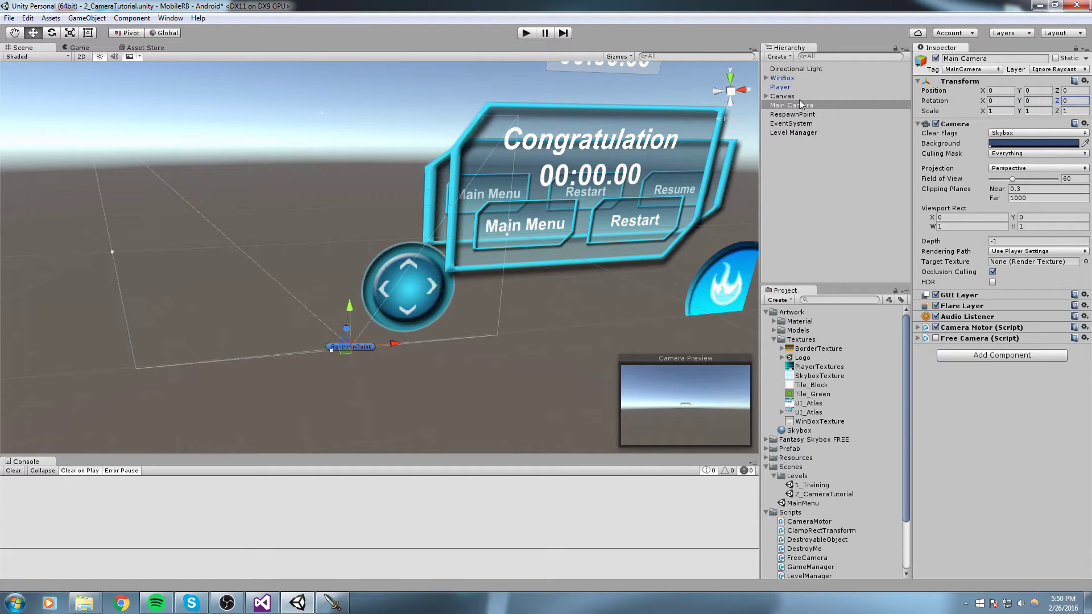
Step: Examine the RespawnPoint's position and the Level Manager's script references and time settings
left_click(792, 114)
key("f")
left_click(1050, 91)
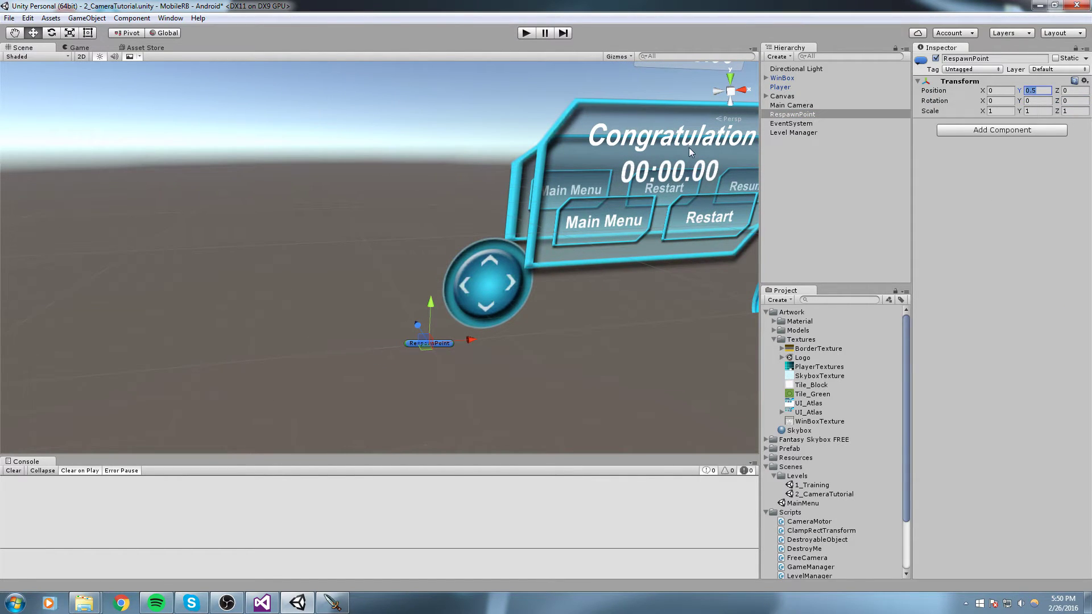
middle_click_drag(597, 249, 665, 188)
scroll(665, 187, "up", 4)
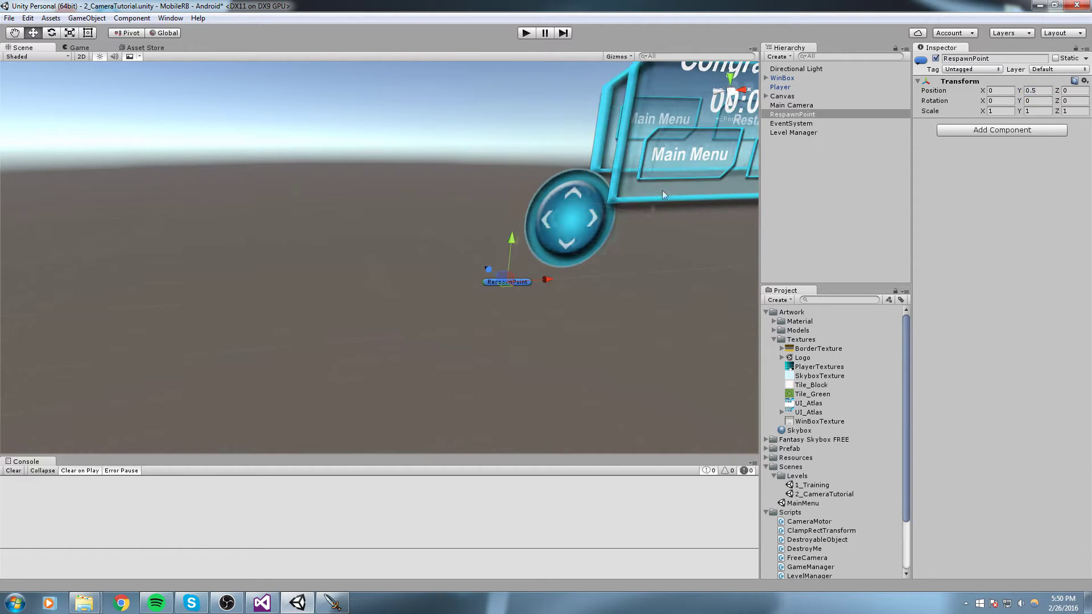
left_click(793, 114)
right_click_drag(532, 221, 658, 214)
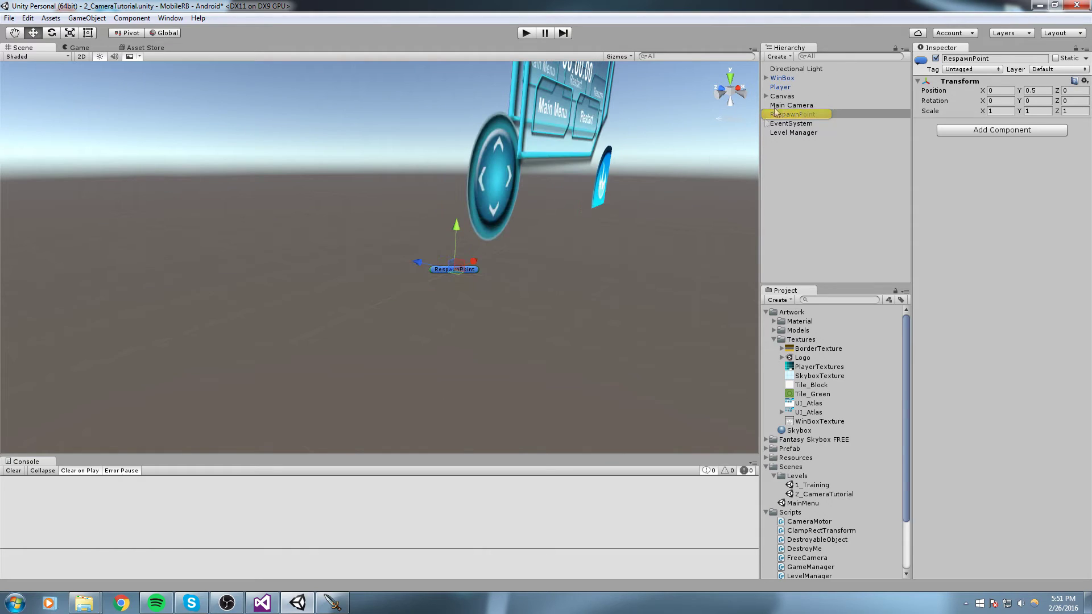
left_click(798, 132)
left_click(979, 124)
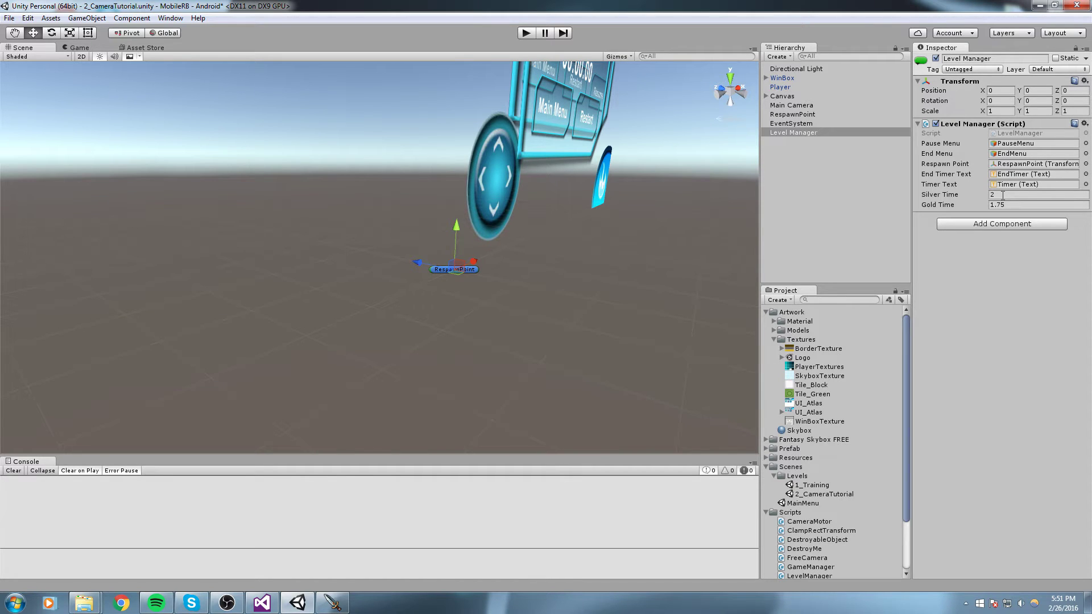
Step: Collapse the Artwork and Scenes folders and expand the Prefab folder with its FloorTiles subfolder
left_click(766, 312)
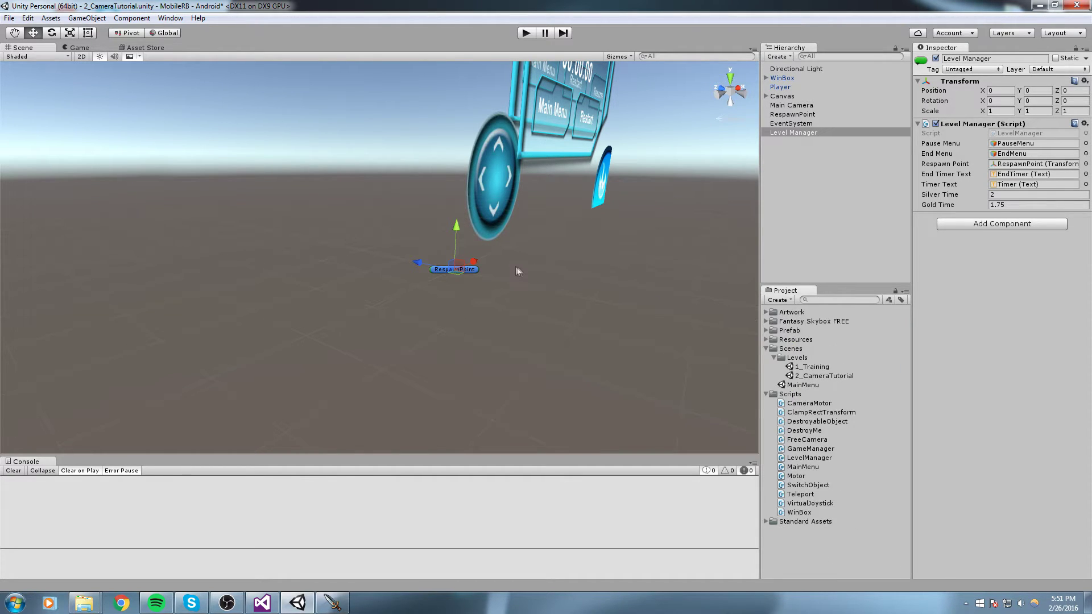
scroll(510, 268, "up", 3)
right_click_drag(511, 268, 568, 268)
scroll(438, 265, "up", 3)
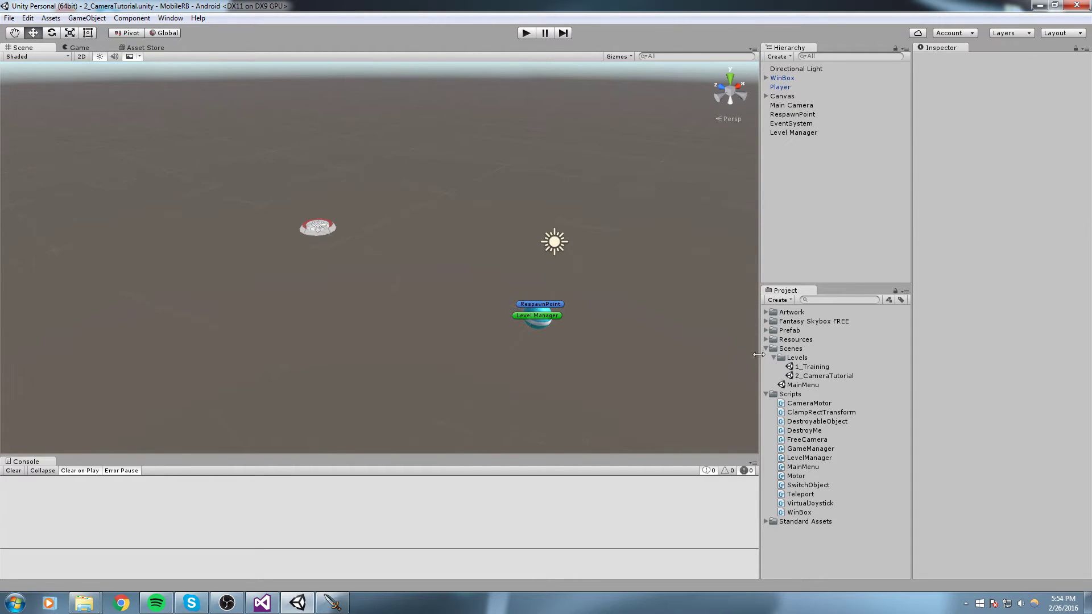
left_click(766, 348)
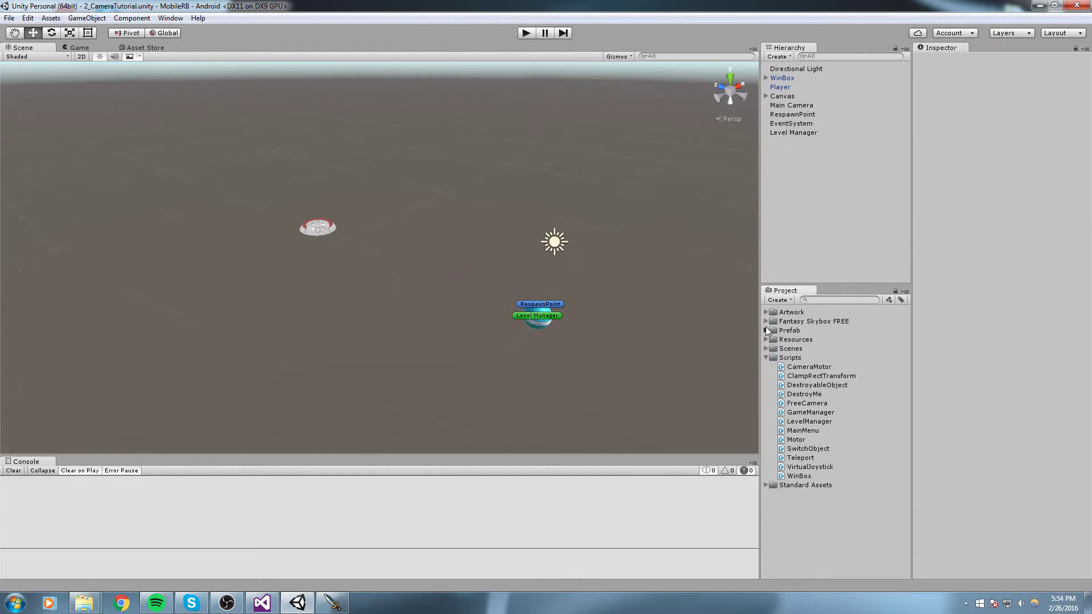
left_click(766, 331)
scroll(737, 333, "up", 2)
left_click(774, 340)
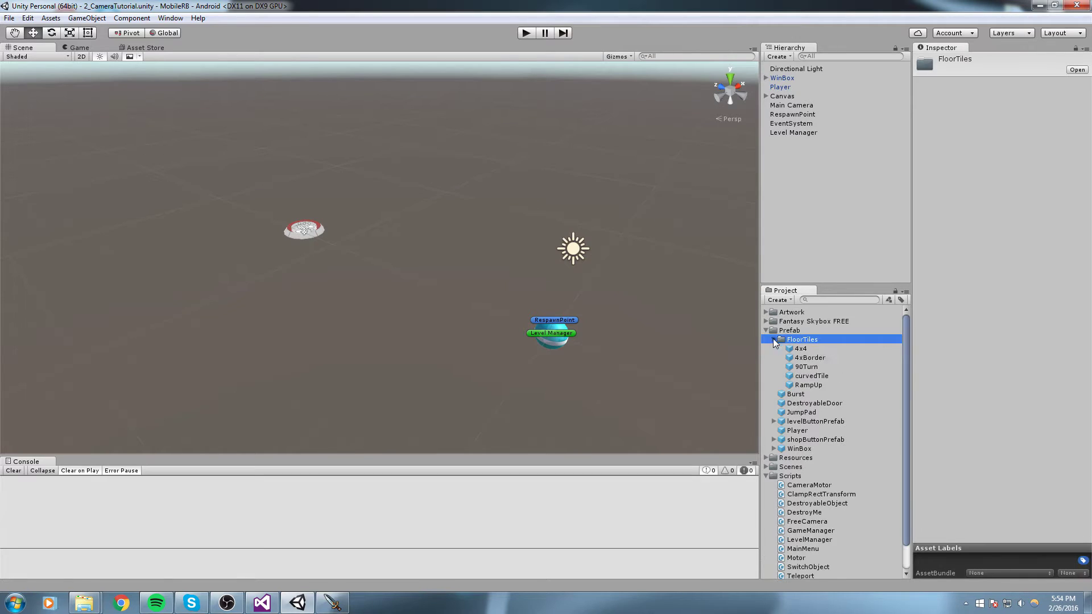
Step: Place a 4x4 floor tile prefab beneath the player and rotate it 180 degrees about Z
left_click(820, 350)
left_click_drag(820, 350, 546, 357)
middle_click_drag(563, 364, 473, 315)
scroll(473, 315, "up", 3)
right_click_drag(542, 277, 498, 283)
key("e")
left_click_drag(541, 324, 283, 584)
left_click_drag(523, 378, 539, 362, "alt")
Step: Duplicate the 4x4 tile and place the copy directly against it at Z 4
key("w")
key("ctrl+d")
left_click_drag(458, 284, 316, 240, "ctrl")
middle_click_drag(391, 311, 567, 335)
scroll(568, 336, "up", 2)
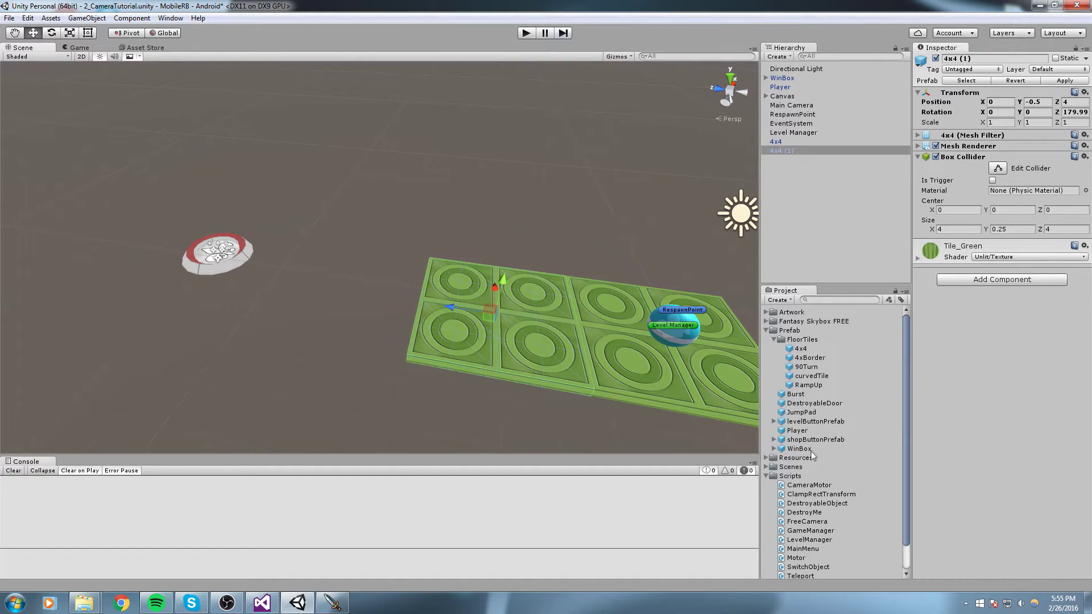
Step: Place a 4xBorder prefab in the scene between the second tile and the WinBox
left_click(811, 385)
left_click(814, 358)
left_click_drag(815, 364, 340, 267)
middle_click_drag(571, 254, 529, 262)
Step: Create an empty game object and name it Level
left_click(862, 234)
left_click(86, 18)
left_click(120, 32)
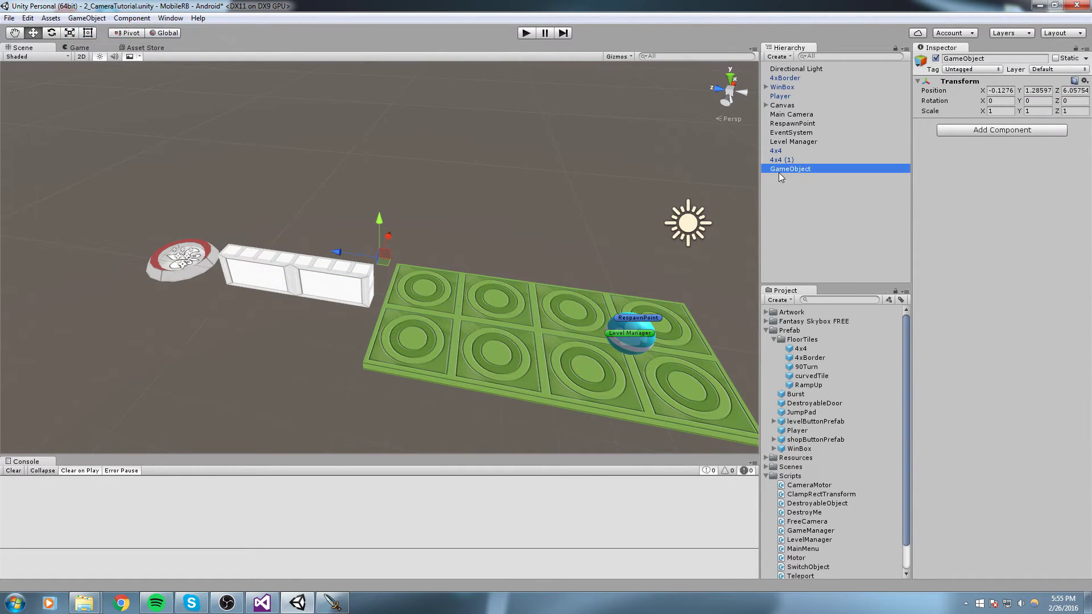
left_click(793, 172)
type("Level")
key("Return")
Step: Set the Level object's position to 0, 0, 0
left_click(999, 91)
type("0")
key("Tab")
type("0")
key("Tab")
type("0")
Step: Make the two 4x4 tiles and the 4xBorder children of the Level object
left_click(779, 151)
left_click(787, 159, "shift")
left_click_drag(788, 158, 789, 170)
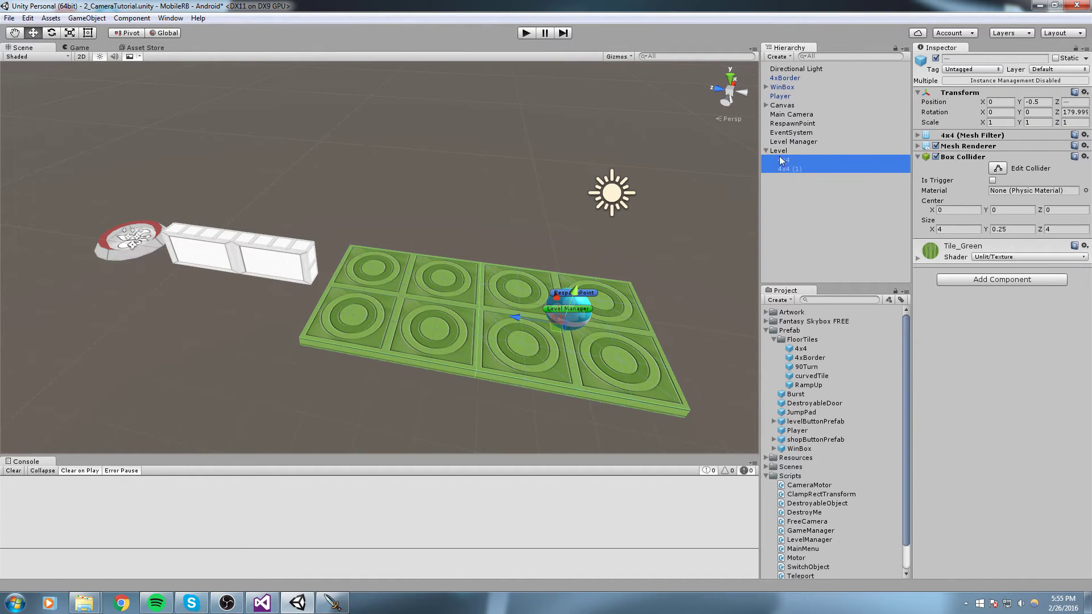
left_click_drag(786, 78, 792, 148)
Step: Move the 4xBorder over the tiles and set its position to 0, 0, 0
left_click(246, 246)
left_click_drag(219, 249, 462, 306)
right_click_drag(740, 304, 671, 307)
middle_click_drag(402, 252, 348, 232)
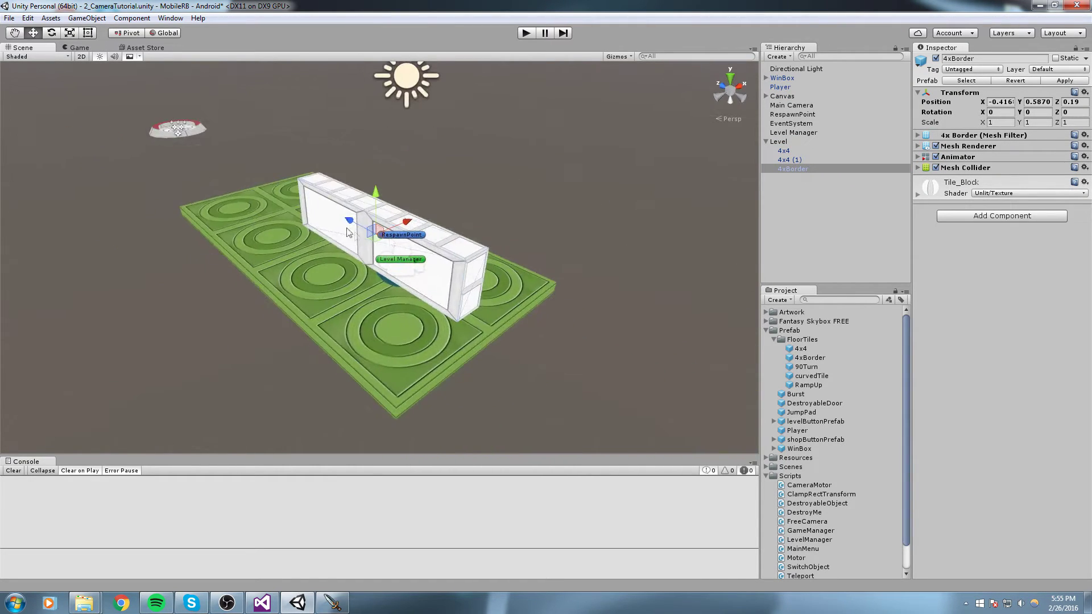
type("00")
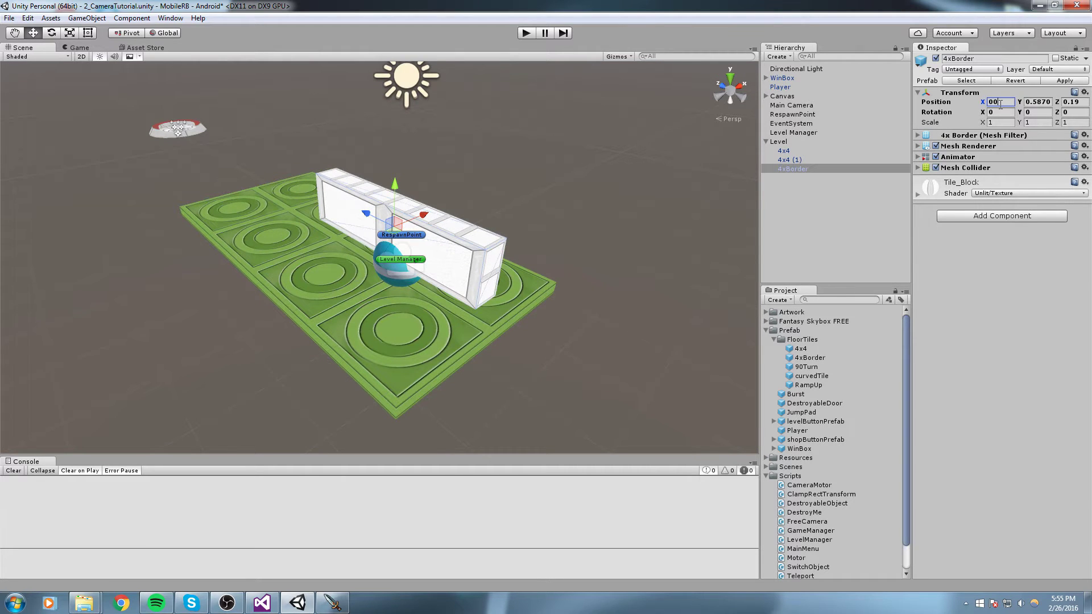
key("Tab")
type("0")
key("Tab")
type("0")
Step: Move the 4xBorder to Z 8 at the second tile's far edge and lower it to Y -1
middle_click_drag(395, 234, 622, 256)
left_click_drag(671, 257, 162, 64, "ctrl")
middle_click_drag(430, 184, 456, 305)
scroll(429, 202, "up", 1)
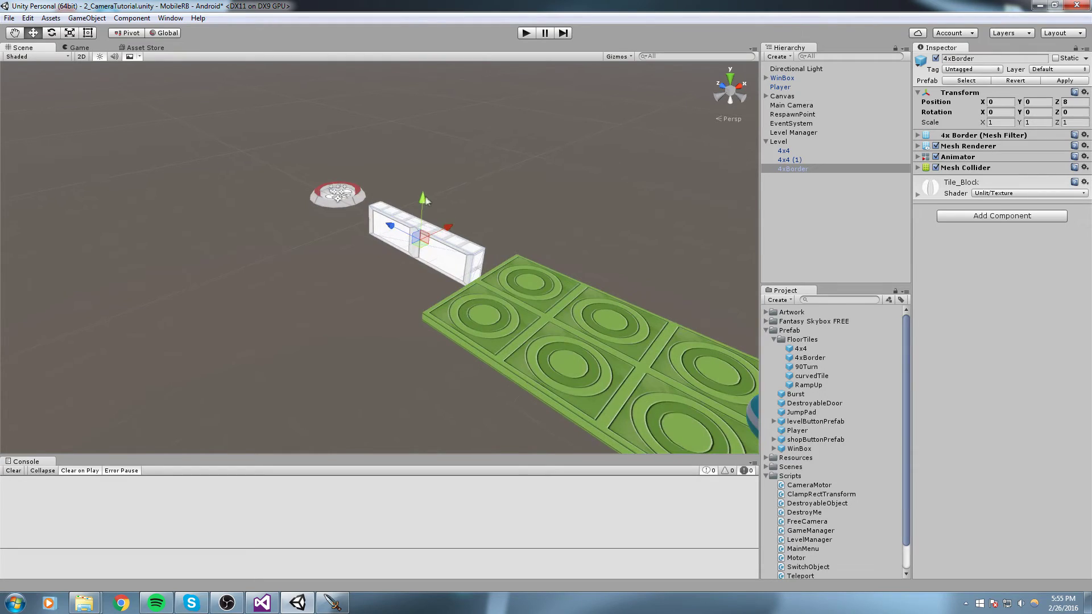
left_click_drag(424, 200, 416, 222)
middle_click_drag(414, 225, 603, 245)
right_click_drag(528, 333, 659, 308)
middle_click_drag(455, 284, 585, 239)
scroll(585, 239, "up", 3)
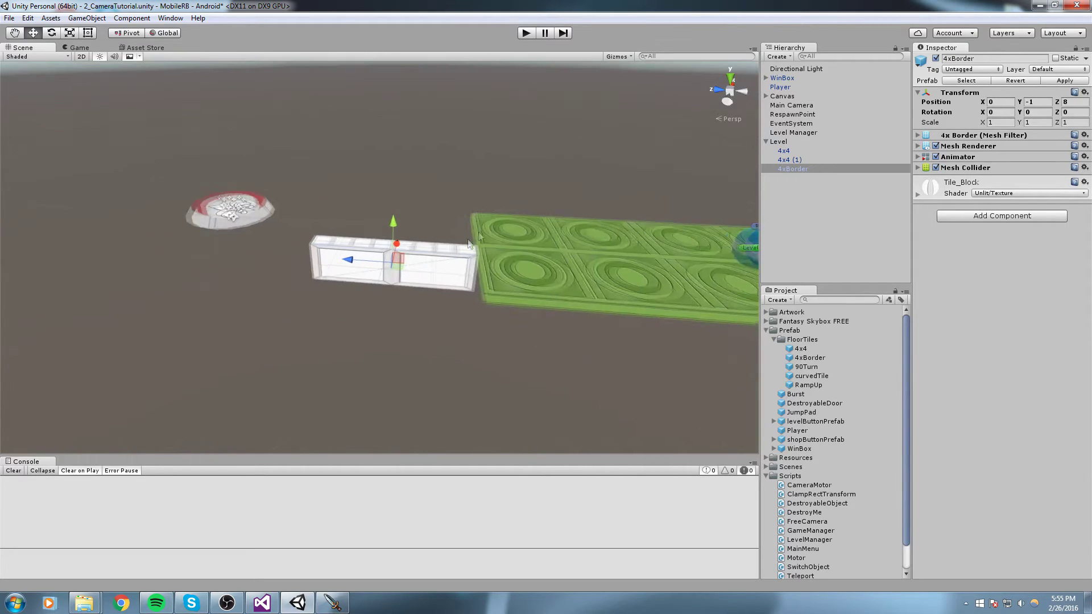
Step: Raise the 4xBorder by 0.25 to Y -0.75
right_click_drag(128, 267, 236, 256)
scroll(448, 246, "up", 2)
middle_click_drag(236, 256, 656, 197)
scroll(448, 246, "up", 3)
right_click_drag(656, 197, 582, 238)
left_click_drag(581, 236, 566, 191, "alt")
left_click(1045, 102)
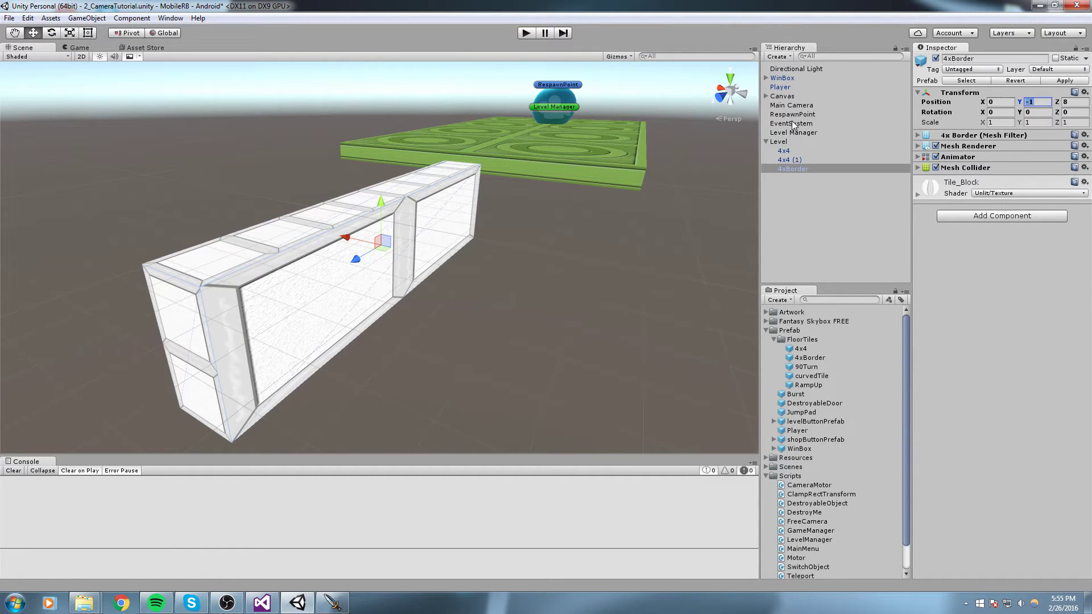
type("+0.25")
key("Return")
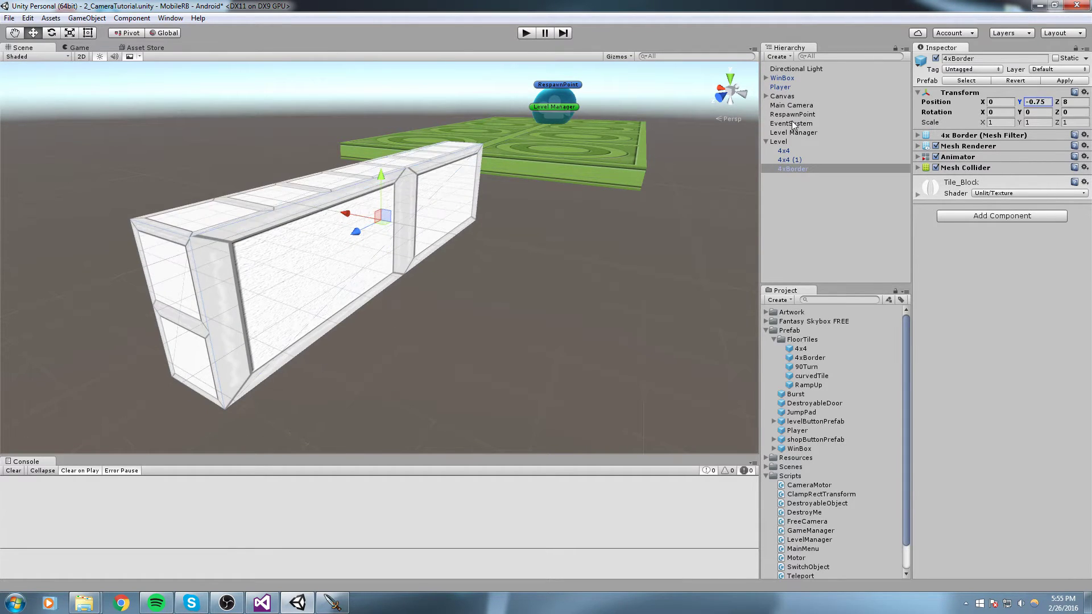
Step: Lower the 4xBorder to Y -0.875, keeping X at 0, to line its top up with the tile surface
middle_click_drag(532, 165, 505, 171)
right_click_drag(506, 171, 444, 214)
left_click_drag(452, 217, 122, 165, "alt")
left_click_drag(255, 185, 255, 198)
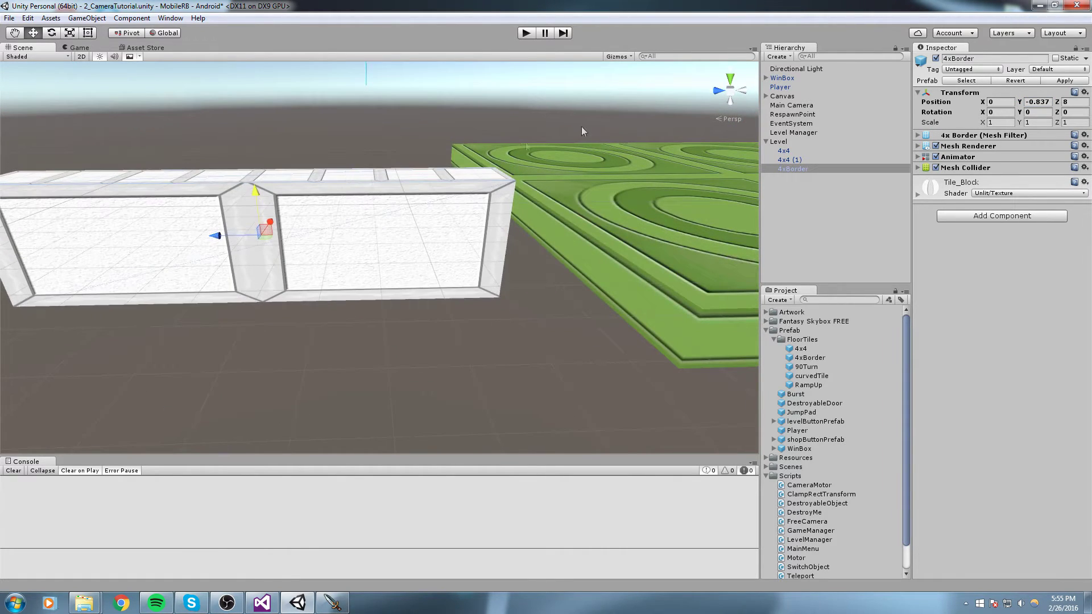
middle_click_drag(582, 127, 490, 250)
scroll(490, 250, "up", 3)
left_click_drag(489, 252, 644, 255, "alt")
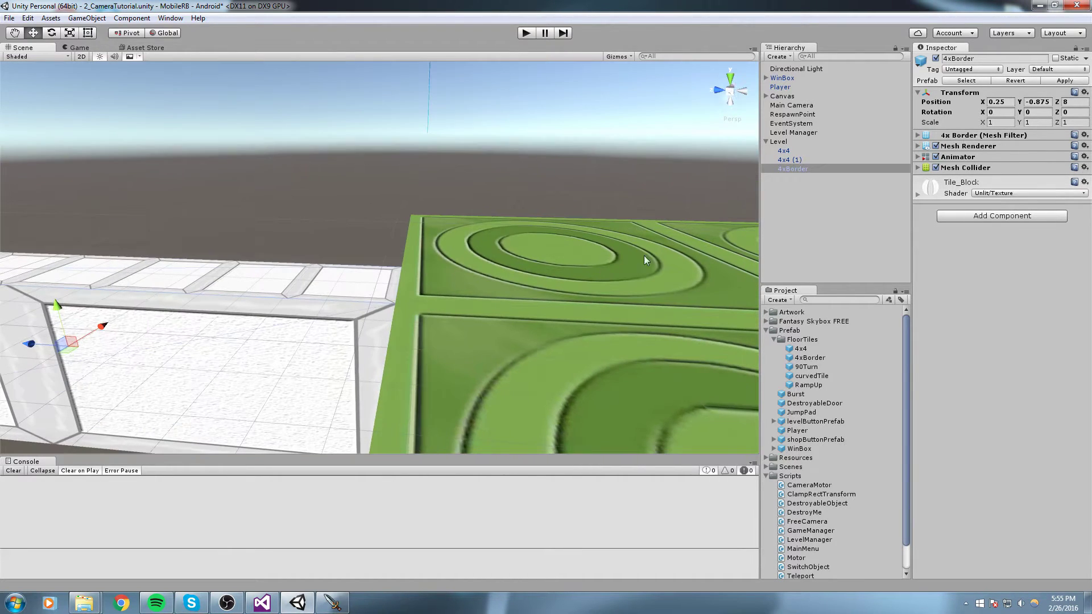
key("ctrl+z")
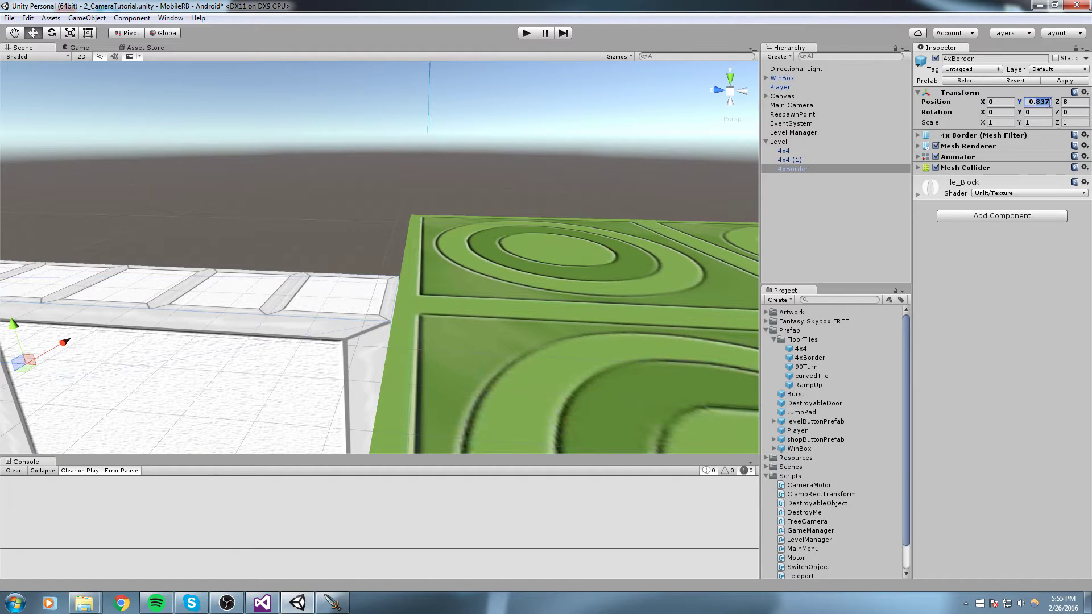
key("ctrl+y")
Step: Duplicate the two 4x4 tiles together and move the copies along Z to beyond the WinBox
left_click_drag(432, 259, 498, 268, "alt")
middle_click_drag(498, 267, 739, 153)
right_click_drag(500, 278, 398, 316)
scroll(399, 314, "down", 7)
right_click_drag(543, 182, 452, 222)
scroll(469, 221, "down", 3)
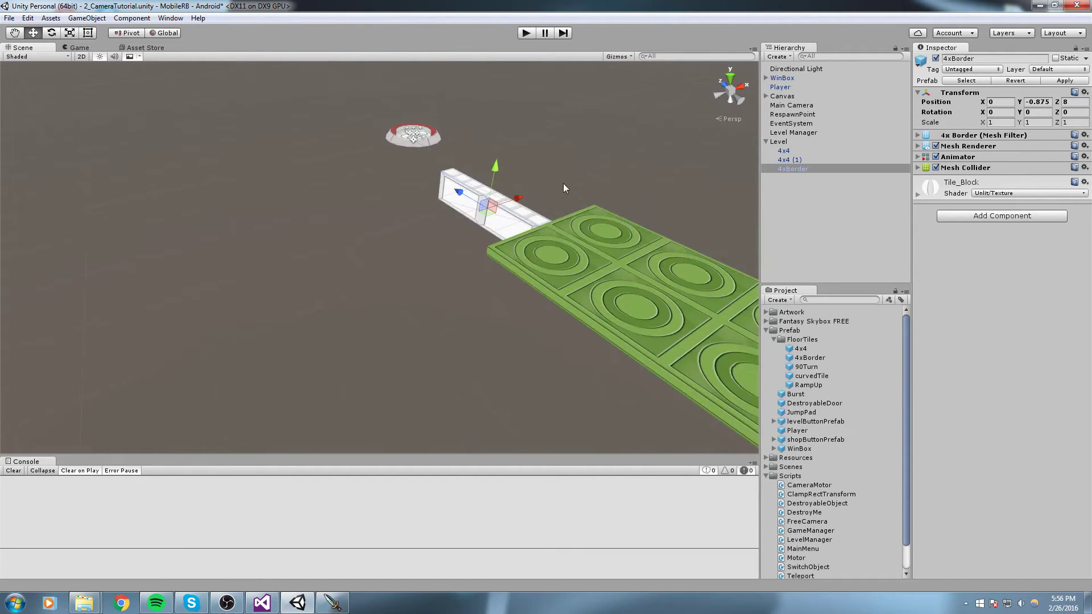
middle_click_drag(563, 188, 343, 246)
left_click(388, 274)
scroll(388, 274, "down", 3)
left_click_drag(388, 274, 527, 324, "alt")
left_click(327, 227, "ctrl")
middle_click_drag(211, 165, 592, 341)
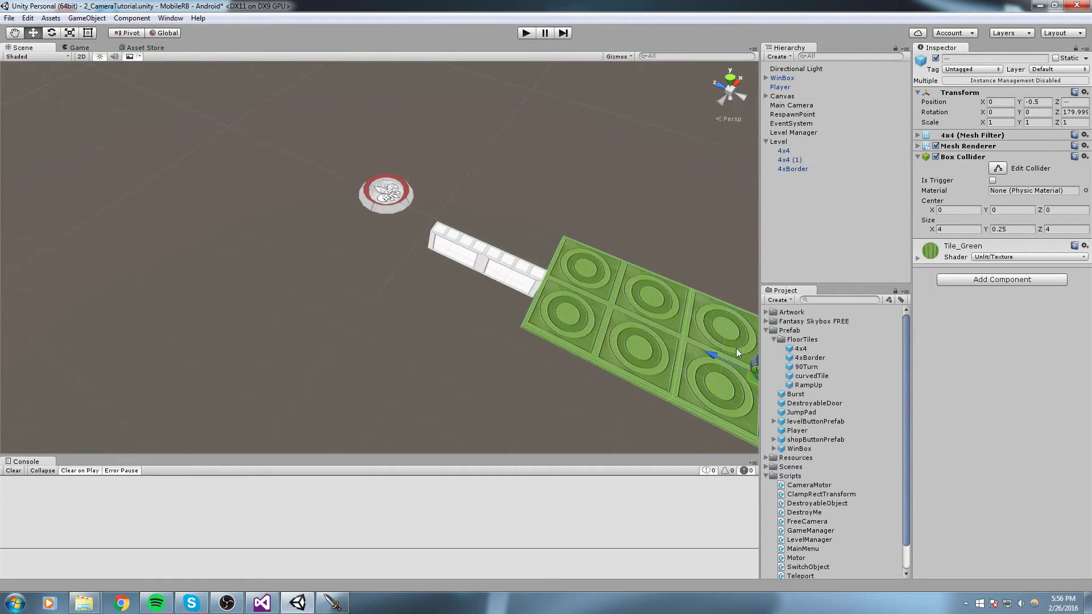
key("ctrl+d")
left_click_drag(716, 359, 87, 111, "ctrl")
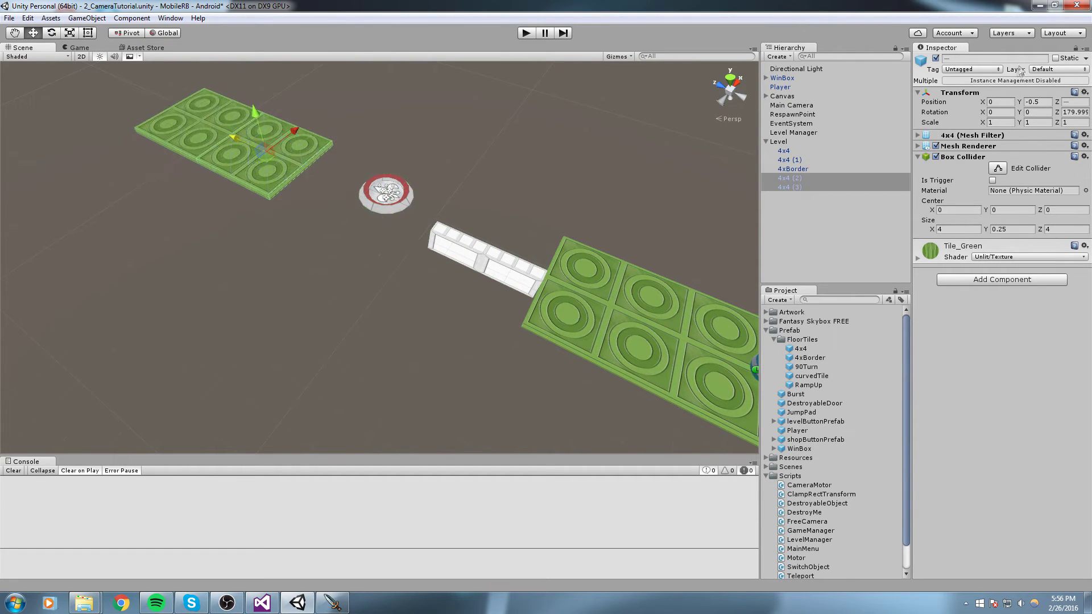
left_click_drag(496, 247, 356, 219)
key("ctrl+z")
key("ctrl+z")
key("ctrl+z")
key("ctrl+z")
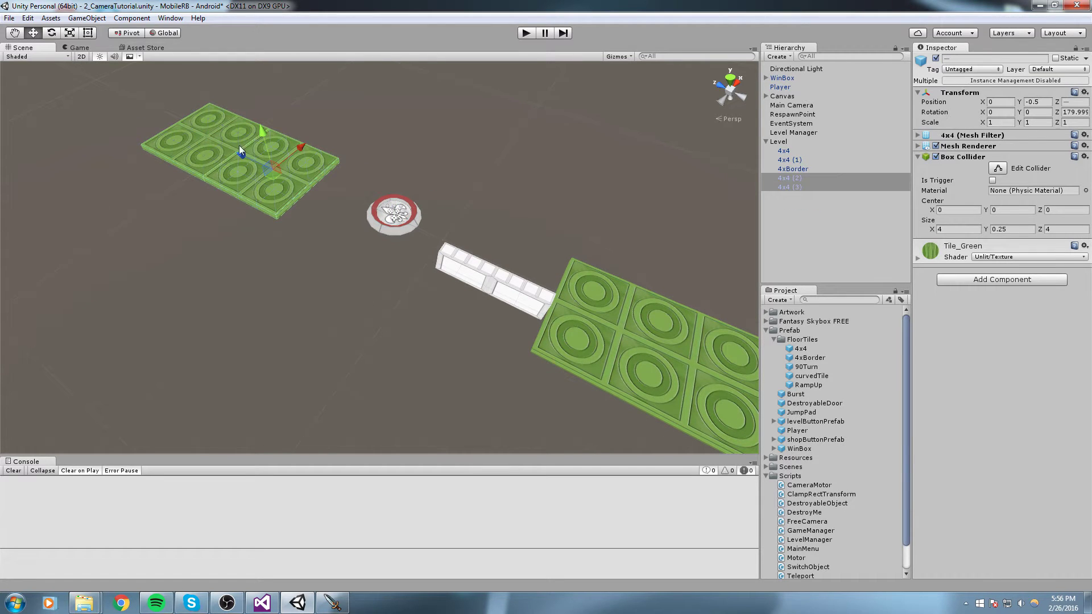
Step: Move the two duplicated tiles back along Z until they meet the far end of the white border
left_click_drag(251, 164, 350, 213)
right_click_drag(344, 211, 467, 236)
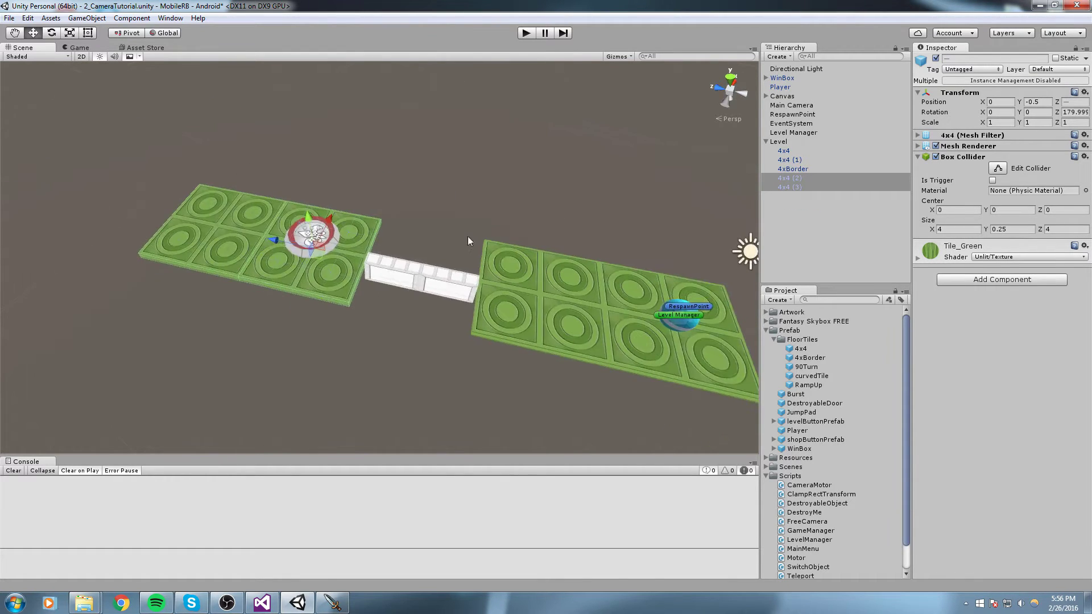
middle_click_drag(369, 257, 622, 302)
Step: Duplicate the farthest tile at Z 16 and shift the copy sideways to X 4 to form a corner
left_click(479, 254)
key("ctrl+d")
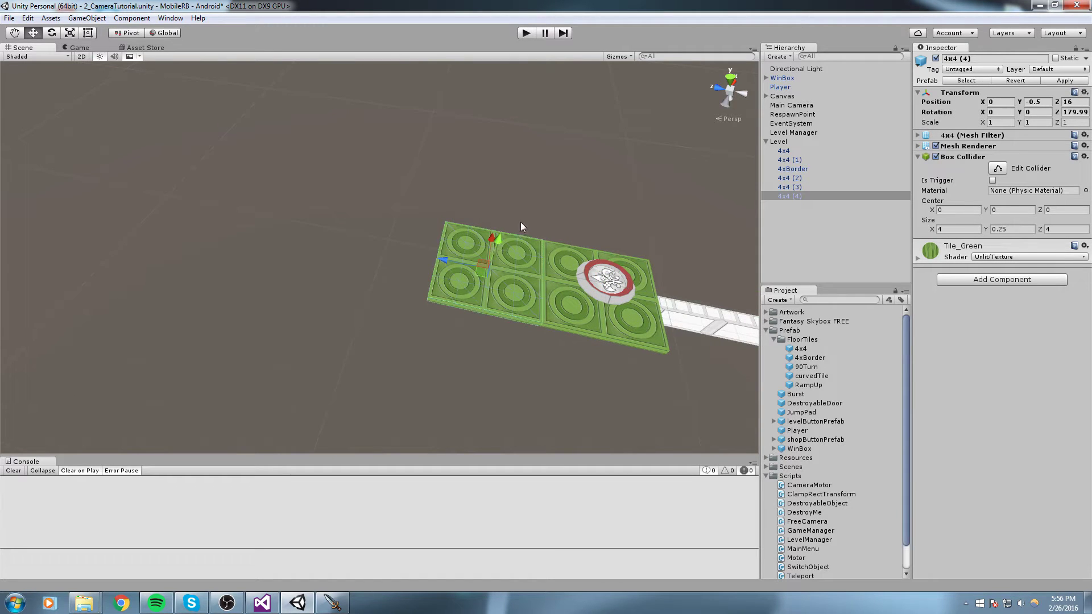
right_click_drag(691, 223, 587, 228)
left_click_drag(587, 229, 435, 240, "alt")
middle_click_drag(486, 401, 435, 229)
scroll(435, 229, "down", 3)
Step: Duplicate the 4xBorder, move the copy toward the corner tiles and rotate it about 90 degrees around Y
left_click(425, 343)
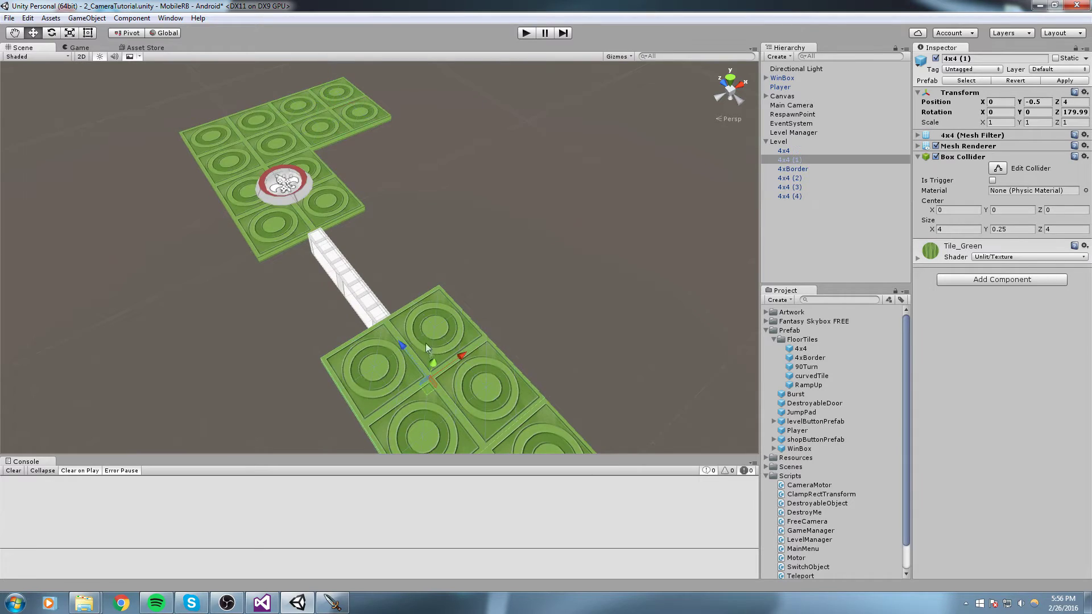
left_click(349, 292)
key("ctrl+d")
left_click_drag(329, 259, 237, 155)
key("e")
left_click_drag(254, 196, 106, 202)
key("w")
Step: Move the rotated border against the outer edge of the corner's side tile, at about X 8.04, Z 16.01
key("f")
left_click_drag(331, 378, 465, 271)
left_click_drag(465, 271, 463, 337, "alt")
middle_click_drag(463, 337, 376, 278)
left_click_drag(375, 278, 340, 319, "alt")
middle_click_drag(340, 320, 329, 192)
left_click_drag(328, 195, 388, 275, "alt")
left_click_drag(371, 233, 380, 231)
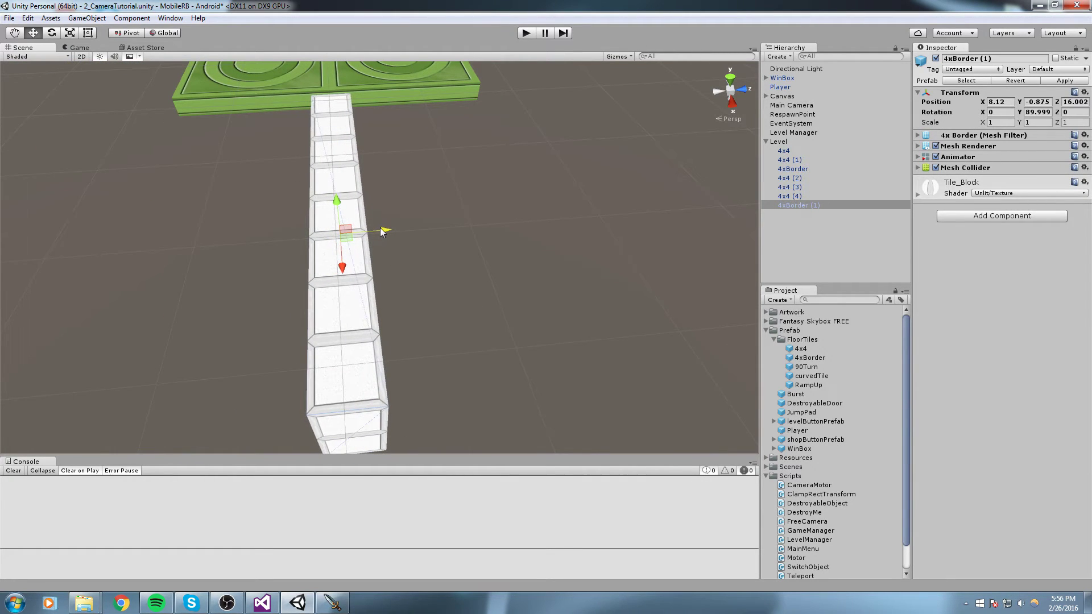
left_click_drag(342, 266, 340, 268)
Step: Close the gap between the rotated border and the side tile by setting the border's X position to 8
left_click_drag(247, 172, 417, 229, "alt")
middle_click_drag(418, 230, 422, 193)
scroll(536, 222, "up", 1)
middle_click_drag(591, 231, 536, 203)
middle_click_drag(597, 139, 641, 155)
scroll(653, 249, "down", 1)
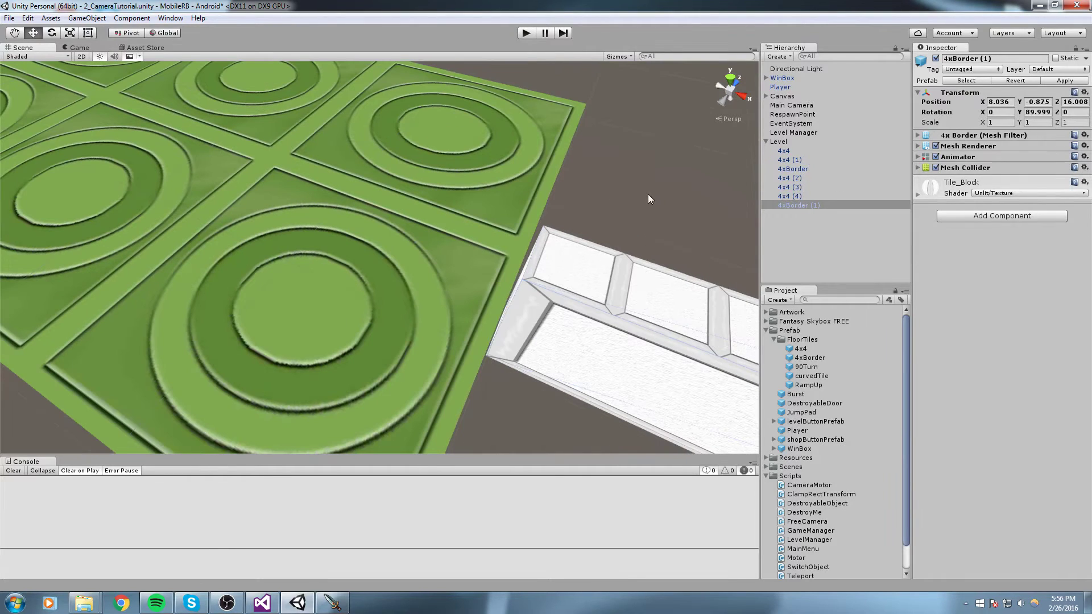
mouse_move(988, 102)
left_mouse_down()
mouse_move(974, 104)
mouse_move(998, 106)
mouse_move(985, 112)
left_mouse_up()
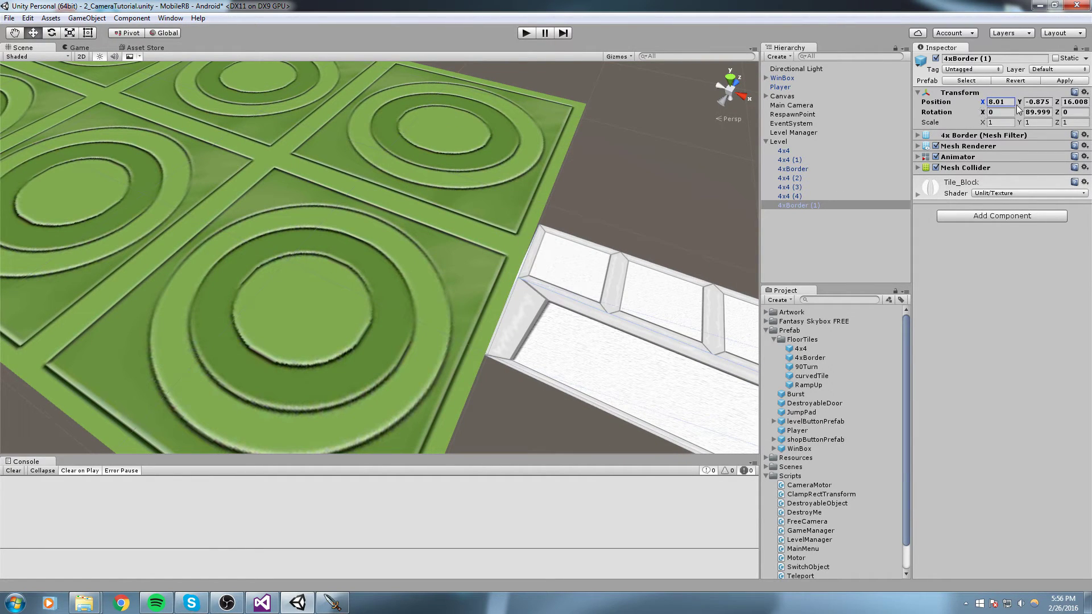
type("8")
Step: Set the rotated border's Z position to 16 and its Y rotation to 90
scroll(569, 194, "down", 8)
right_click_drag(443, 251, 489, 250)
middle_click_drag(489, 250, 216, 250)
right_click_drag(410, 222, 271, 222)
middle_click_drag(455, 197, 358, 227)
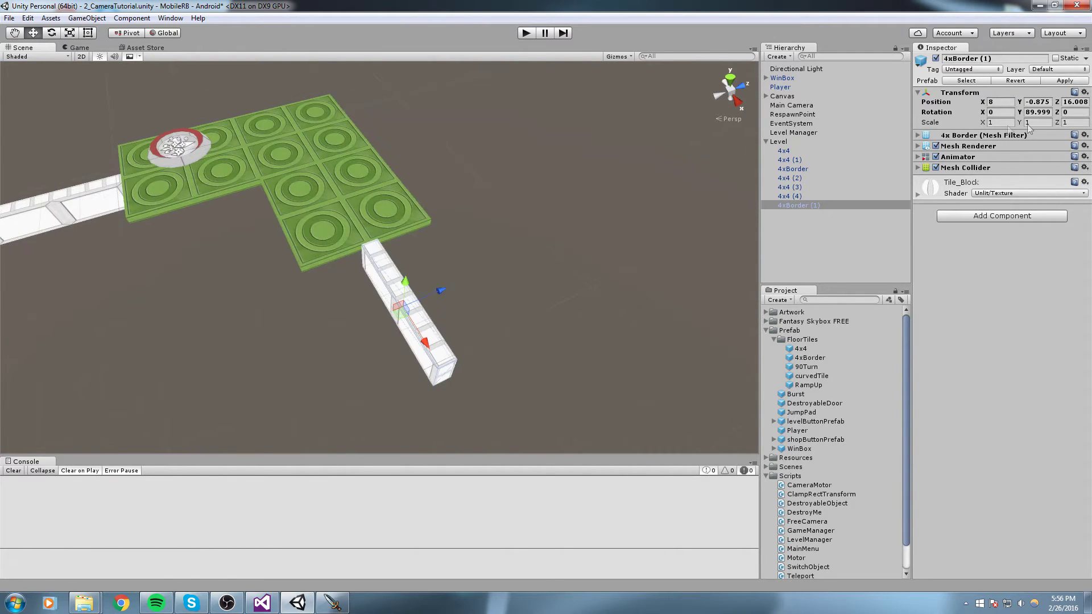
type("16")
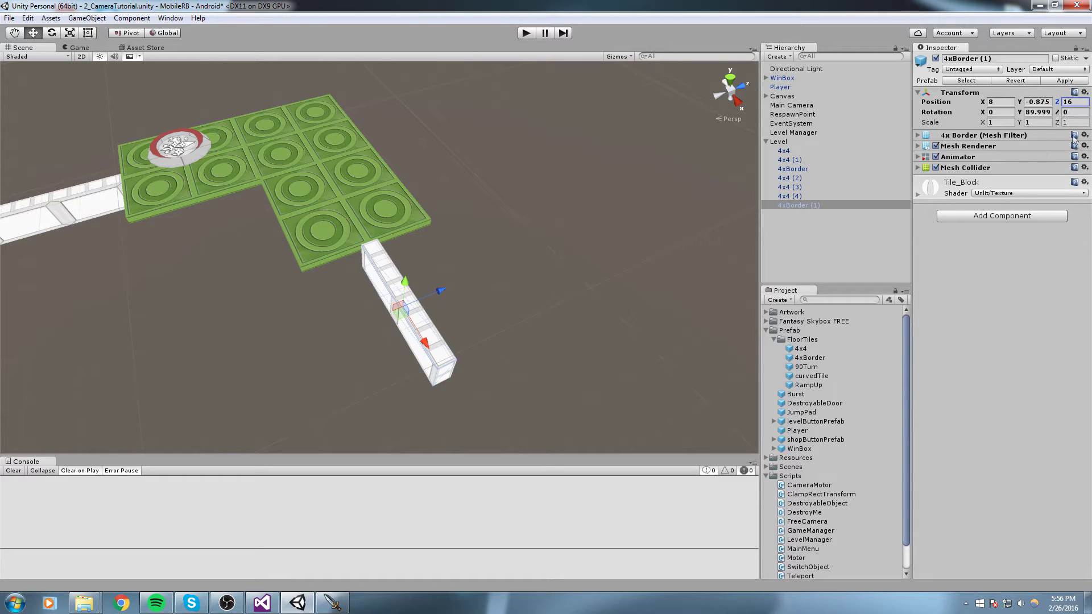
type("90")
Step: Duplicate the corner's side floor tile twice and line the copies up beyond the rotated border, ending at X 16, Z 16
left_click_drag(317, 151, 443, 194, "alt")
middle_click_drag(443, 194, 502, 205)
scroll(501, 205, "down", 8)
left_click(369, 179)
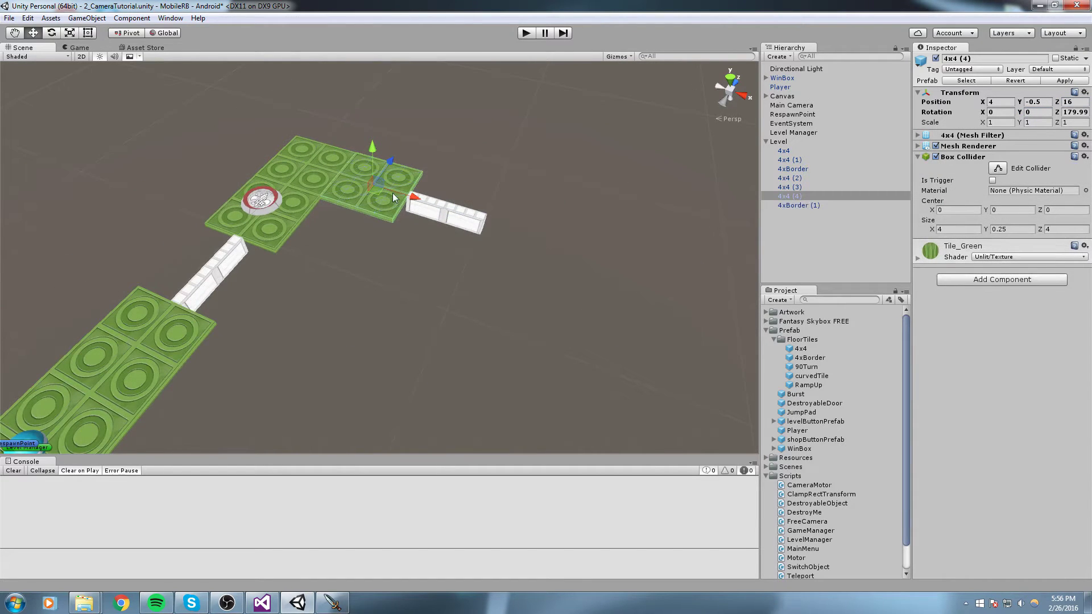
key("ctrl+d")
left_click_drag(413, 199, 652, 280)
key("ctrl+d")
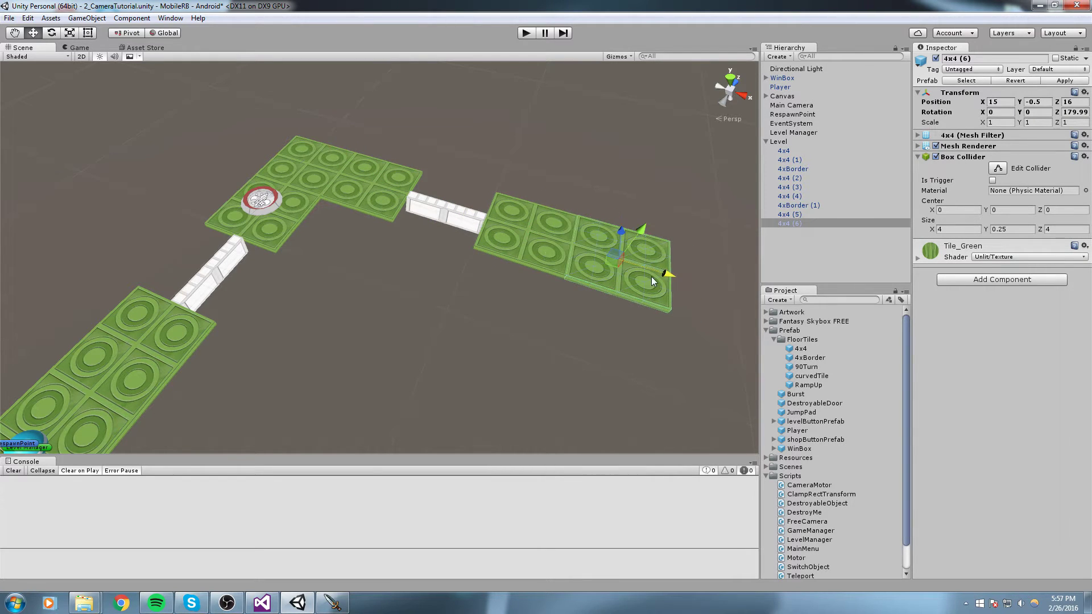
Step: Duplicate the first border and move the copy to the corner tile's outer edge, at X -2, Z 16
middle_click_drag(418, 333, 497, 254)
scroll(489, 244, "down", 5)
right_click_drag(406, 210, 464, 203)
middle_click_drag(382, 180, 461, 252)
left_click_drag(461, 257, 445, 241, "alt")
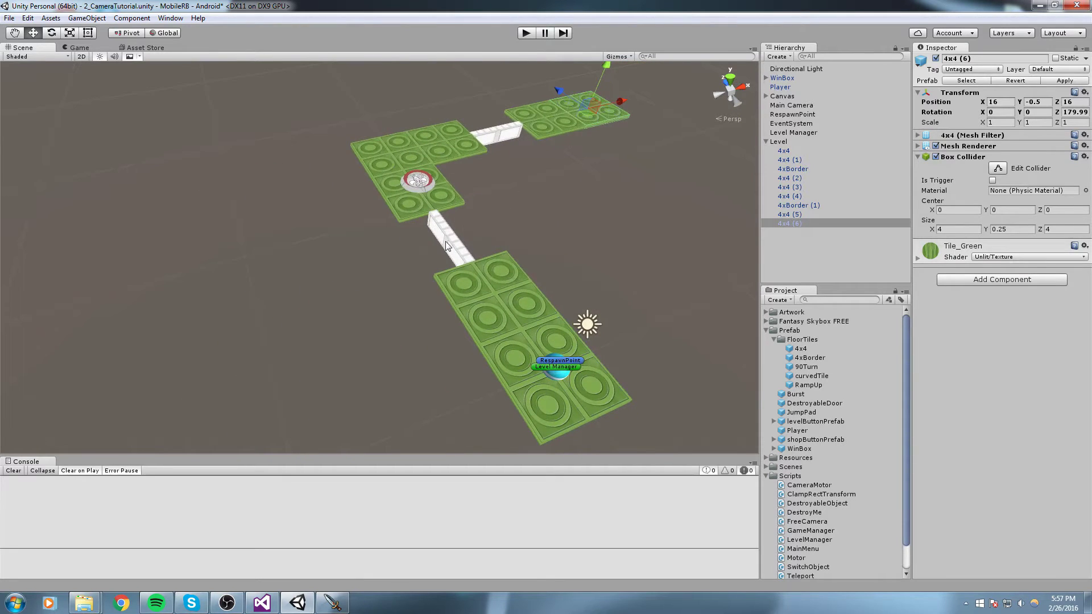
left_click(442, 287)
scroll(443, 287, "up", 1)
key("ctrl+d")
left_click_drag(446, 290, 306, 166, "ctrl")
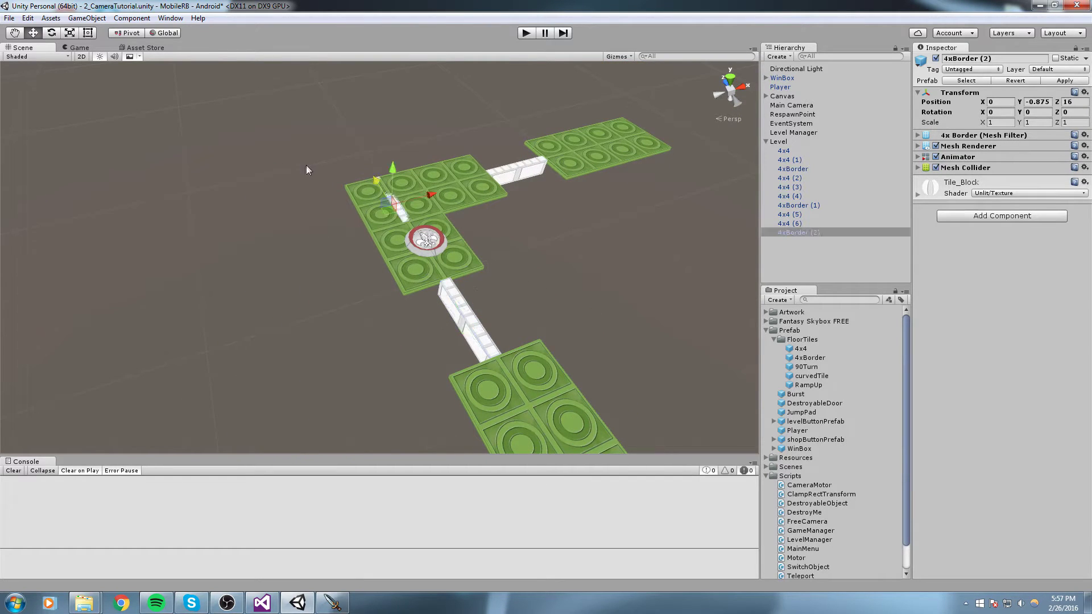
mouse_move(431, 181)
left_mouse_down("ctrl")
mouse_move(398, 188)
mouse_move(398, 238)
mouse_move(537, 246)
mouse_move(469, 254)
mouse_move(469, 299)
mouse_move(575, 251)
mouse_move(539, 340)
mouse_move(423, 164)
left_mouse_up("ctrl")
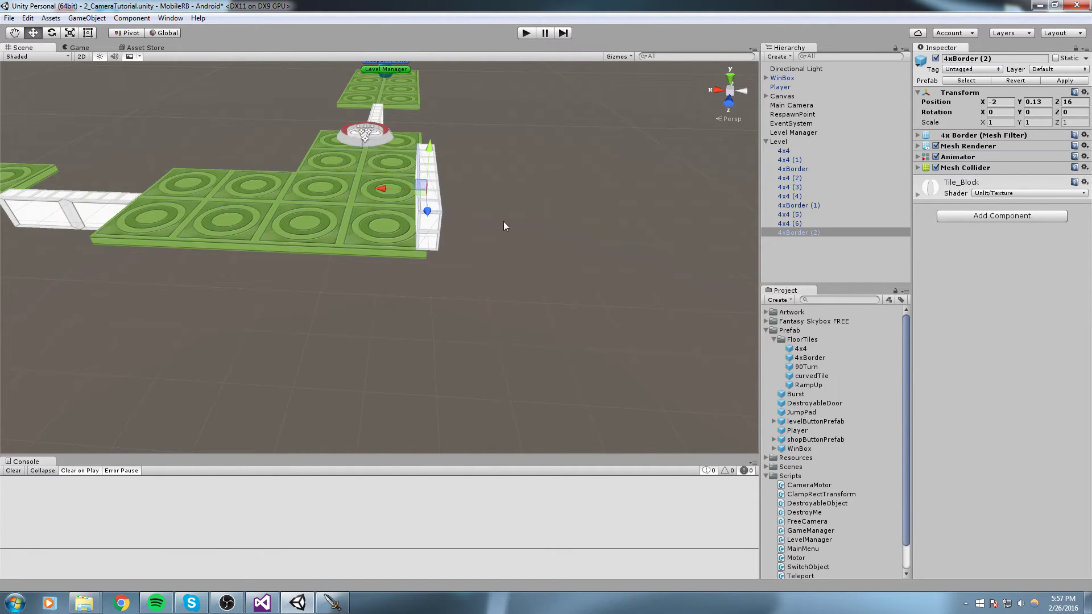
Step: Set the Y position of the border copy at the corner to 0
middle_click_drag(503, 222, 534, 314)
right_click_drag(534, 314, 552, 255)
left_click(1043, 103)
type("0")
Step: Lower the corner border against the floor tile and set its Y position to -0.5
middle_click_drag(526, 398, 574, 262)
scroll(438, 318, "up", 3)
middle_click_drag(438, 319, 521, 205)
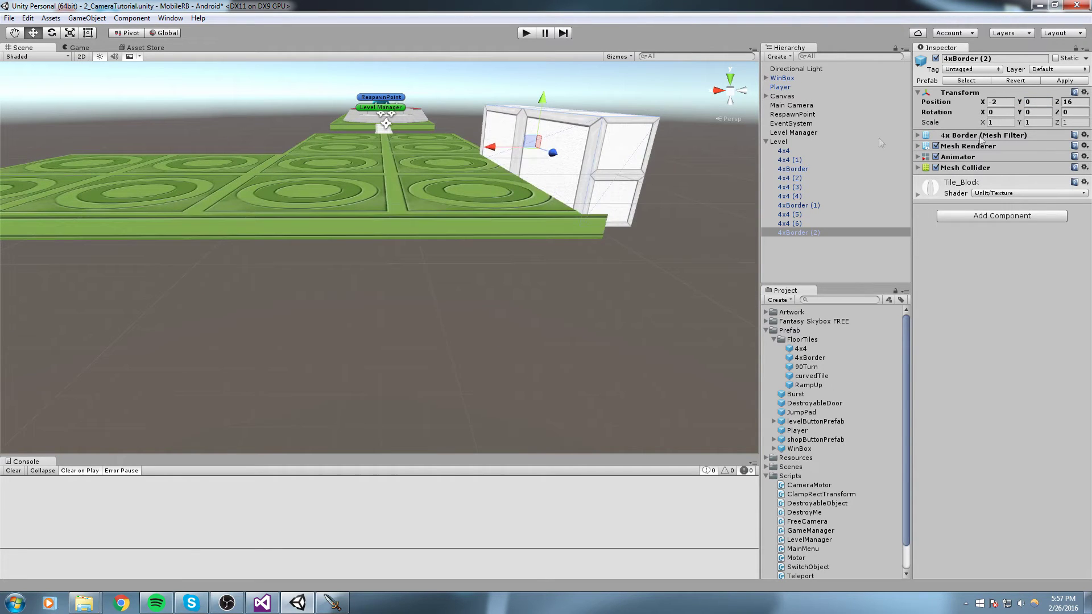
left_click_drag(547, 126, 535, 146)
double_click(1038, 102)
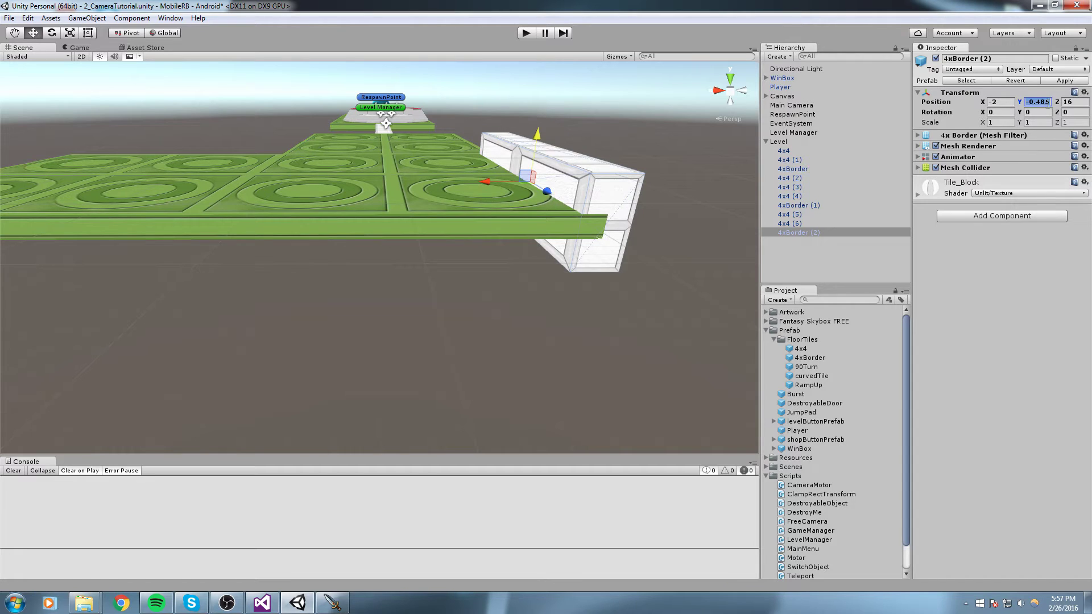
type("-0.5")
Step: Duplicate the corner border, rotate the copy 90 degrees around Y and move it to the adjoining outer edge, at X 0, Z 18
left_click_drag(433, 239, 497, 304, "alt")
key("ctrl+d")
key("e")
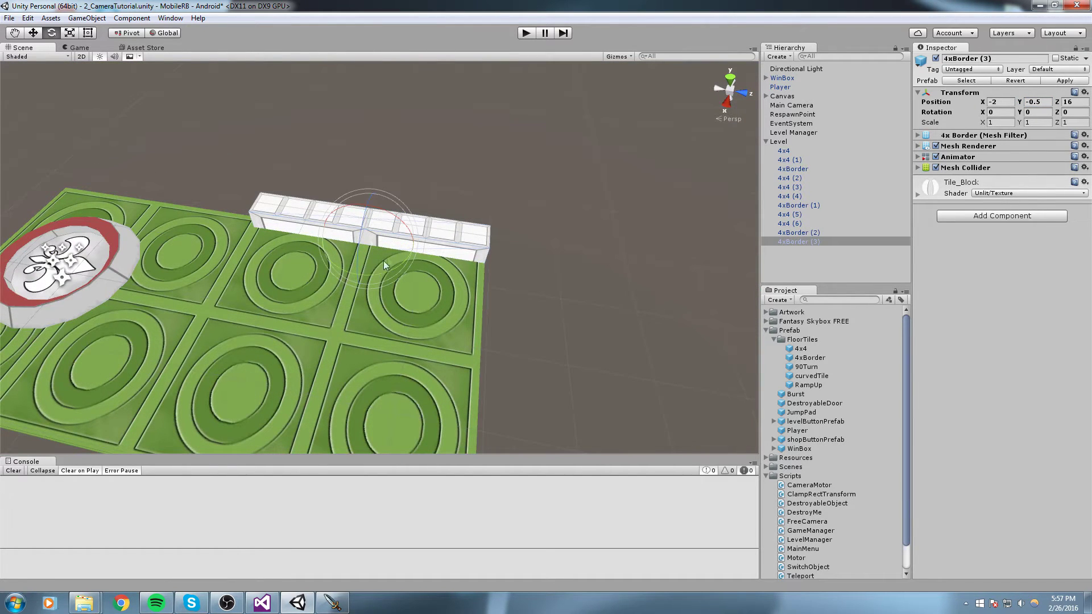
left_click_drag(377, 277, 226, 308)
key("w")
left_click_drag(350, 263, 485, 407)
middle_click_drag(520, 343, 487, 274)
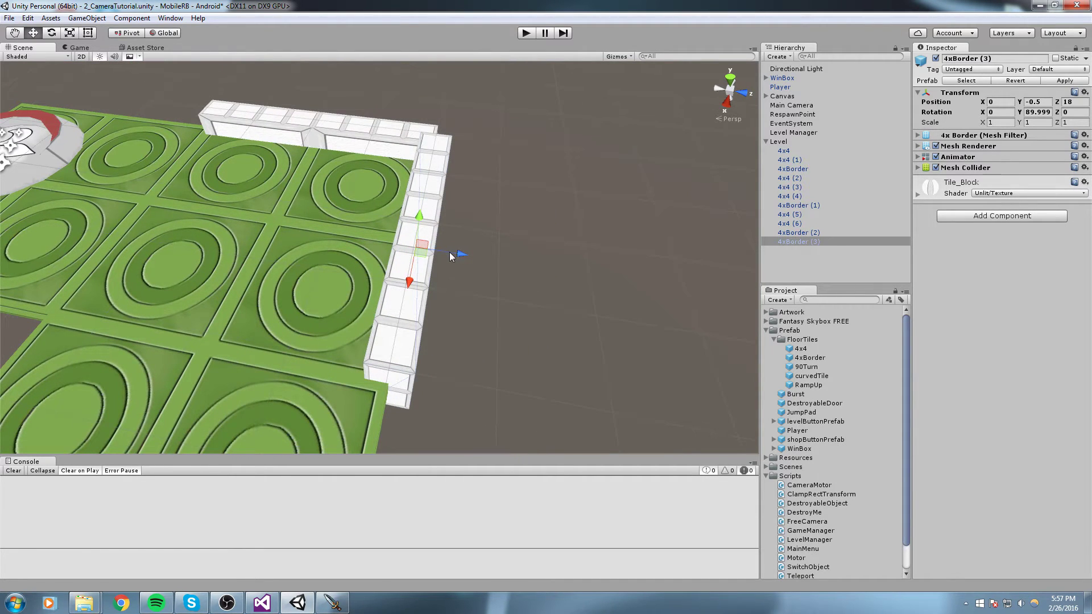
Step: Shift the rotated corner border outward to clear the floor tile and set its Z position to 18.25
left_click_drag(459, 256, 475, 265)
left_click(1076, 102)
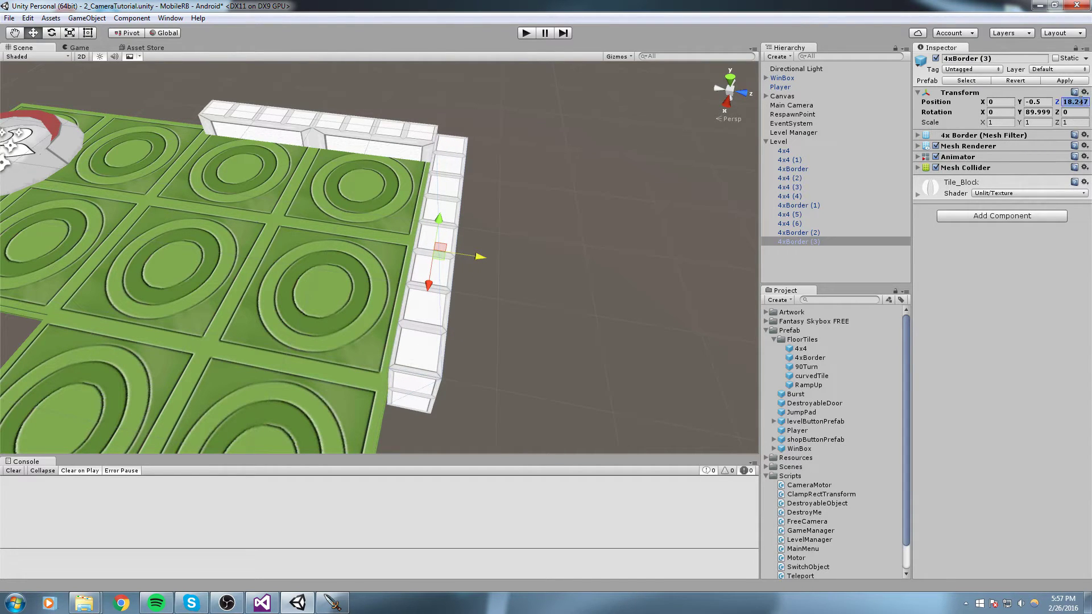
key("Right")
key("Right")
key("BackSpace")
key("BackSpace")
type("5")
Step: Move the WinBox onto the new end platform, at X 14, Z 17
right_click_drag(584, 213, 565, 200)
left_click(475, 166)
scroll(476, 166, "down", 10)
right_click_drag(509, 259, 549, 213)
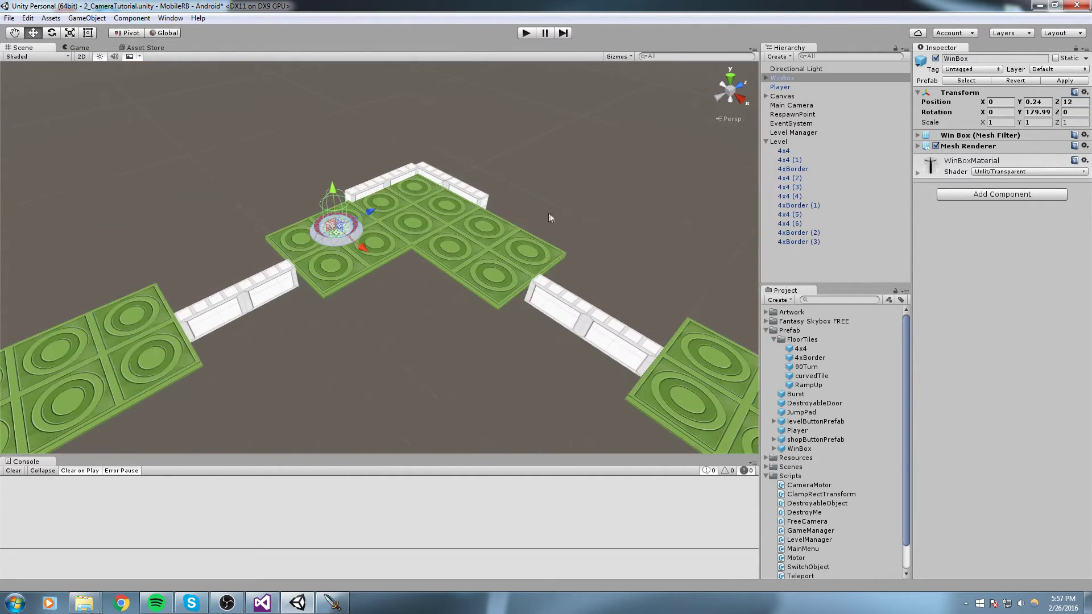
left_click_drag(336, 240, 686, 384, "ctrl")
right_click_drag(686, 385, 362, 295)
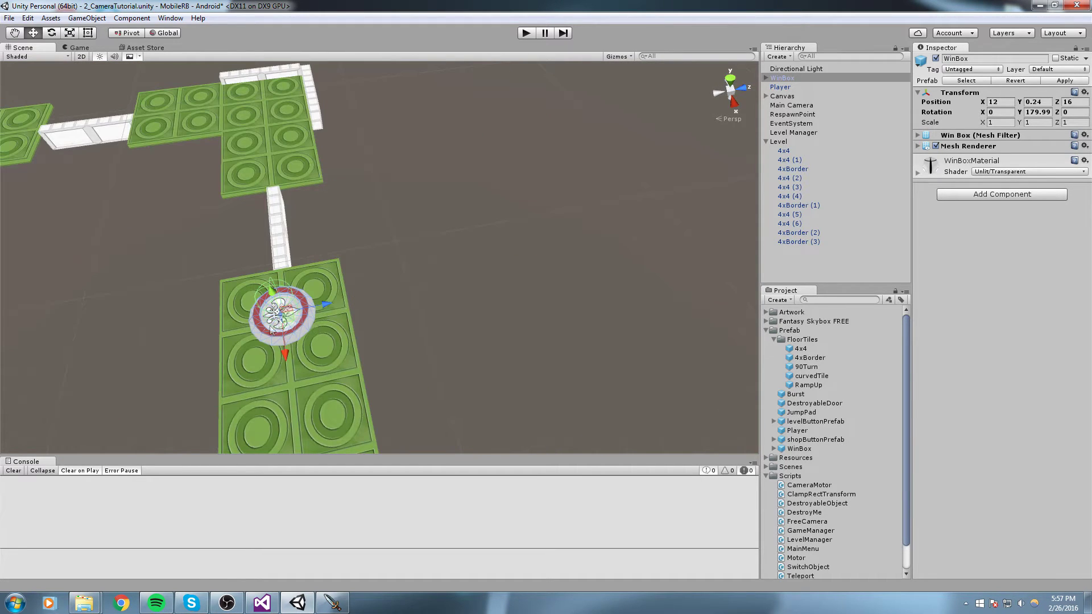
left_click_drag(287, 321, 320, 398, "ctrl")
middle_click_drag(319, 398, 491, 245)
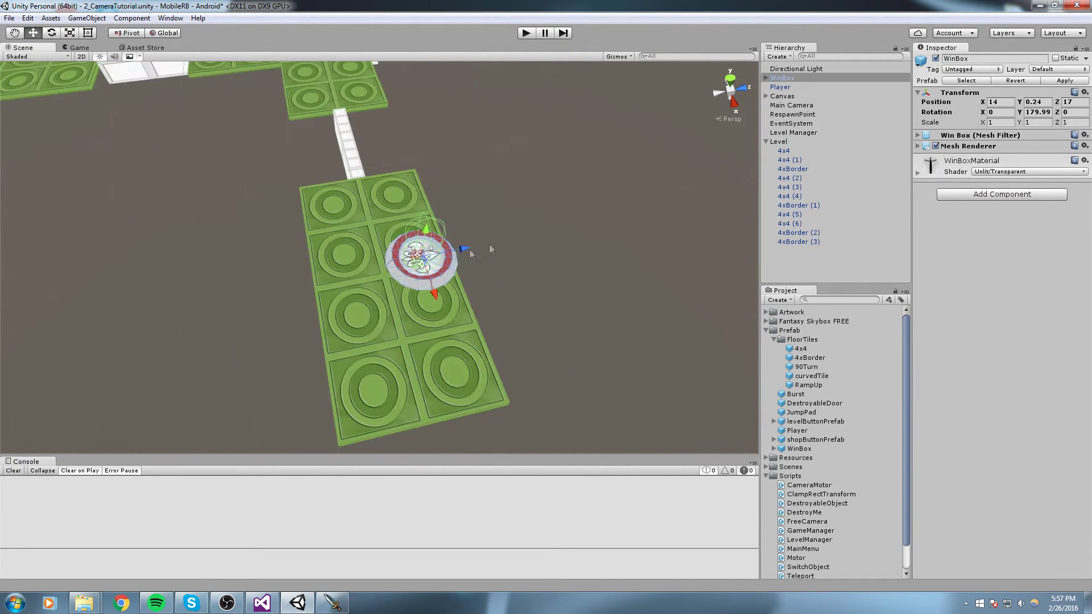
Step: Rotate the WinBox to about 270 degrees around Y and move it to about X 16.27, Z 15.87
key("e")
left_click_drag(444, 291, 299, 307)
key("w")
left_click_drag(425, 274, 393, 357)
middle_click_drag(284, 199, 421, 285)
Step: Save the scene and start the level in play mode
key("ctrl+s")
right_click_drag(324, 256, 398, 251)
middle_click_drag(336, 234, 489, 268)
left_click(526, 33)
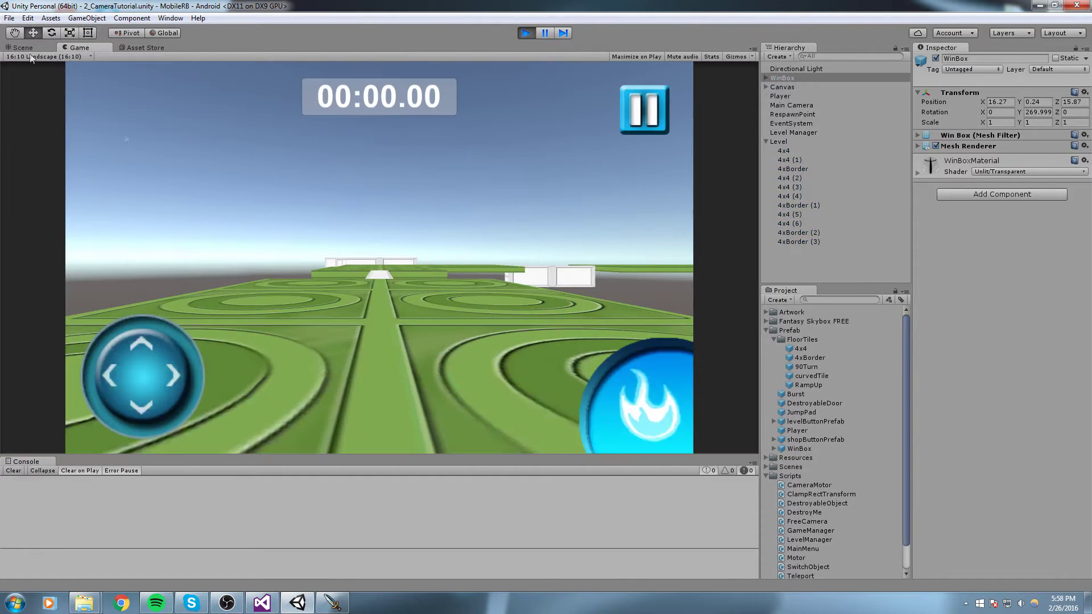
Step: While the game runs, duplicate the corner's side floor tile in the scene and move the copy to X 4, Z 12
left_click(29, 48)
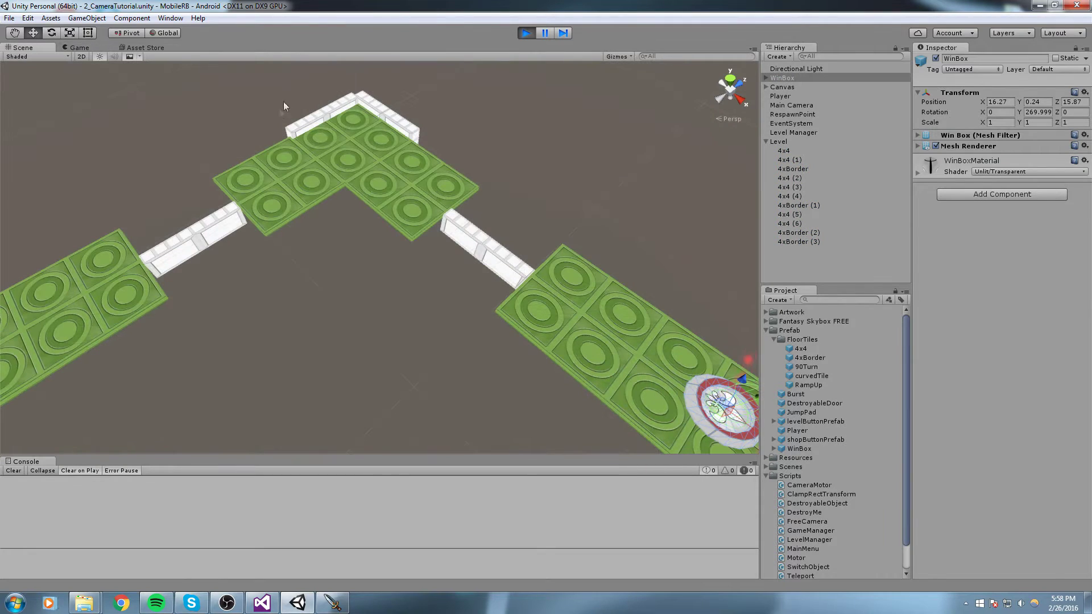
left_click(366, 162)
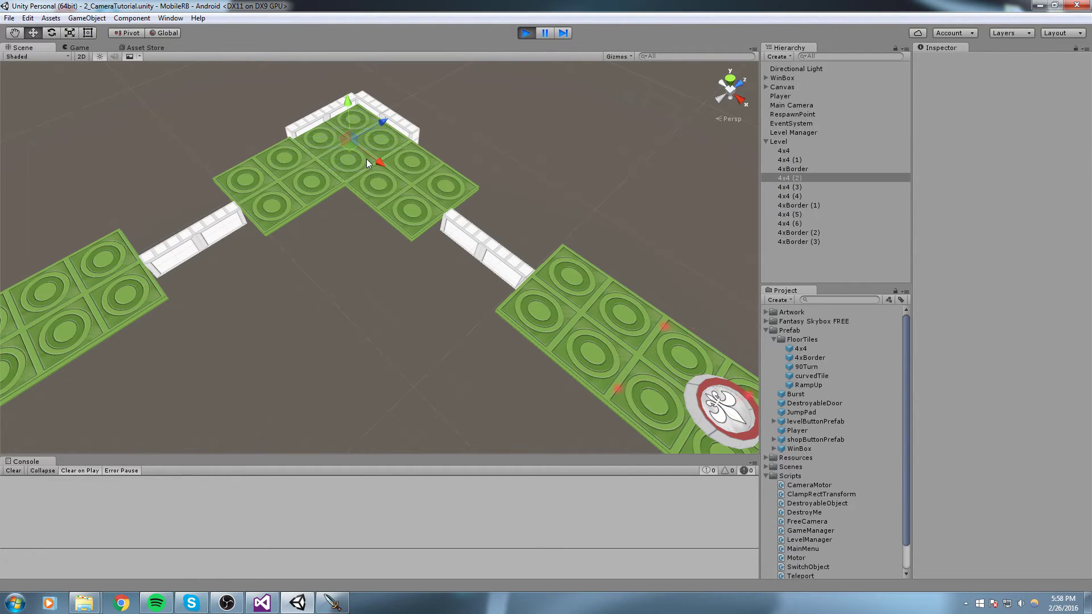
left_click(391, 202)
middle_click_drag(375, 231, 422, 182)
right_click_drag(422, 182, 431, 213)
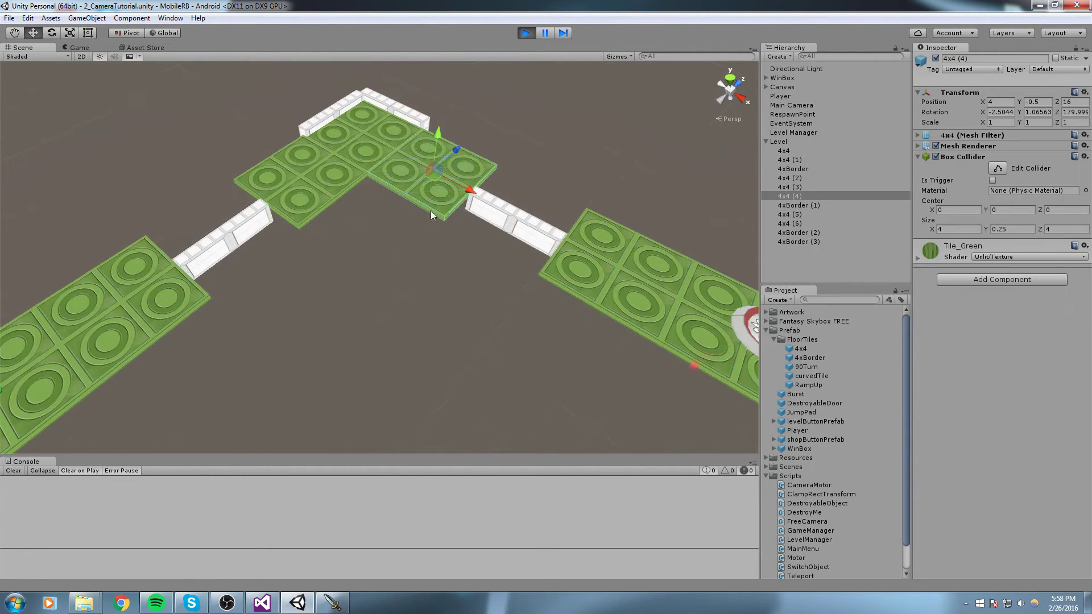
left_click_drag(431, 211, 503, 217, "alt")
key("ctrl+d")
left_click_drag(432, 191, 378, 233)
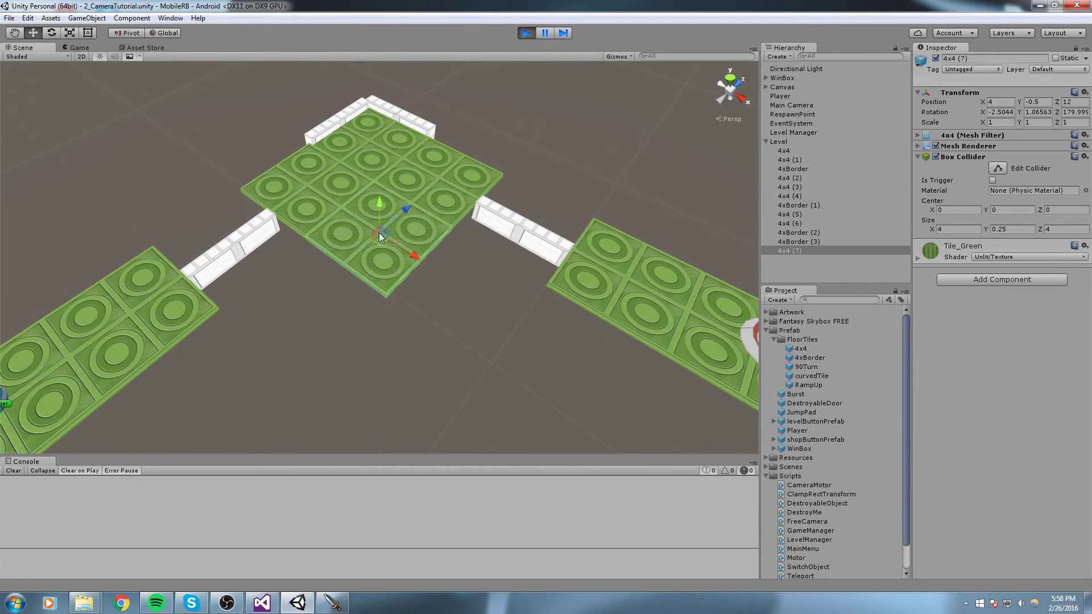
Step: Try standing the tile copy upright as a wall along the inner edge, at X 4, Z 14, raised to about Y 1.6
left_click_drag(377, 206, 296, 269)
key("e")
key("w")
left_click_drag(374, 113, 441, 161, "ctrl")
right_click_drag(444, 160, 642, 234)
right_click_drag(484, 239, 563, 224)
left_click_drag(572, 170, 590, 127)
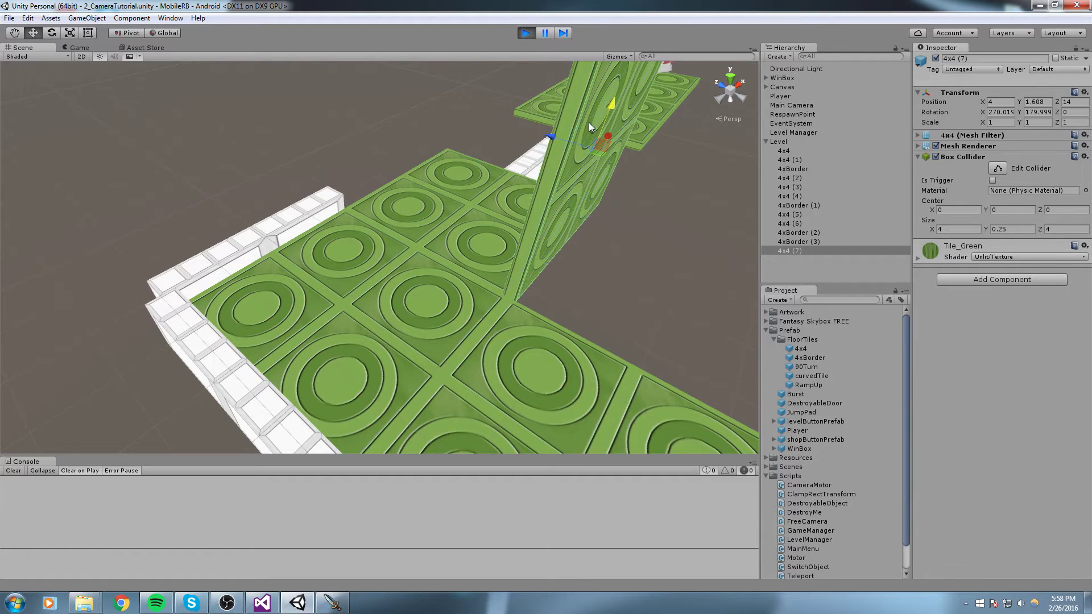
Step: Test the level by rolling the ball past the upright tile toward the WinBox, and stop play mode
left_click(73, 47)
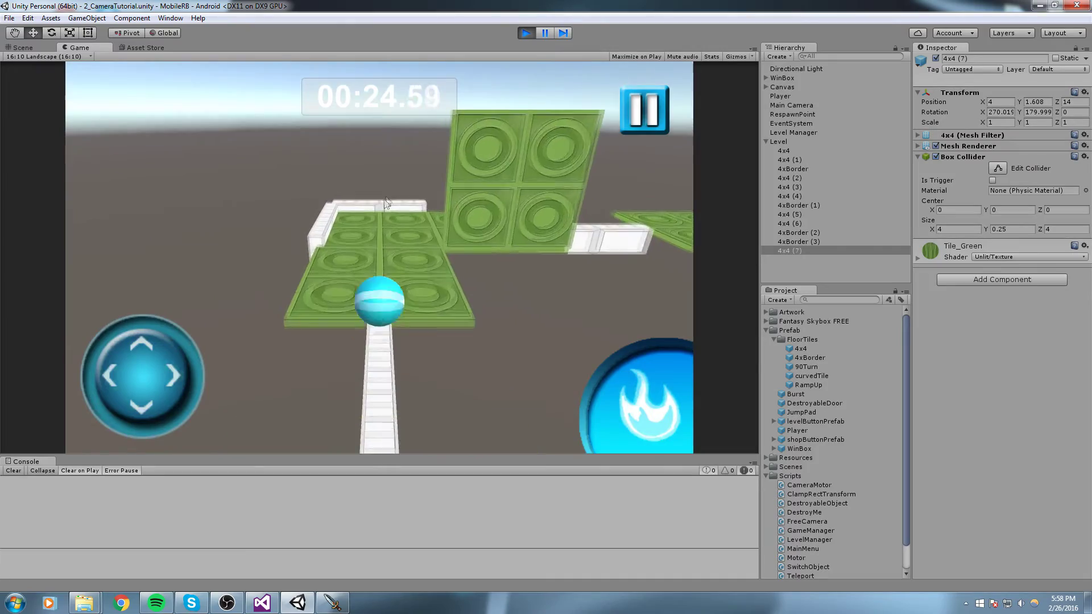
key("d")
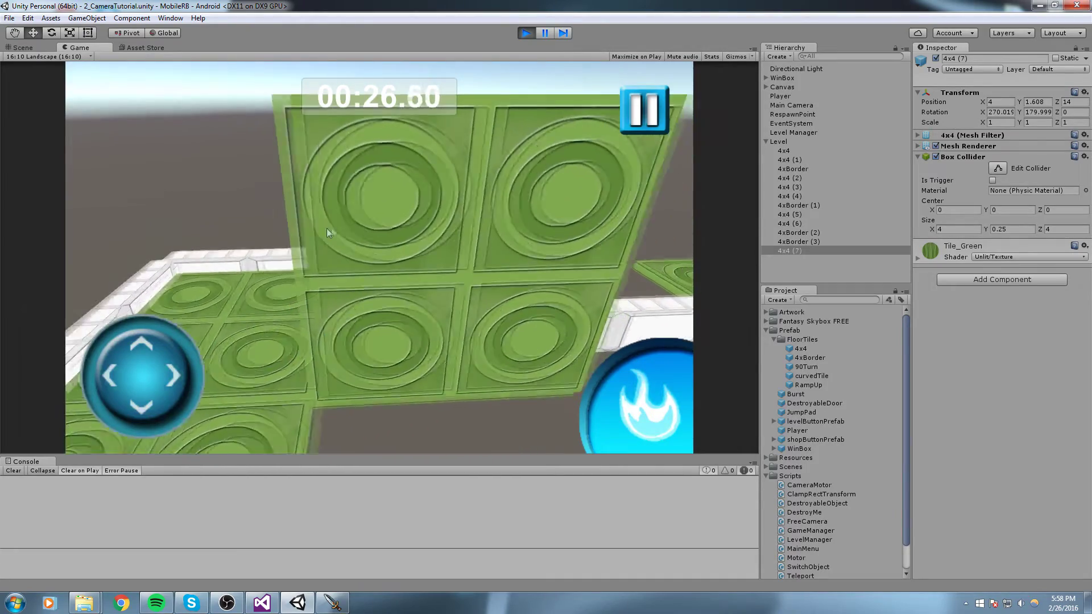
left_click_drag(265, 248, 561, 271)
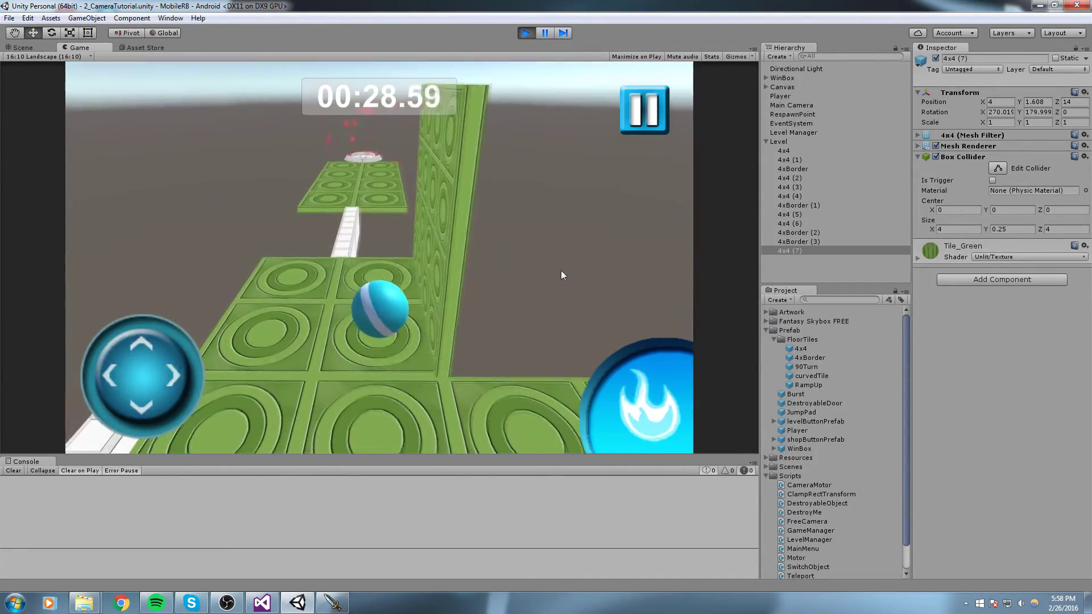
key("w")
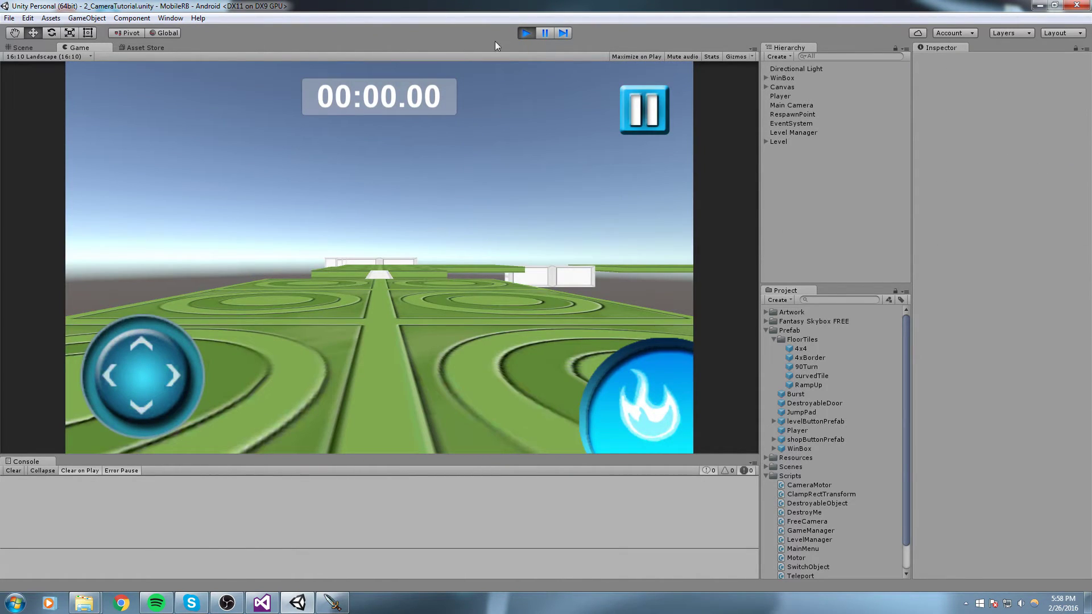
left_click(530, 32)
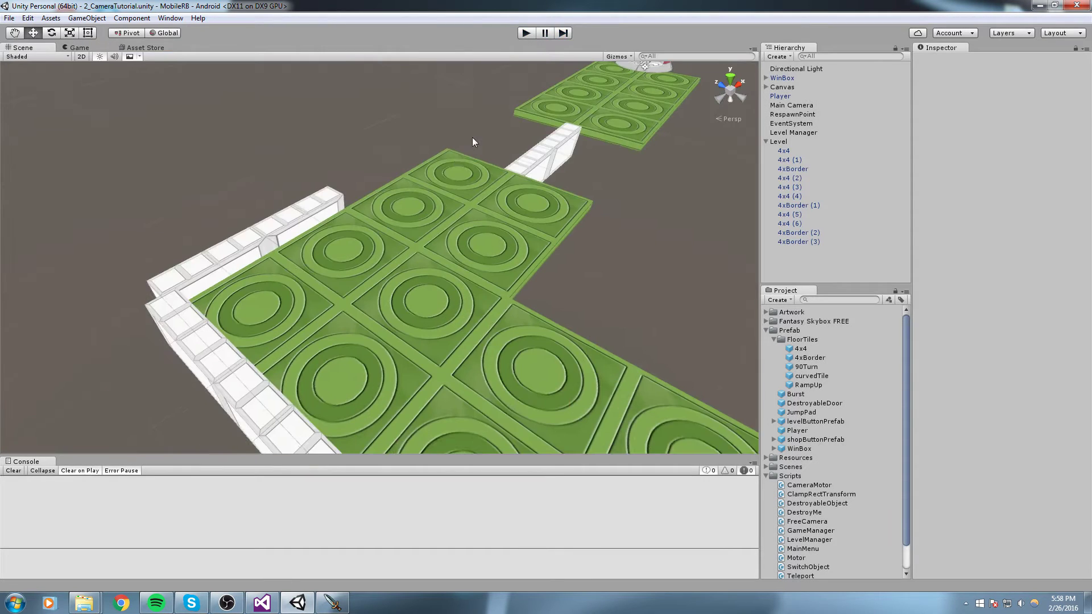
Step: Duplicate the corner's side floor tile and move the copy into the inner corner, raised to X 4, Y 1.5, Z 12
right_click_drag(589, 194, 585, 220)
middle_click_drag(585, 221, 366, 190)
left_click(275, 190)
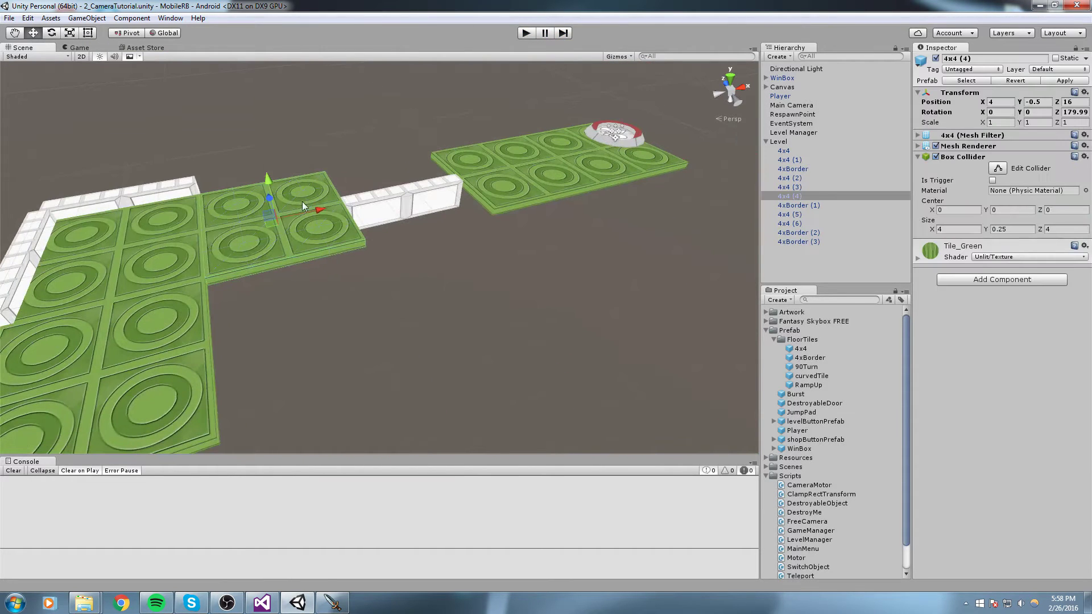
key("ctrl+d")
right_click_drag(273, 212, 367, 235)
middle_click_drag(367, 235, 564, 205)
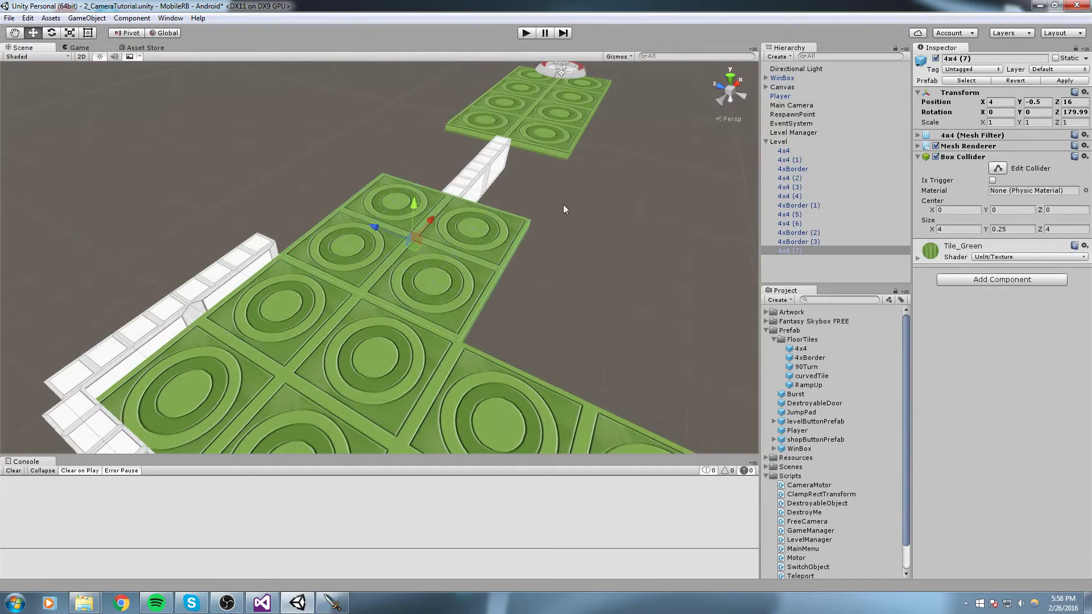
left_click_drag(374, 227, 518, 272)
middle_click_drag(685, 358, 475, 224)
left_click_drag(440, 155, 428, 74)
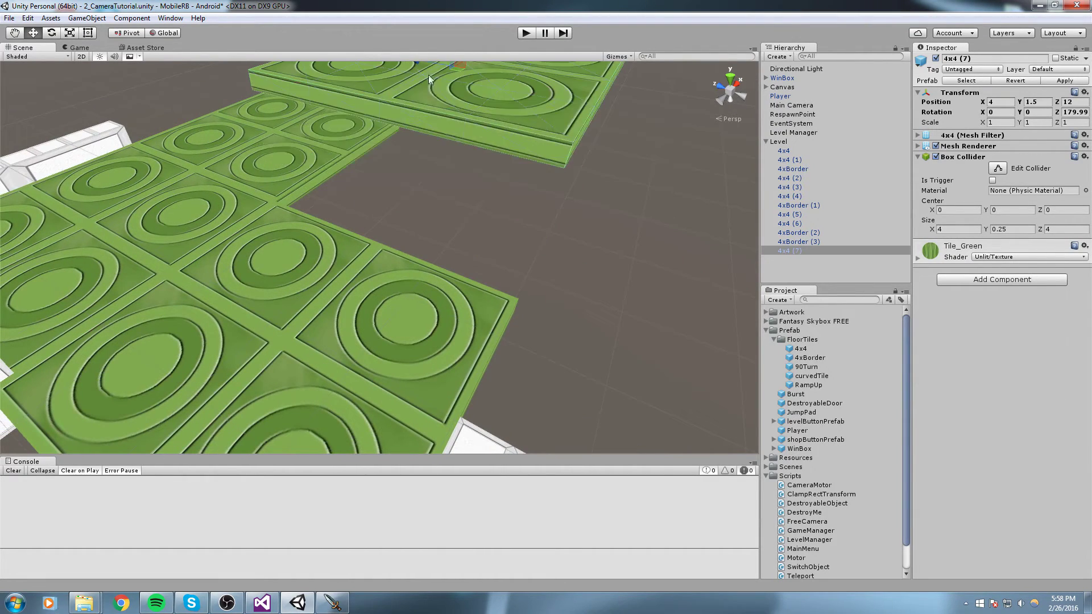
Step: Duplicate the unrotated corner border and move the copy to the inner edge of the path, at X 2, Y -0.5, Z 12
middle_click_drag(425, 82, 472, 295)
scroll(538, 217, "down", 4)
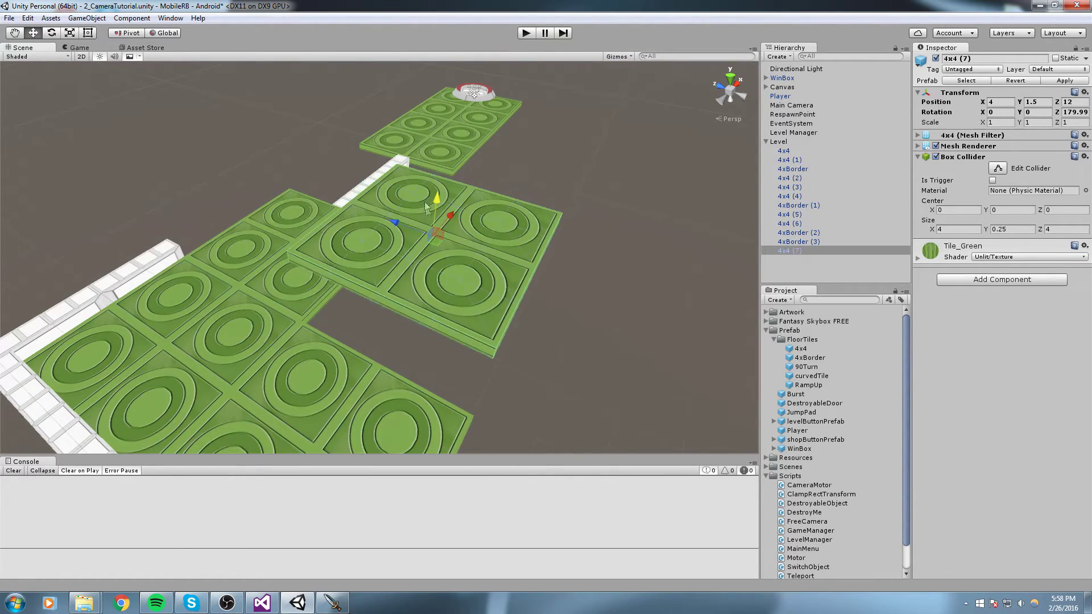
middle_click_drag(310, 381, 363, 285)
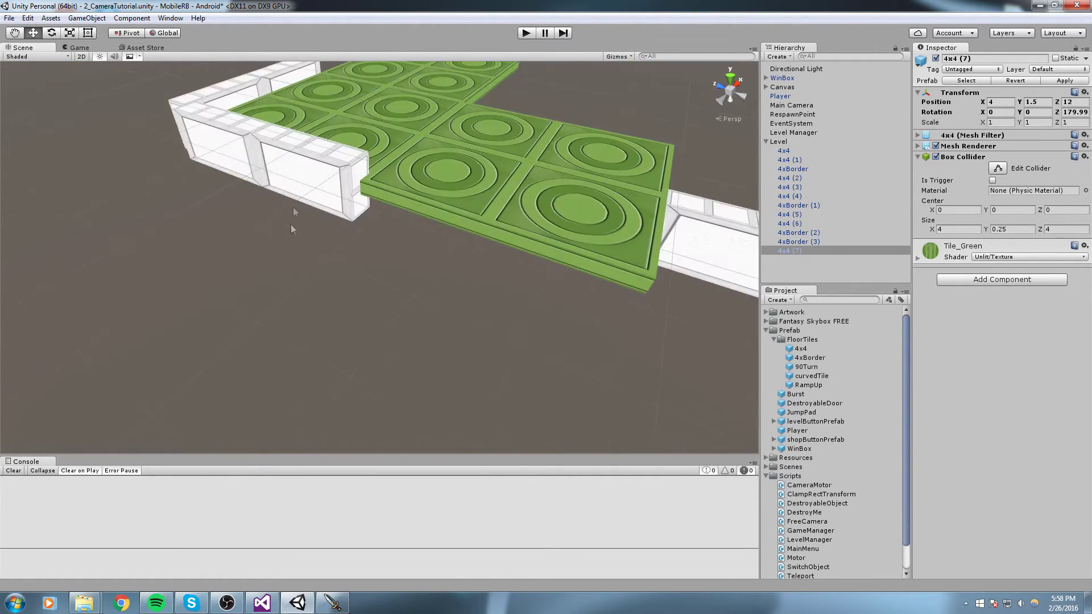
left_click(302, 182)
middle_click_drag(322, 171, 303, 225)
key("ctrl+d")
left_click_drag(177, 283, 480, 248)
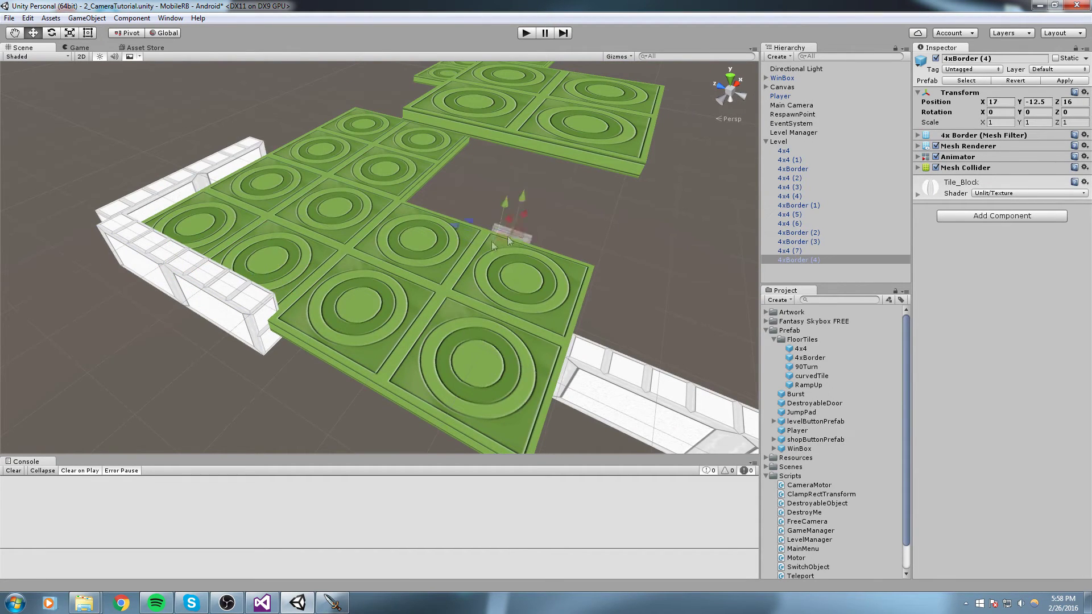
left_click_drag(180, 289, 494, 233)
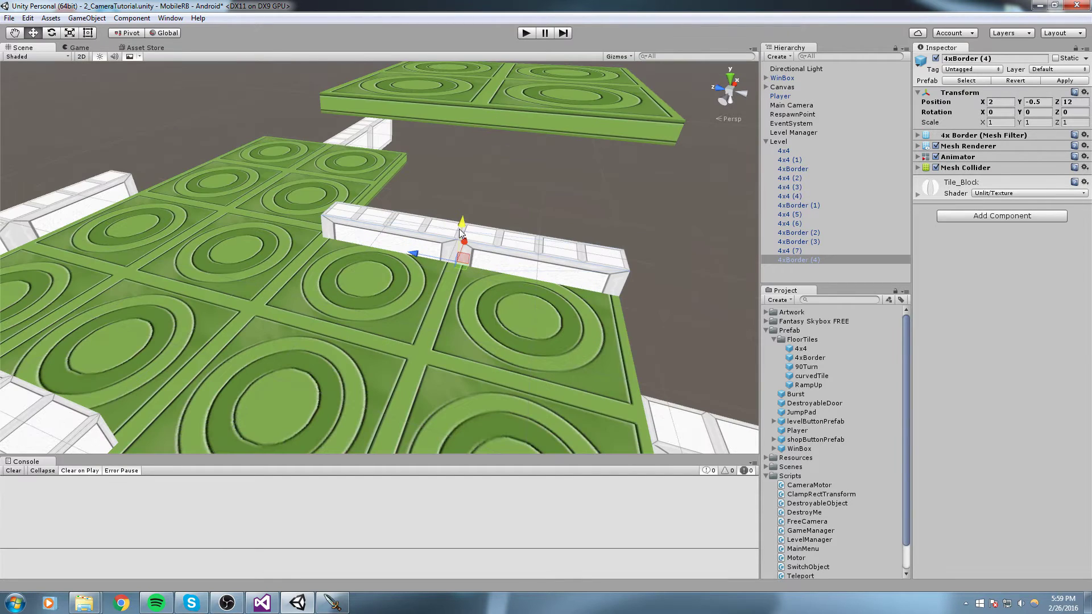
Step: Raise the inner border onto the floor tile and align it with the tile's edge, at X 1.75, Y 0.125
left_click_drag(461, 225, 284, 169)
middle_click_drag(284, 169, 343, 198)
left_click_drag(387, 204, 415, 281, "alt")
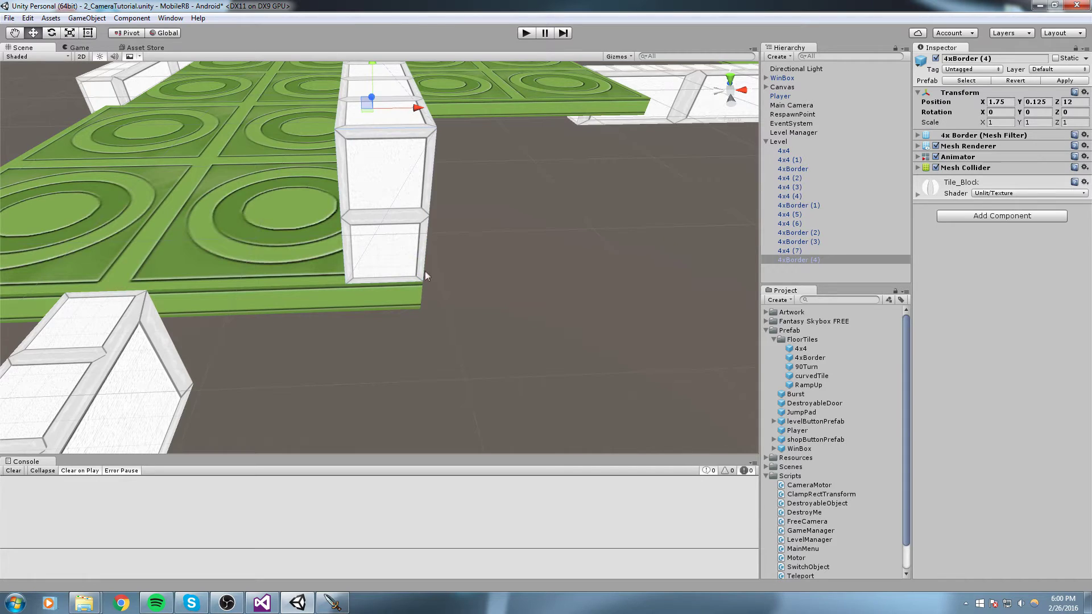
Step: Duplicate the inner border and stack the copy directly on top of it, at Y 1.125
scroll(444, 219, "down", 3)
middle_click_drag(425, 226, 420, 281)
right_click_drag(421, 280, 436, 281)
middle_click_drag(436, 281, 618, 293)
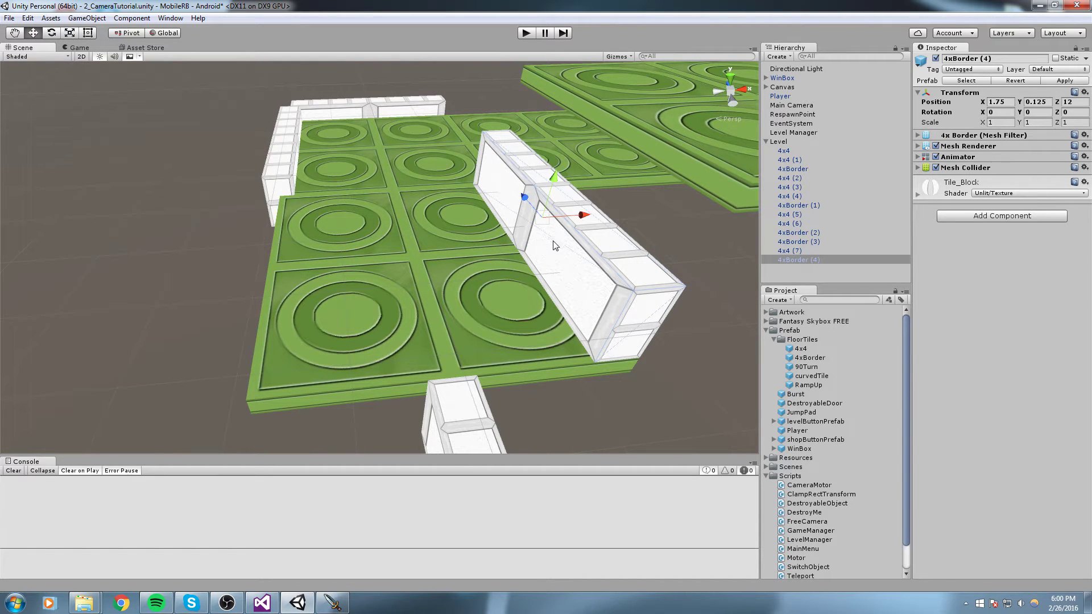
left_click_drag(551, 187, 531, 234)
left_click_drag(551, 185, 557, 109, "ctrl")
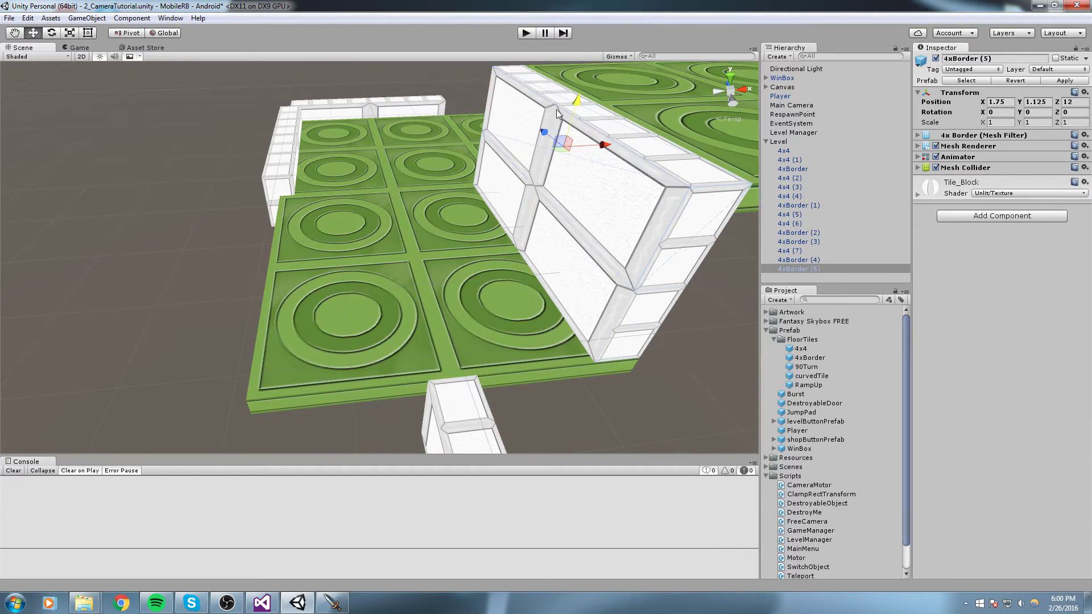
Step: Examine the stacked inner borders and how they meet the raised tile and the floor below
middle_click_drag(590, 161, 533, 175)
right_click_drag(533, 193, 524, 186)
middle_click_drag(523, 185, 448, 138)
left_click_drag(448, 137, 542, 279, "alt")
right_click_drag(542, 278, 447, 276)
middle_click_drag(447, 275, 449, 316)
right_click_drag(449, 317, 364, 312)
middle_click_drag(364, 312, 398, 332)
middle_click_drag(551, 349, 454, 337)
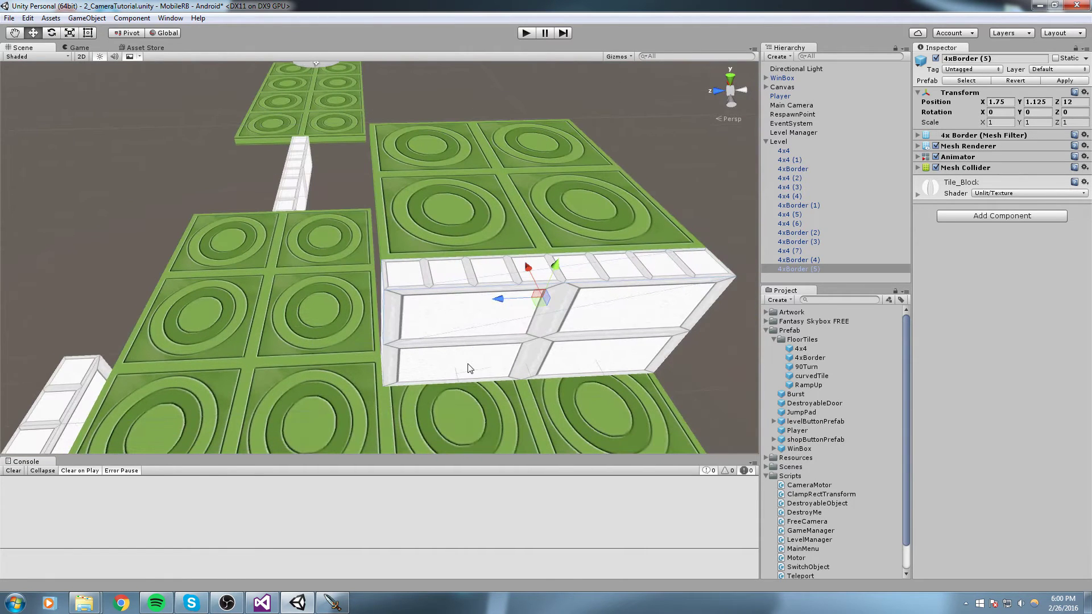
Step: Duplicate the two stacked inner borders and rotate the copies 90° about the Y axis
key("ctrl+d")
key("e")
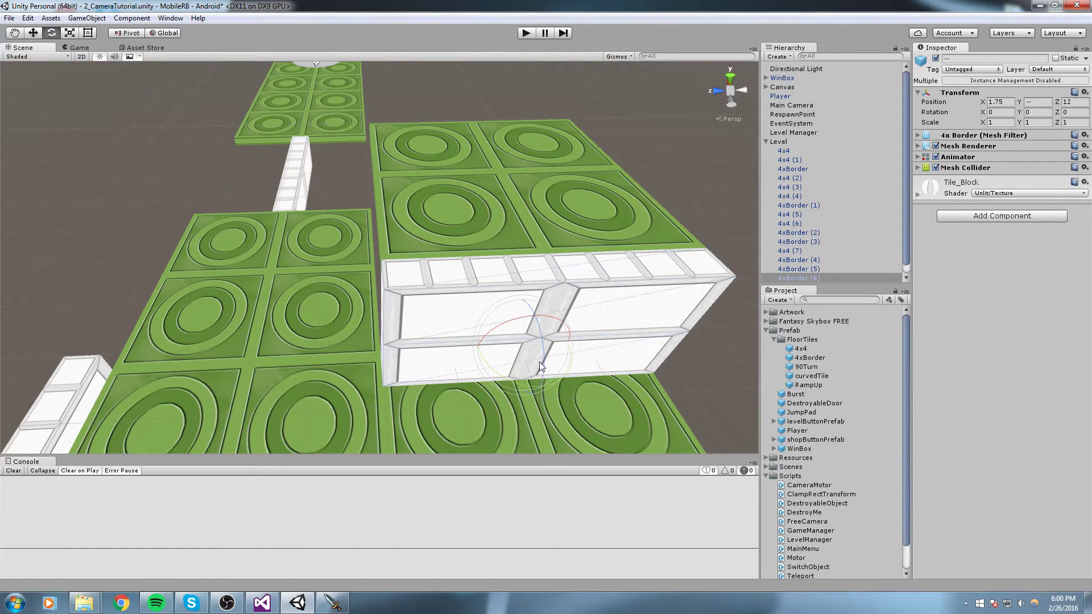
left_click_drag(524, 388, 370, 390)
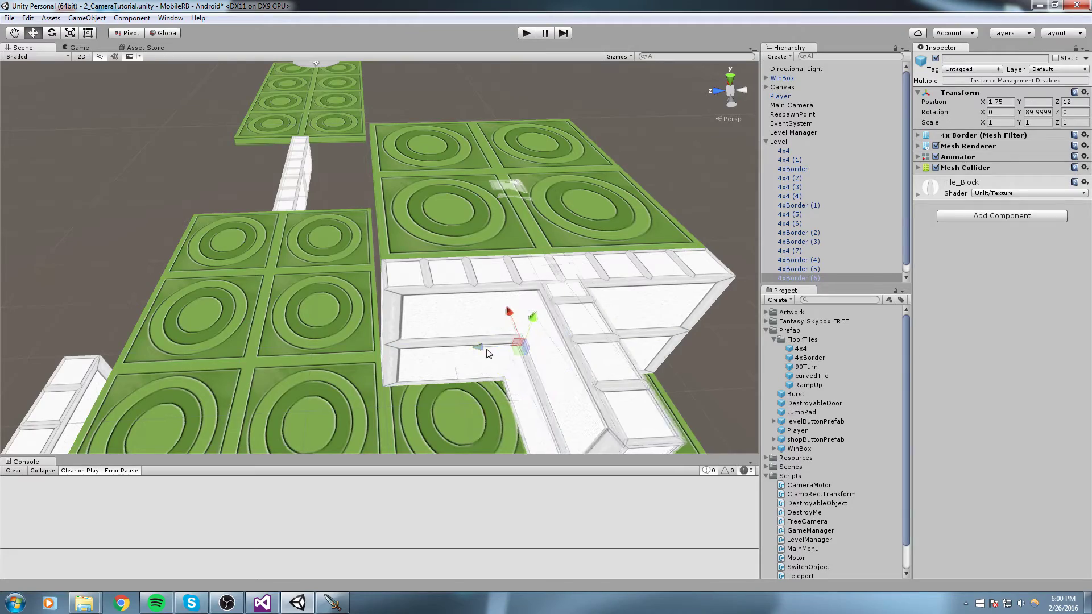
Step: Move the rotated border pair to the adjoining edge of the raised tile, at X 4, Z 14.25, and save the scene
left_click_drag(487, 349, 278, 354)
right_click_drag(279, 354, 398, 341)
middle_click_drag(398, 341, 525, 299)
left_click_drag(405, 380, 300, 233)
left_click(474, 355)
middle_click_drag(475, 355, 514, 217)
left_click(503, 229, "shift")
left_click_drag(504, 233, 331, 179, "alt")
scroll(460, 221, "up", 1)
left_click_drag(460, 221, 337, 271, "alt")
scroll(337, 272, "down", 3)
middle_click_drag(337, 271, 424, 323)
left_click_drag(424, 323, 307, 180, "alt")
key("ctrl+s")
scroll(534, 242, "down", 4)
Step: Play-test the level by rolling the ball around the corner to the WinBox, and stop the game
left_click(525, 34)
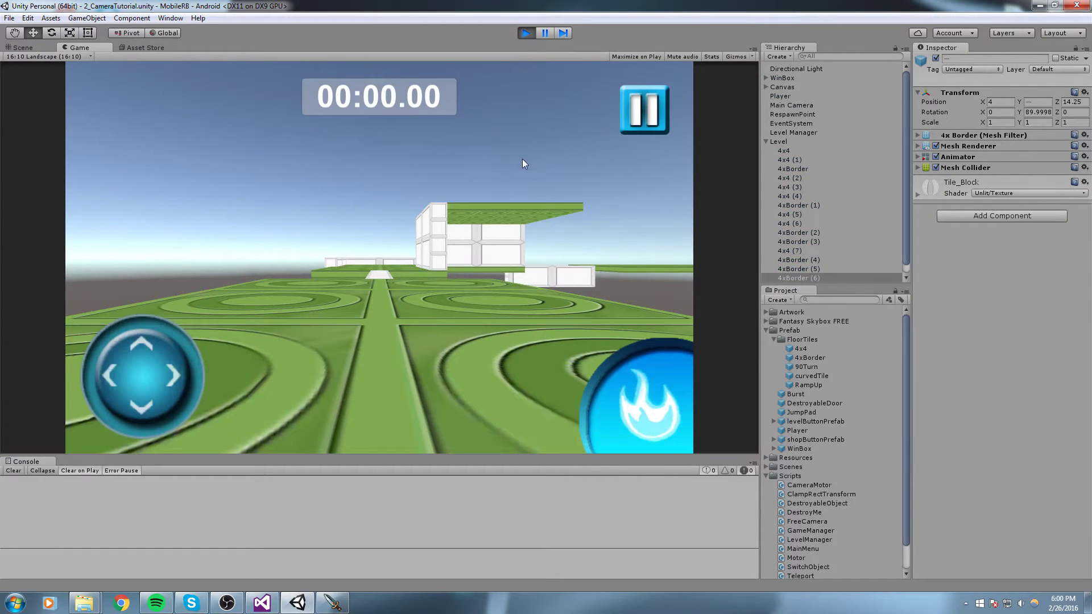
key("w")
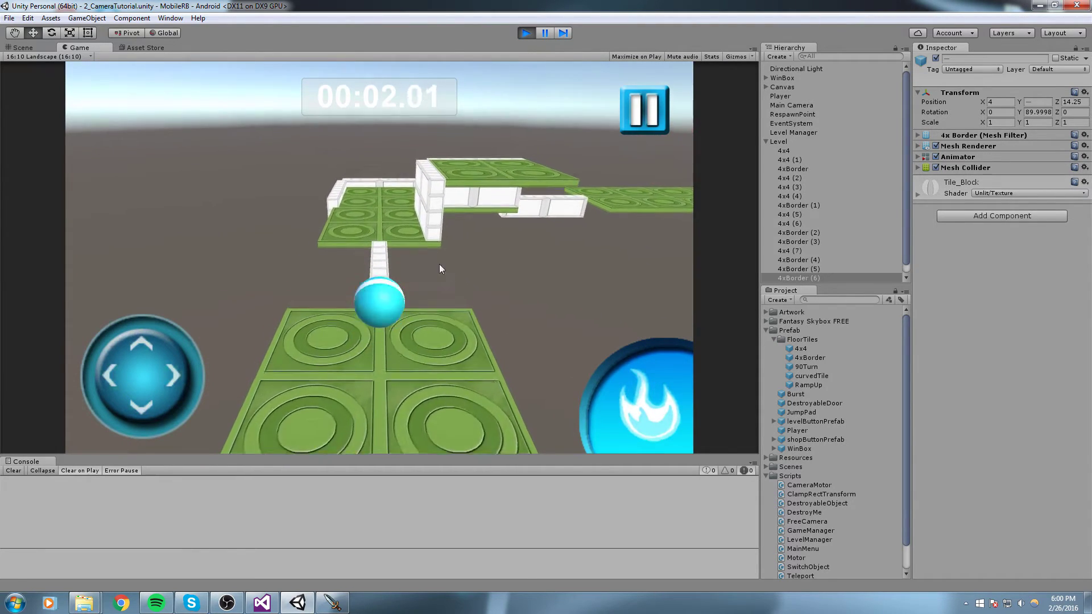
left_click_drag(265, 241, 447, 262)
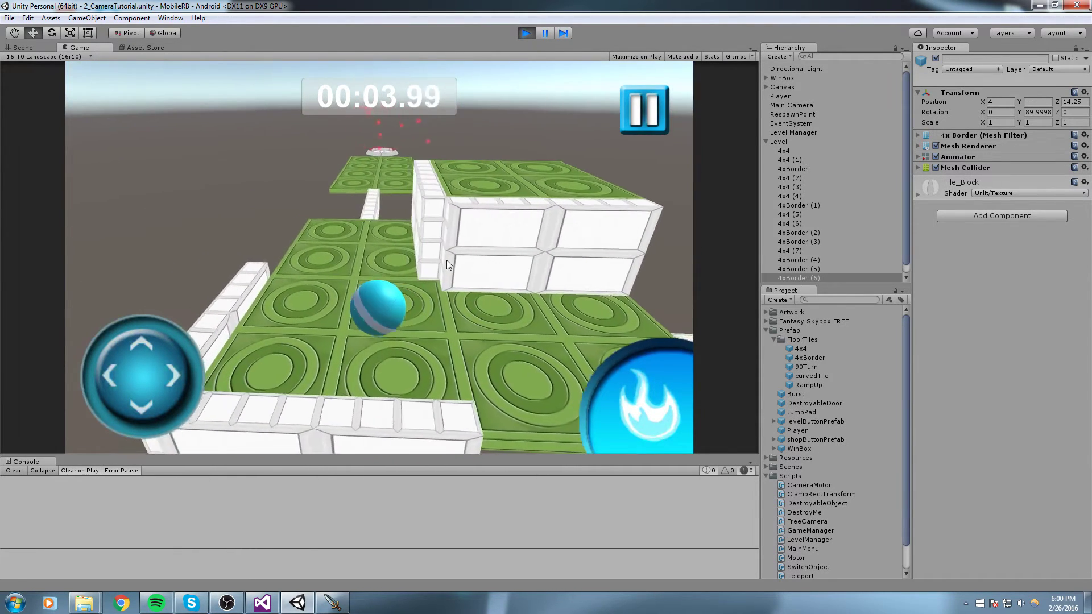
key("w")
key("Up")
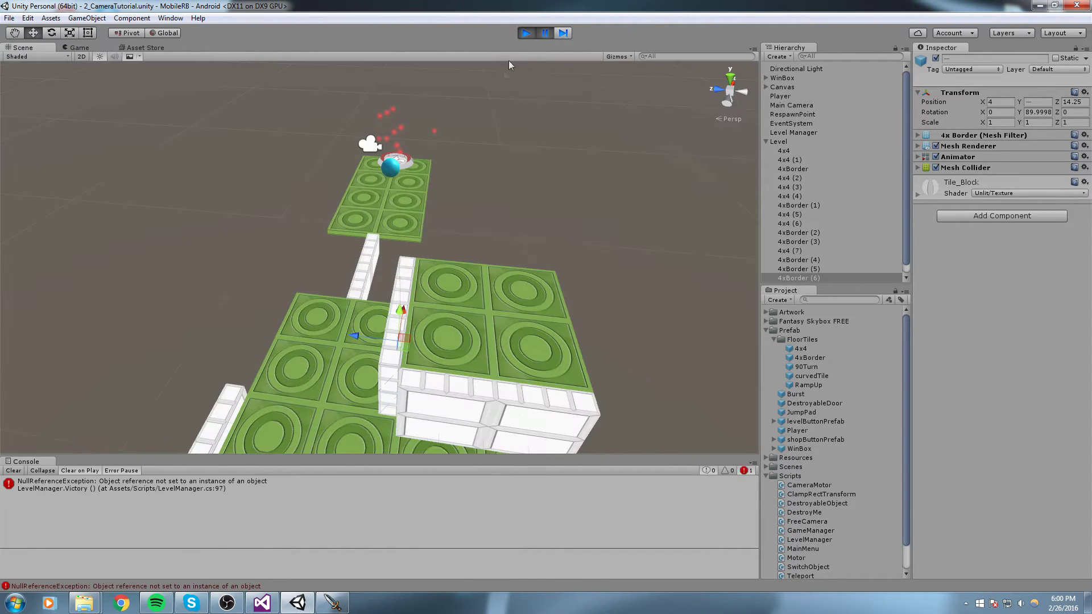
left_click(529, 32)
Step: Set the WinBox's position on the final tiles to X 16, Y 0, Z 16
left_click(434, 173)
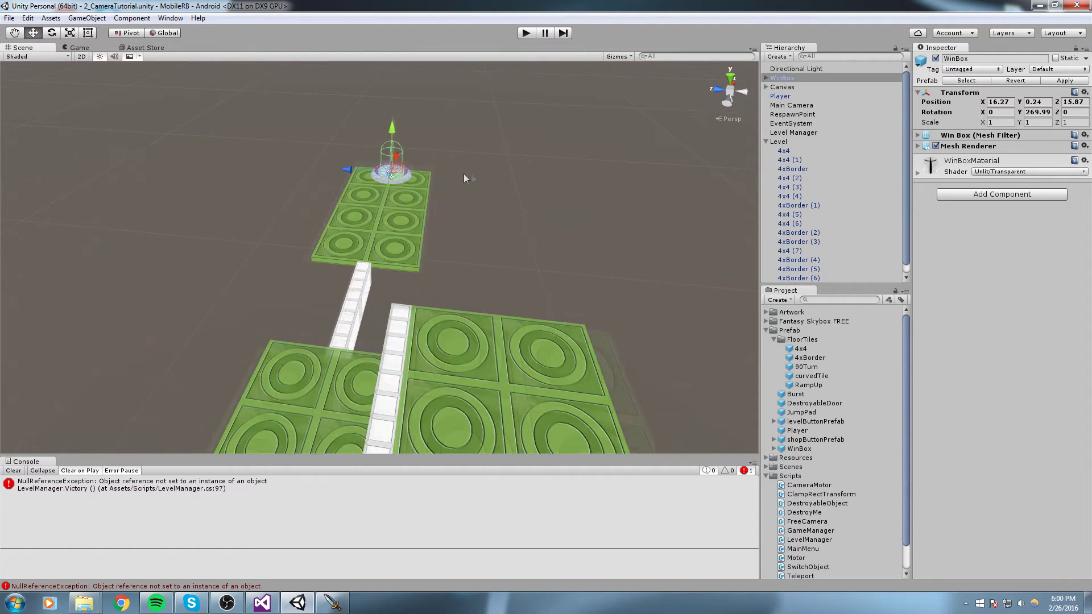
scroll(494, 193, "up", 4)
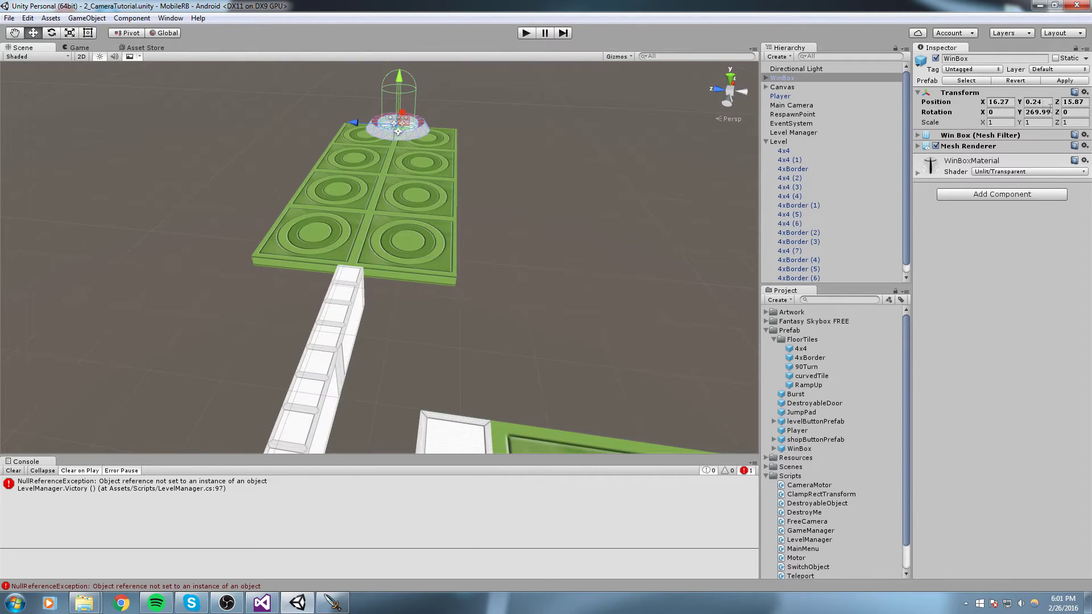
middle_click_drag(546, 72, 599, 109)
scroll(598, 85, "up", 2)
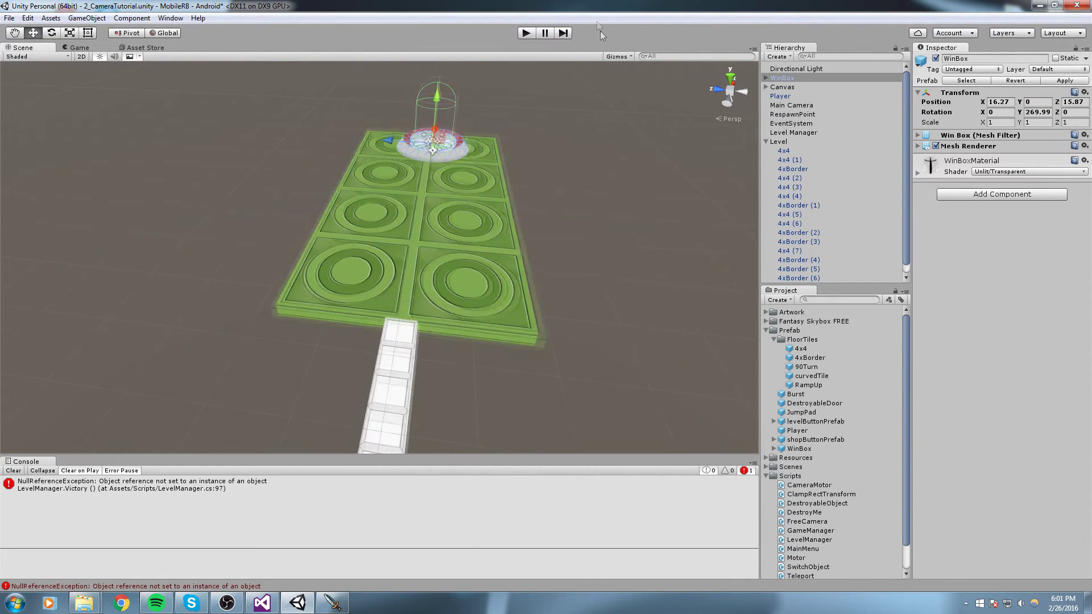
scroll(468, 138, "up", 4)
middle_click_drag(466, 171, 444, 279)
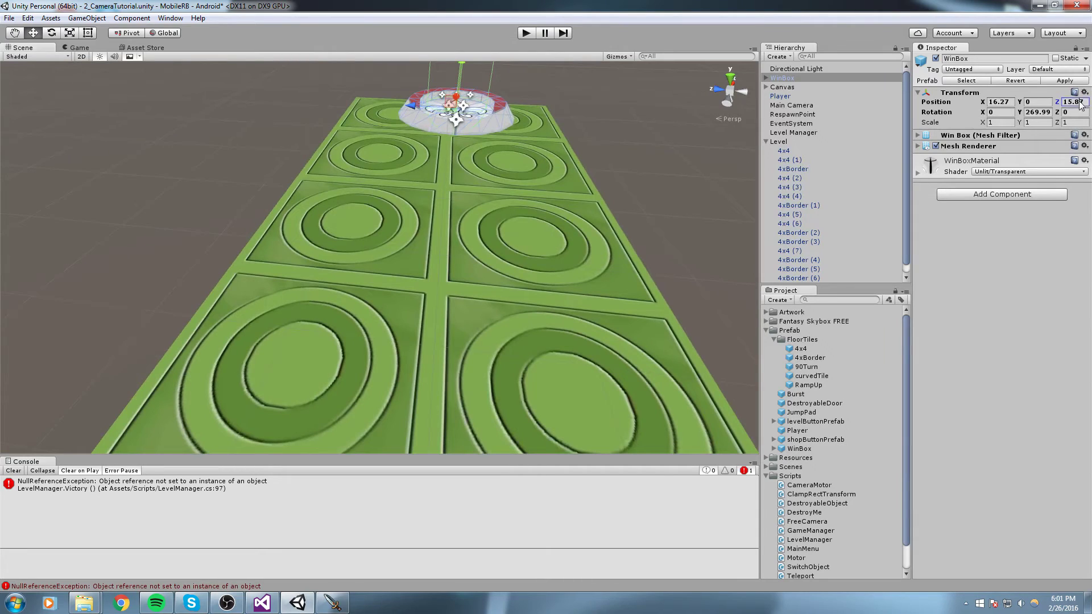
type("15")
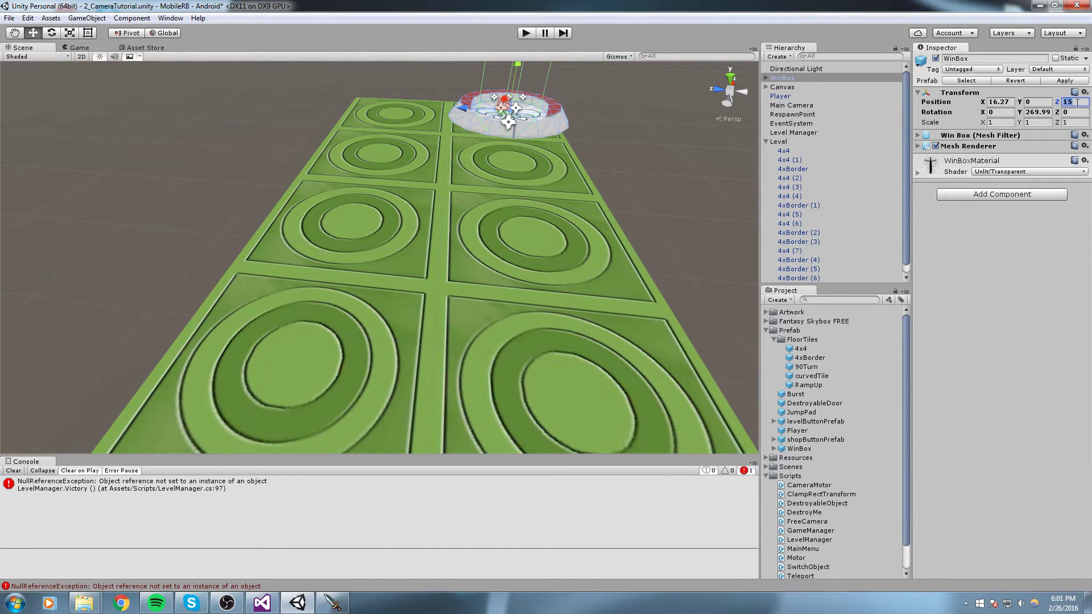
type("16")
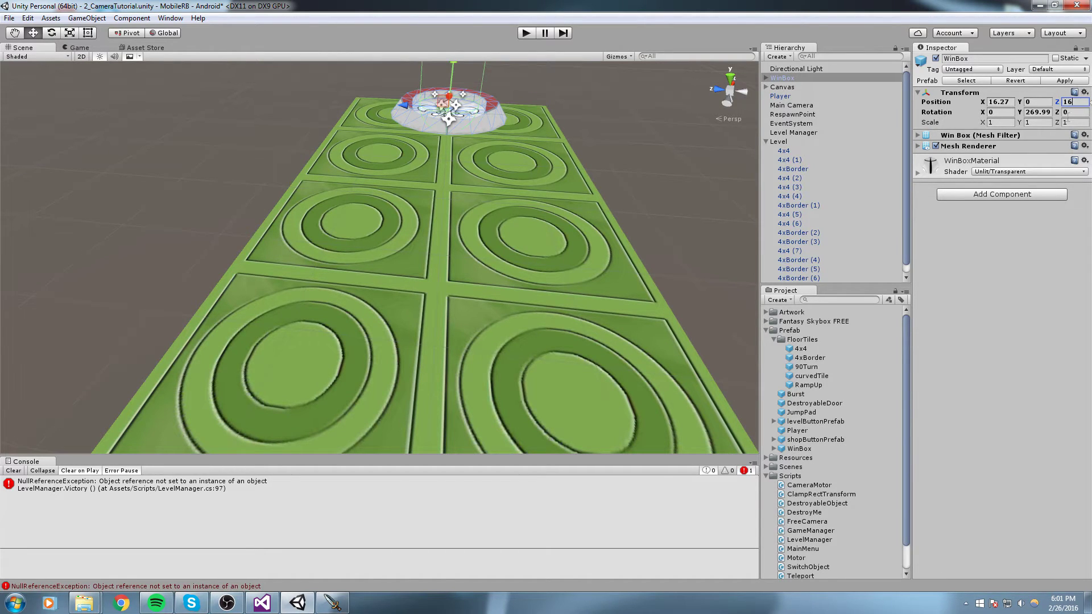
type("16")
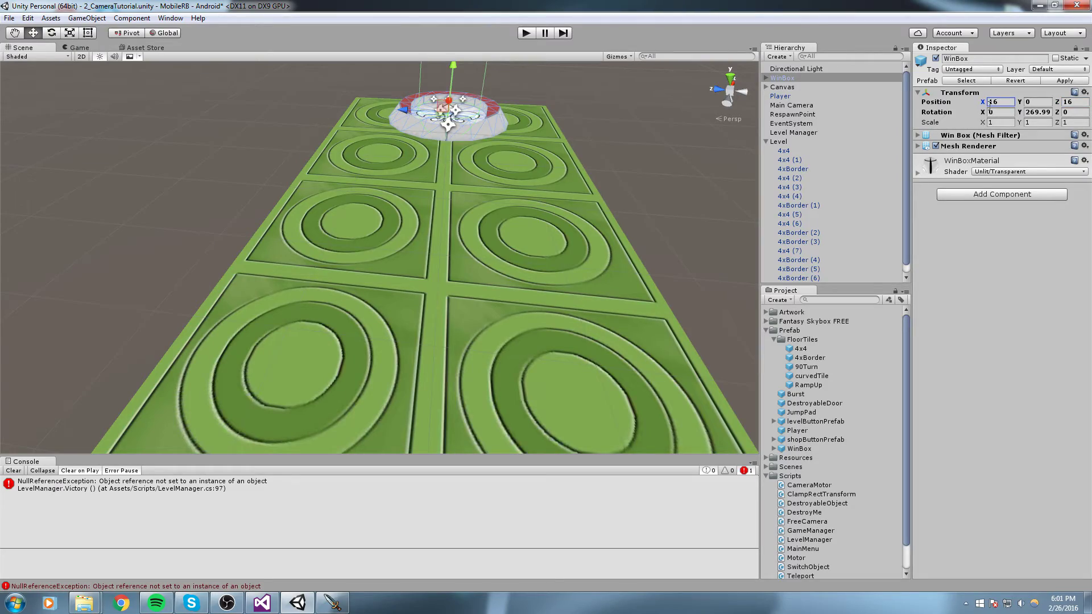
Step: Lower the WinBox partly into the floor tiles, at Y -0.2, and save the scene
left_click_drag(555, 153, 255, 278, "alt")
middle_click_drag(254, 279, 598, 379)
right_click_drag(597, 378, 630, 275)
key("w")
key("s")
left_click_drag(630, 274, 657, 268, "alt")
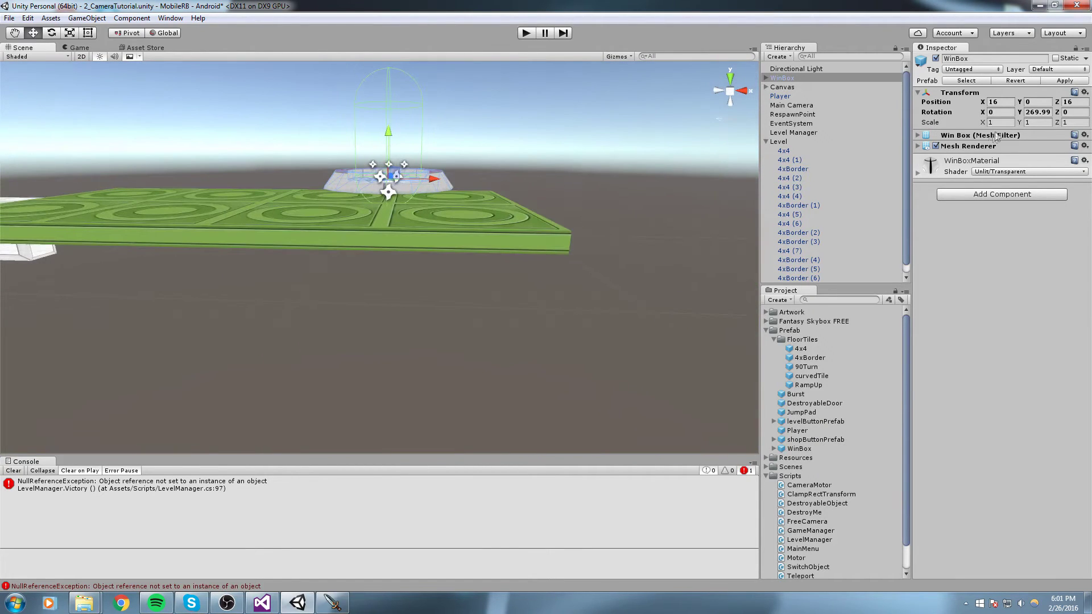
type("-0.")
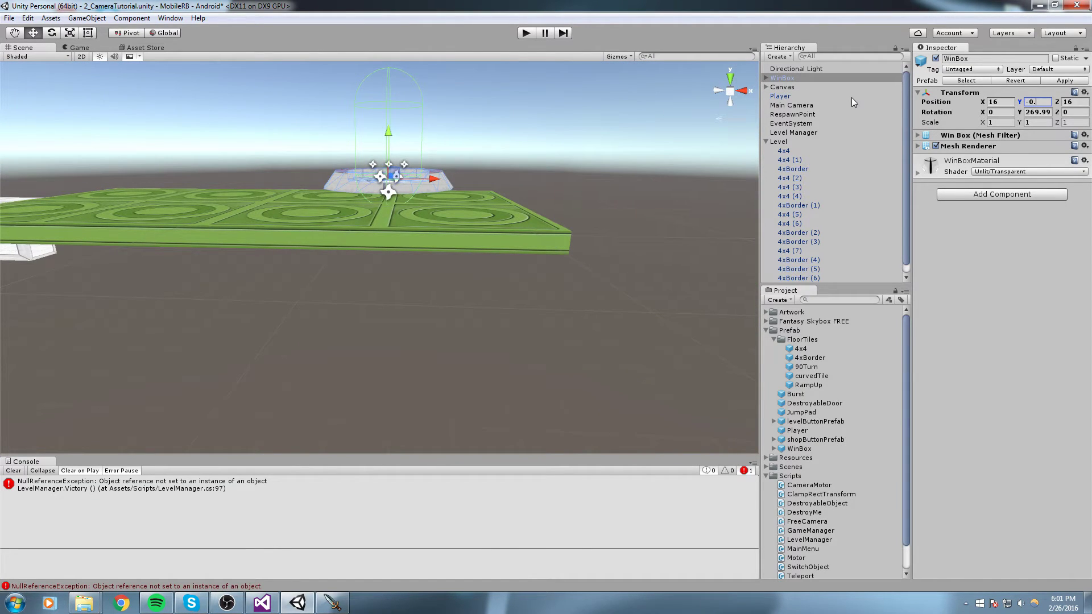
type("5")
middle_click_drag(416, 158, 456, 285)
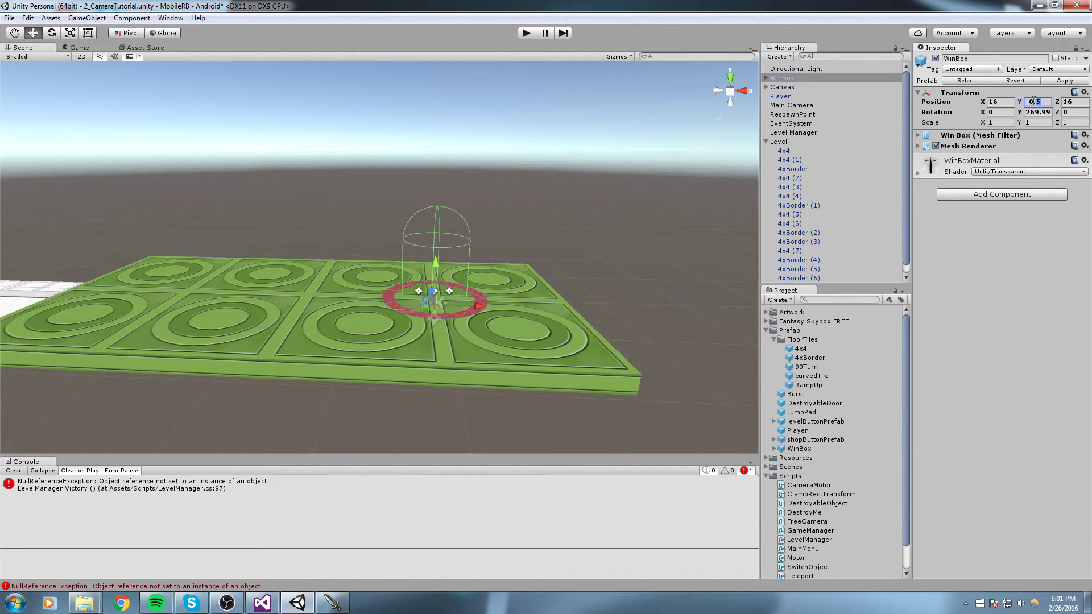
type("2")
scroll(598, 266, "down", 5)
left_click_drag(599, 266, 407, 285, "alt")
scroll(407, 285, "down", 1)
left_click(428, 166)
key("ctrl+s")
Step: Open the Materials folder of the Fantasy Skybox FREE assets and collapse the Prefab folder
left_click(766, 330)
left_click(771, 322)
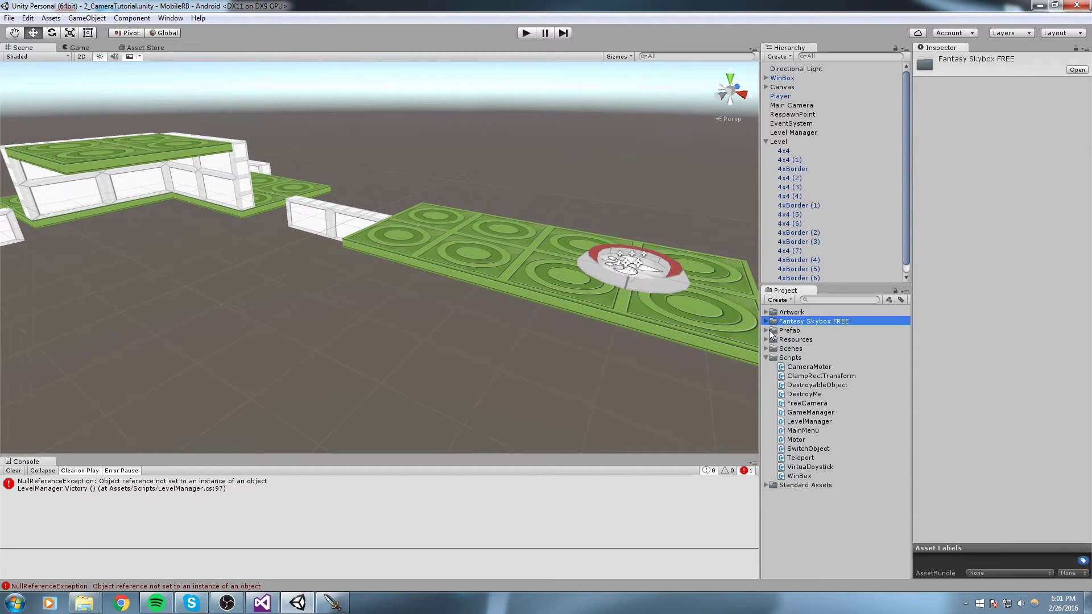
left_click(767, 321)
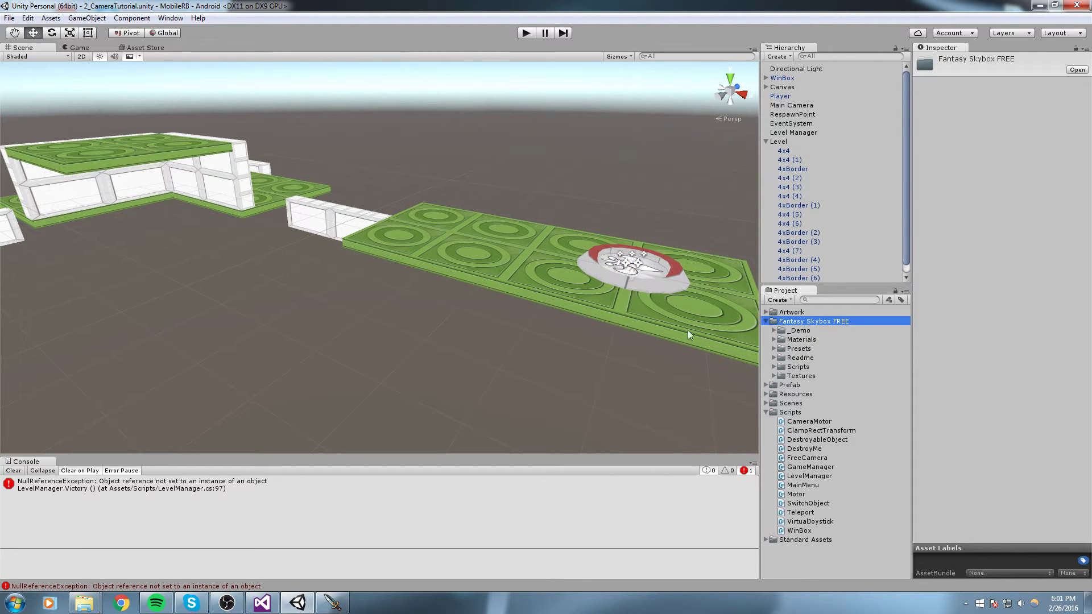
left_click(774, 338)
left_click(774, 339)
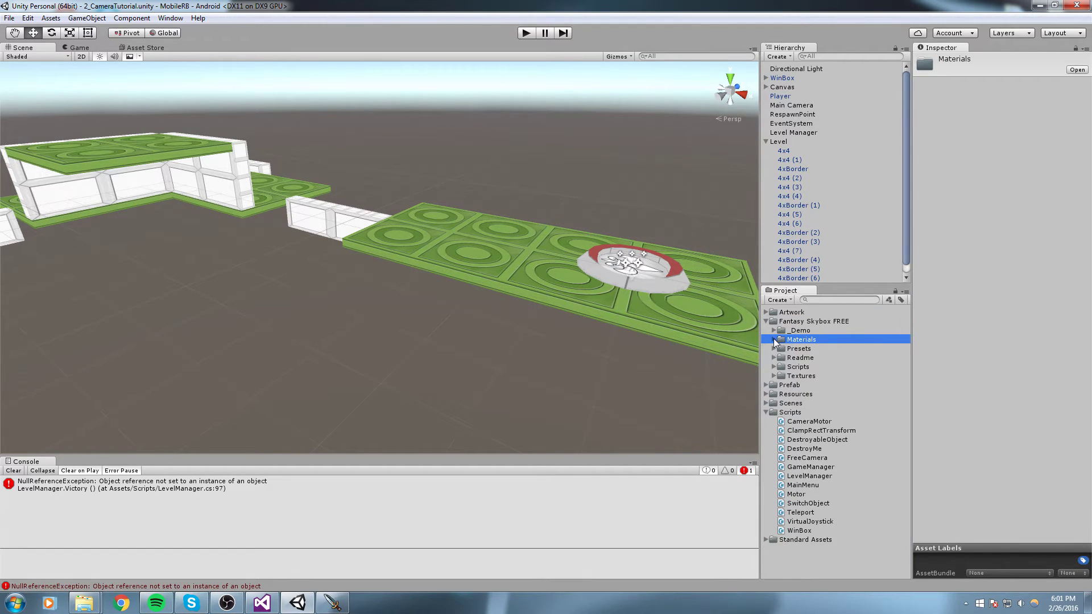
left_click(774, 339)
Step: Apply the Night 01A skybox material to the scene's sky
left_click(797, 349)
left_click_drag(798, 351, 629, 285)
scroll(569, 245, "down", 3)
right_click_drag(553, 237, 489, 267)
middle_click_drag(489, 268, 527, 287)
Step: Apply the Sunny 01A skybox material to the scene's sky and save the scene
left_click(824, 376)
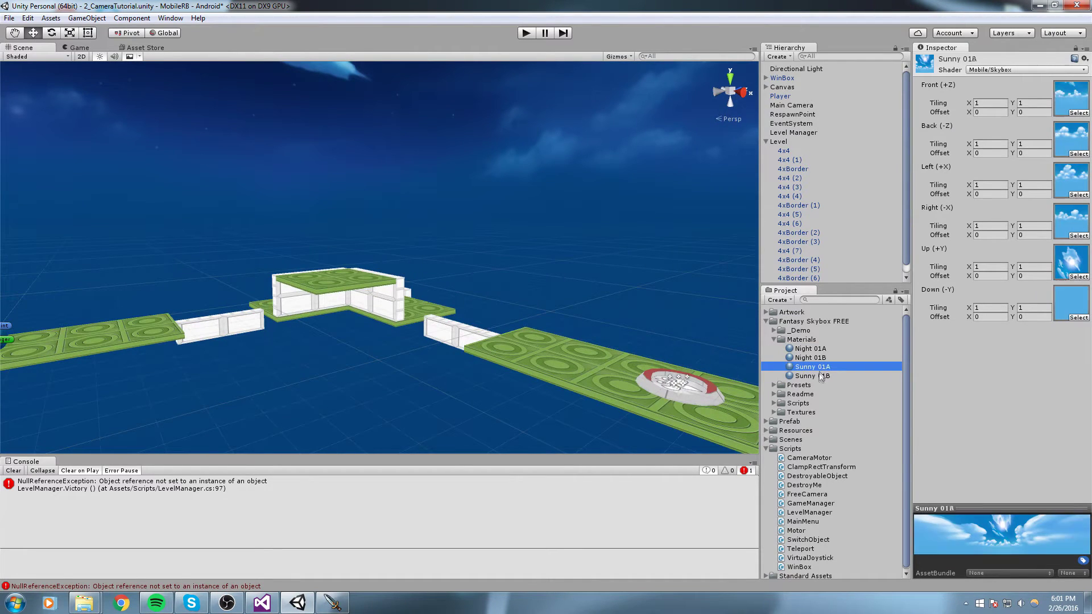
left_click_drag(823, 368, 494, 238)
right_click_drag(495, 239, 483, 275)
middle_click_drag(482, 275, 483, 307)
right_click_drag(515, 309, 510, 284)
right_click_drag(270, 271, 2, 473)
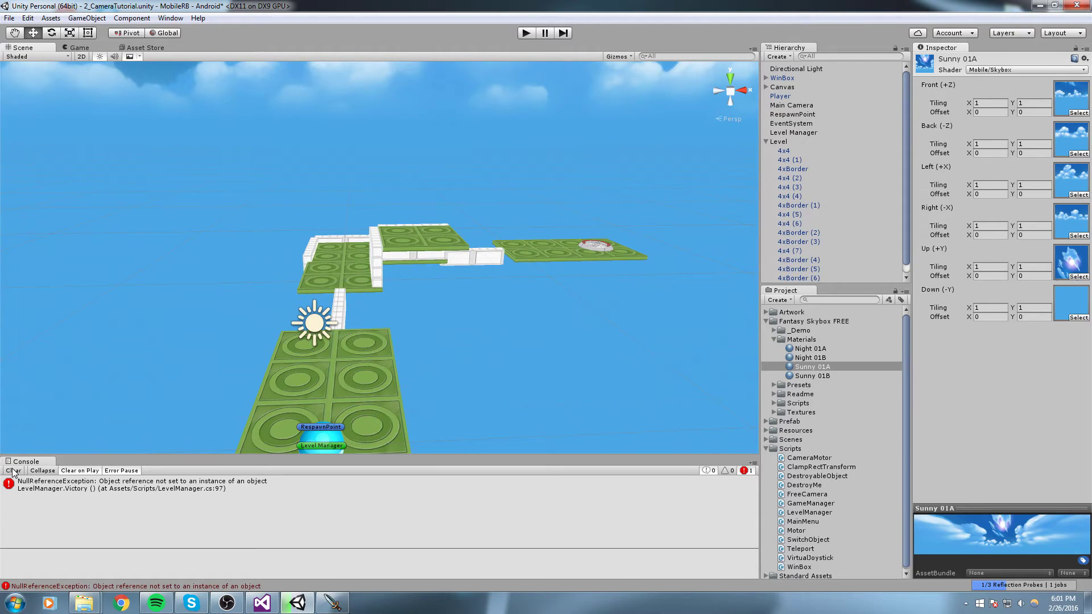
scroll(363, 254, "up", 5)
key("ctrl+s")
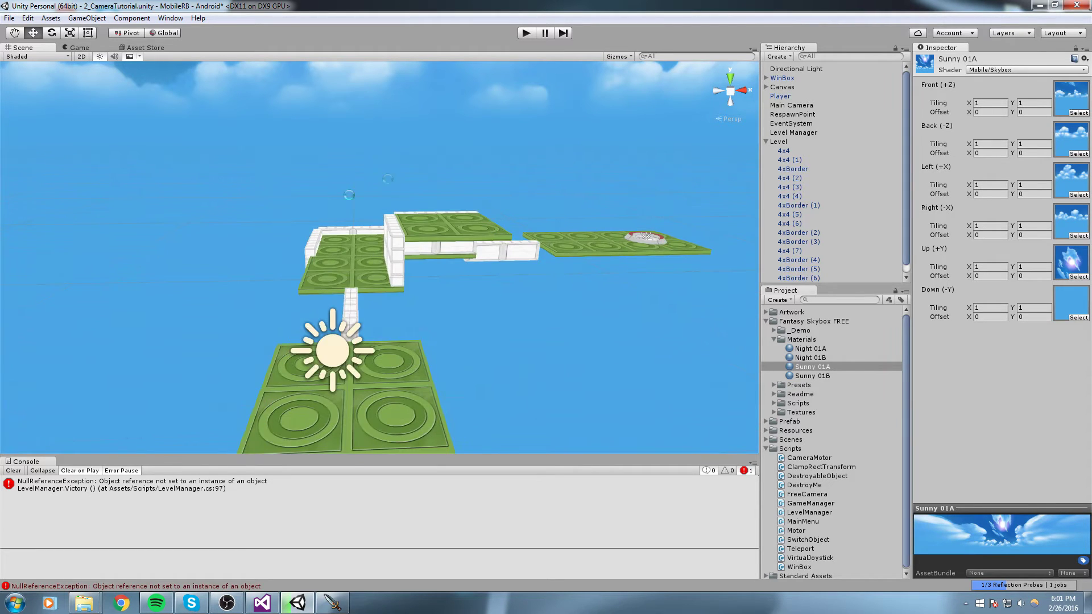
Step: Clear the error log from the console
middle_click_drag(290, 257, 359, 295)
right_click_drag(359, 294, 342, 268)
scroll(348, 261, "up", 3)
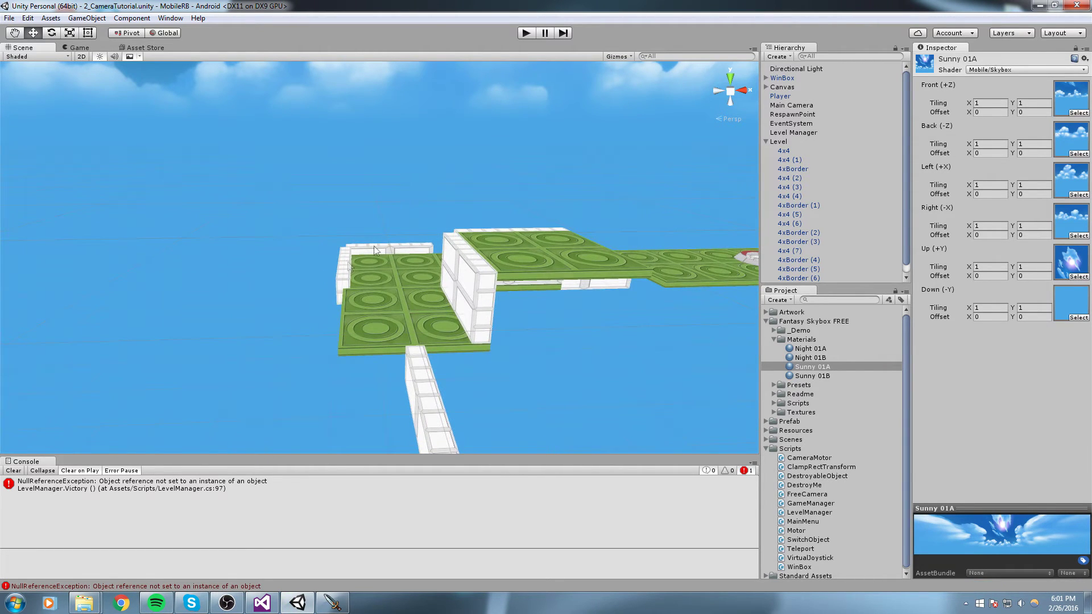
middle_click_drag(391, 266, 325, 206)
left_click(15, 471)
left_click_drag(415, 296, 489, 329, "alt")
right_click_drag(489, 329, 512, 358)
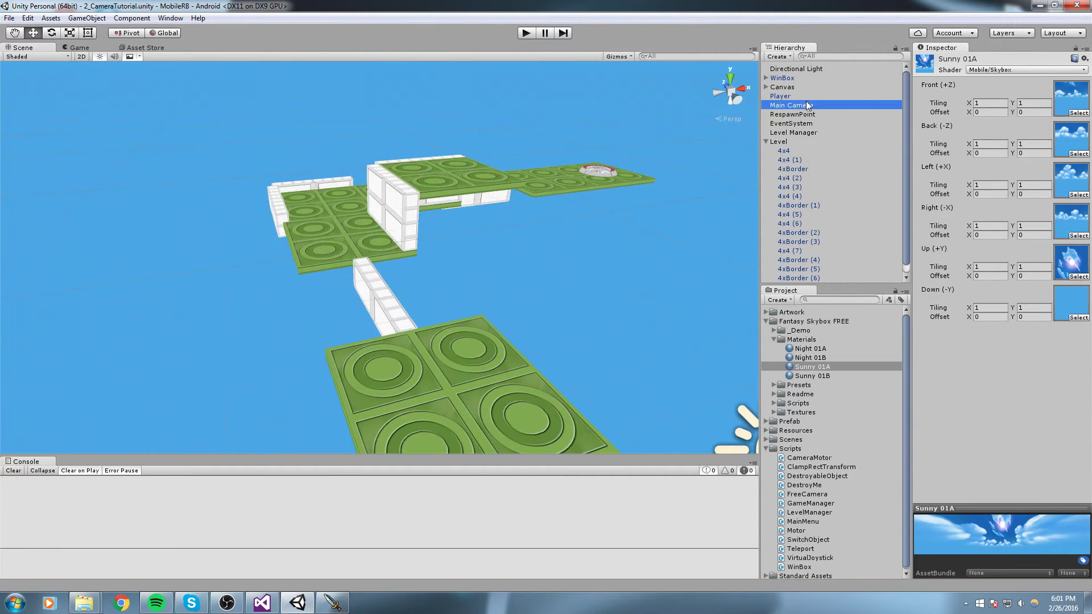
Step: Align the Main Camera with a scene view facing the outer corner, with both ends of the path in frame
double_click(808, 105)
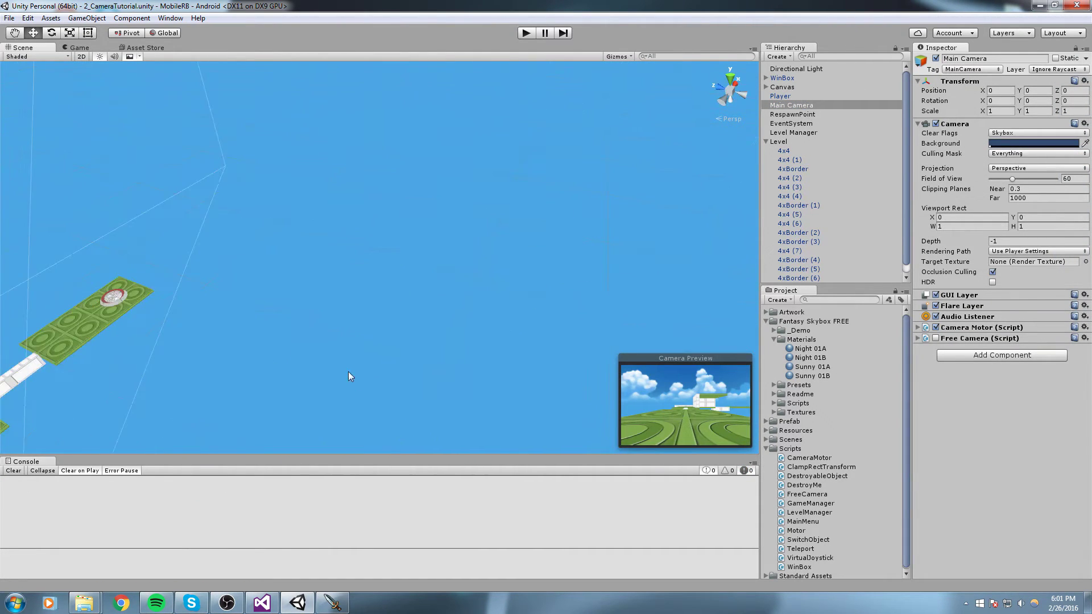
middle_click_drag(349, 375, 581, 177)
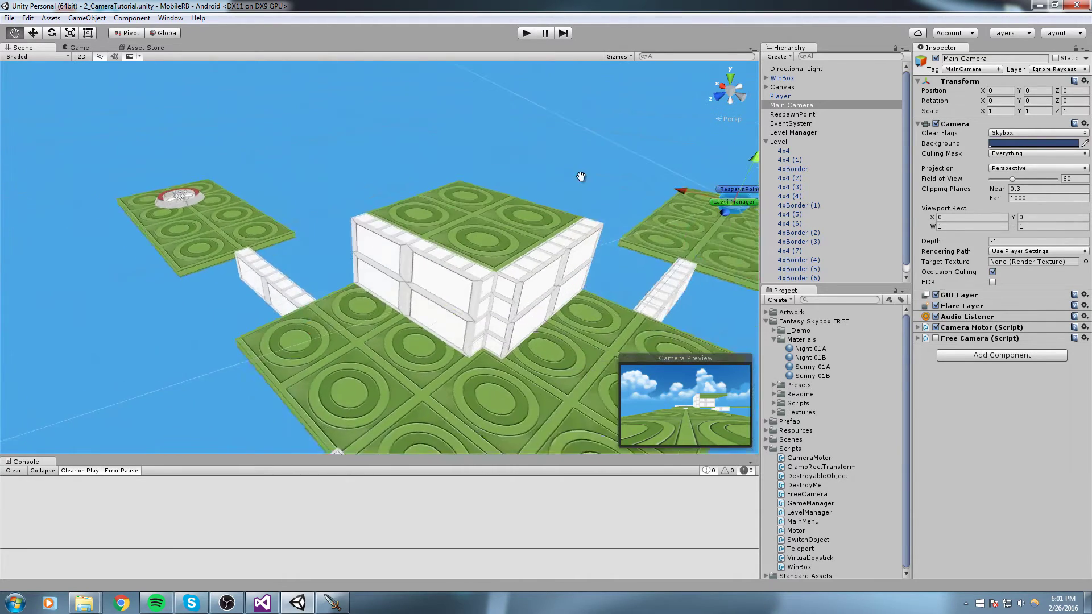
scroll(538, 128, "down", 6)
mouse_move(572, 155)
right_mouse_down()
mouse_move(561, 152)
mouse_move(565, 139)
right_mouse_up()
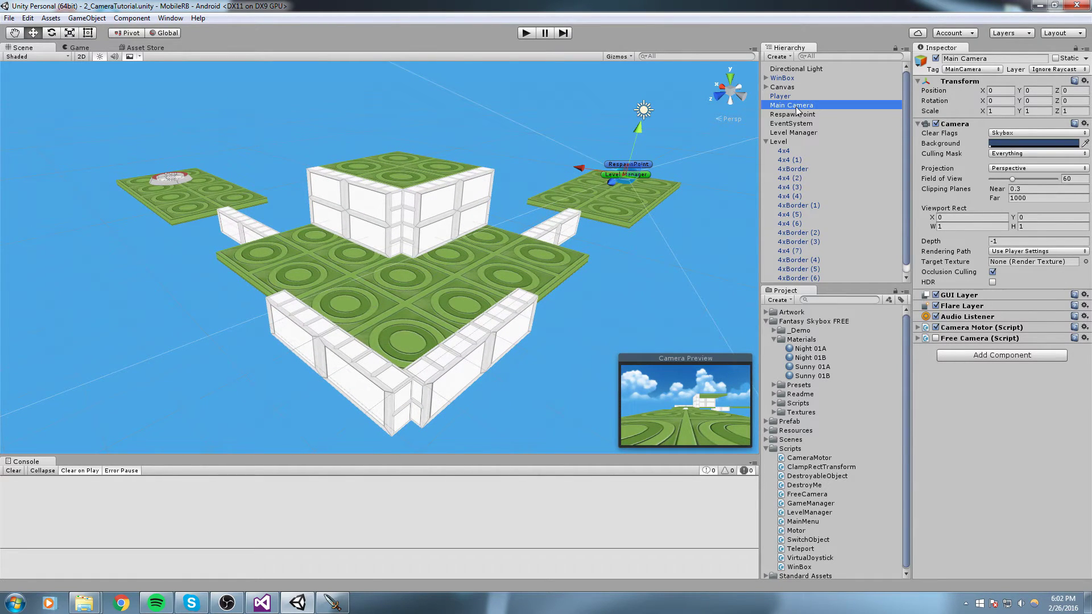
left_click(86, 19)
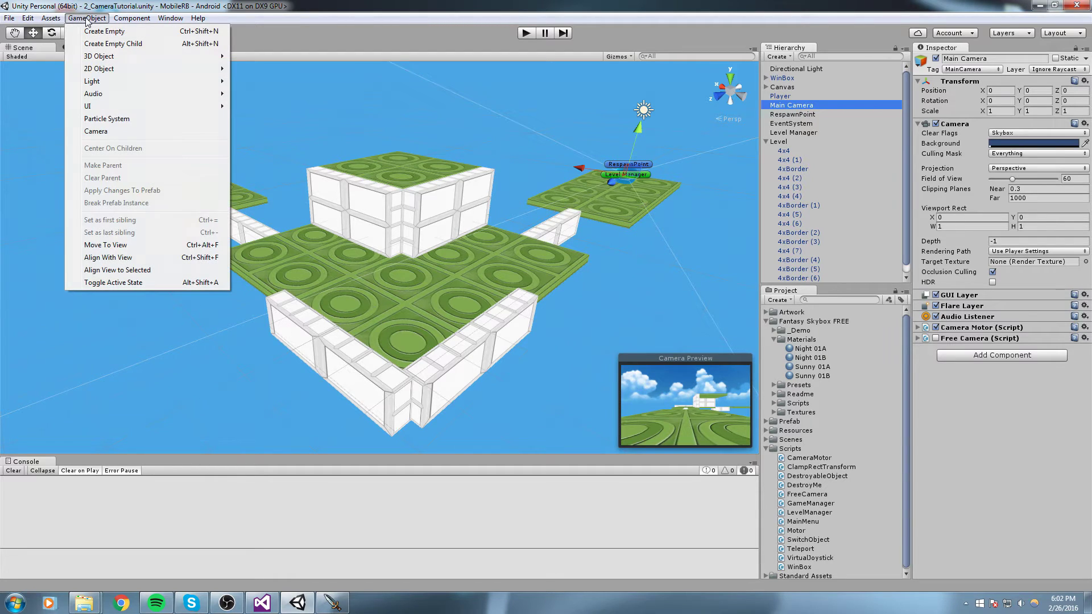
left_click(130, 258)
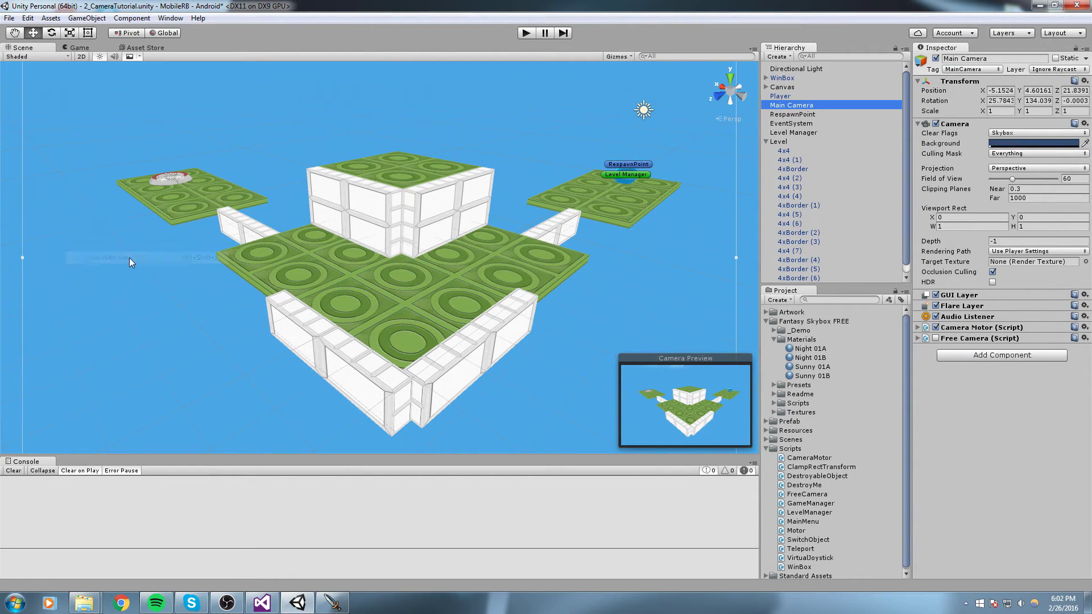
Step: Examine the Main Camera's placement relative to the level and its preview of the path
left_click(77, 19)
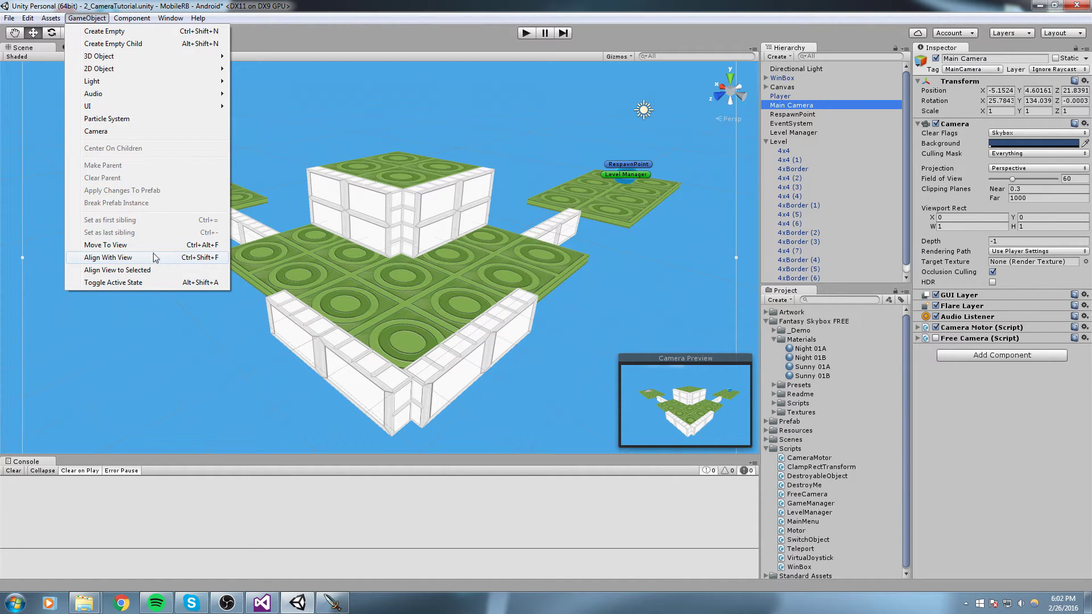
left_click(498, 354)
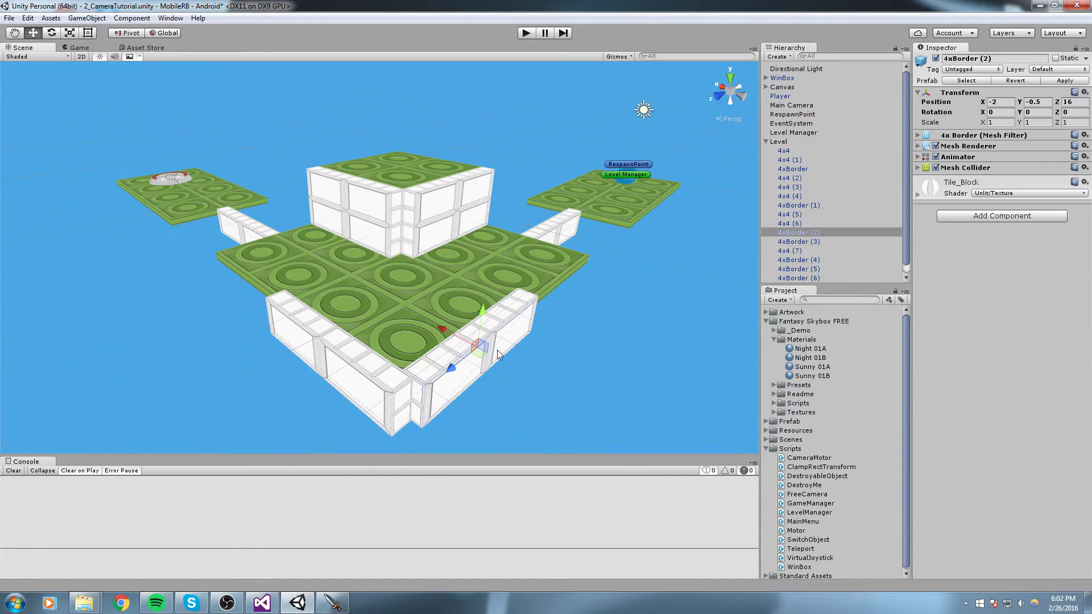
left_click_drag(731, 69, 290, 214, "alt")
left_click(274, 209)
middle_click_drag(299, 274, 281, 242)
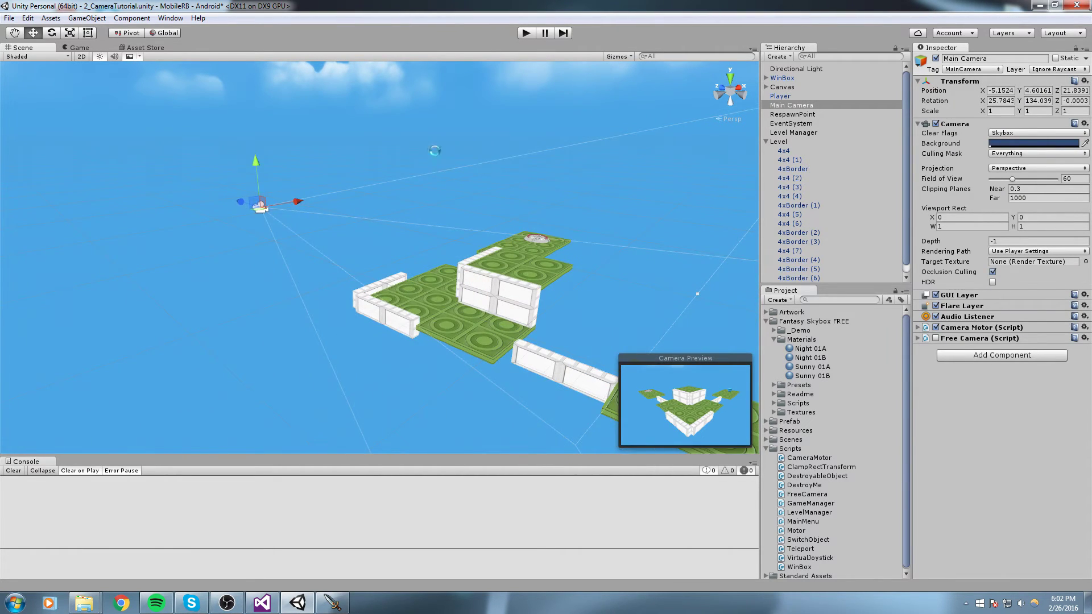
left_click(606, 102)
middle_click_drag(606, 103, 371, 212)
scroll(371, 214, "down", 3)
middle_click_drag(392, 298, 421, 222)
scroll(420, 222, "up", 2)
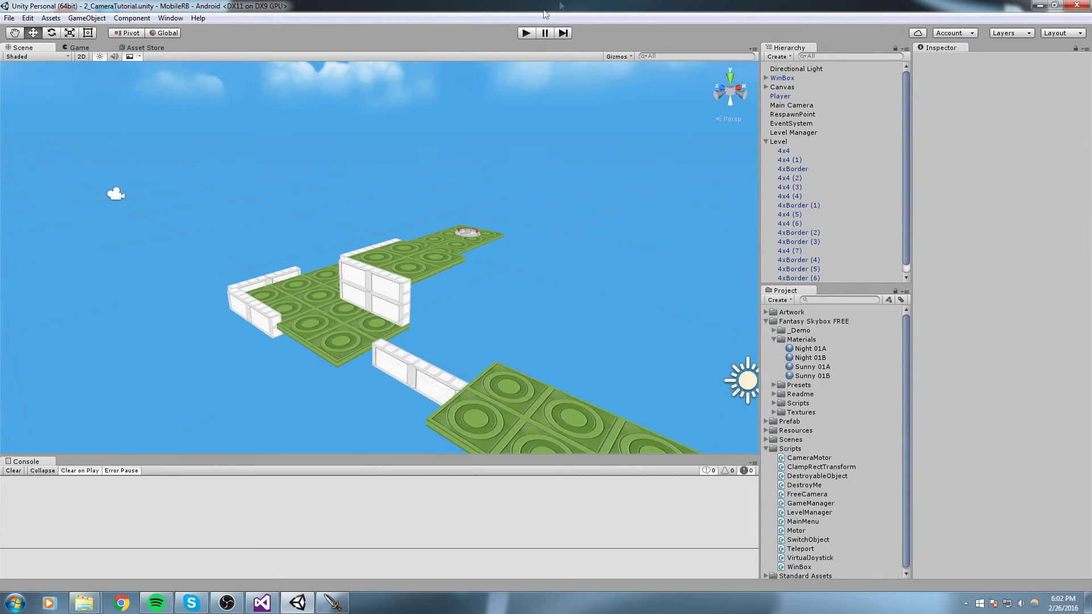
Step: Play-test the camera tutorial level by rolling the ball along the path to the WinBox, and stop play mode
left_click(526, 32)
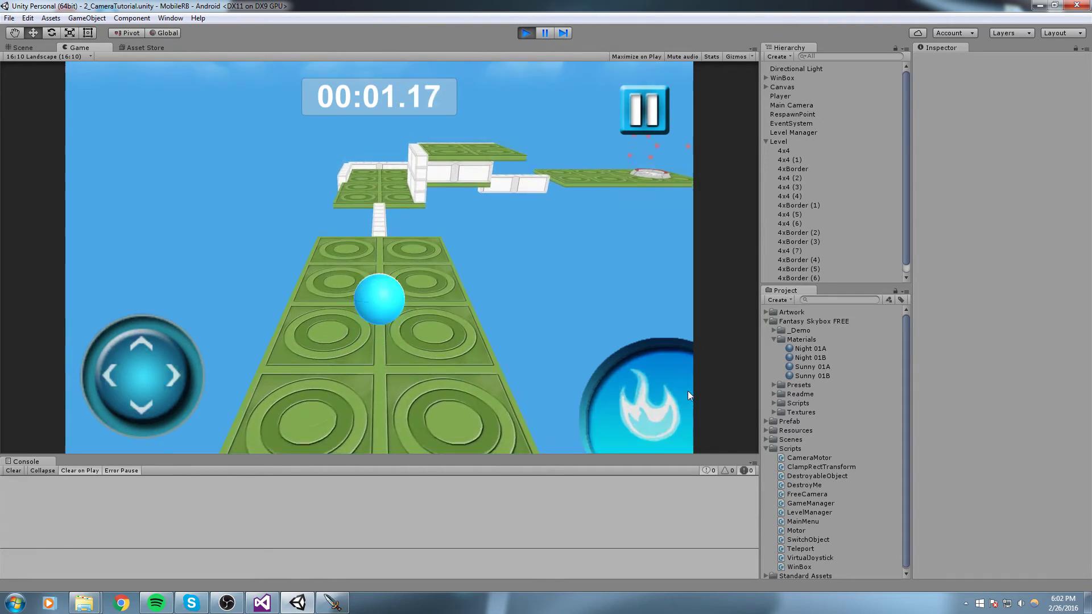
left_click(687, 393)
left_click_drag(385, 293, 555, 230)
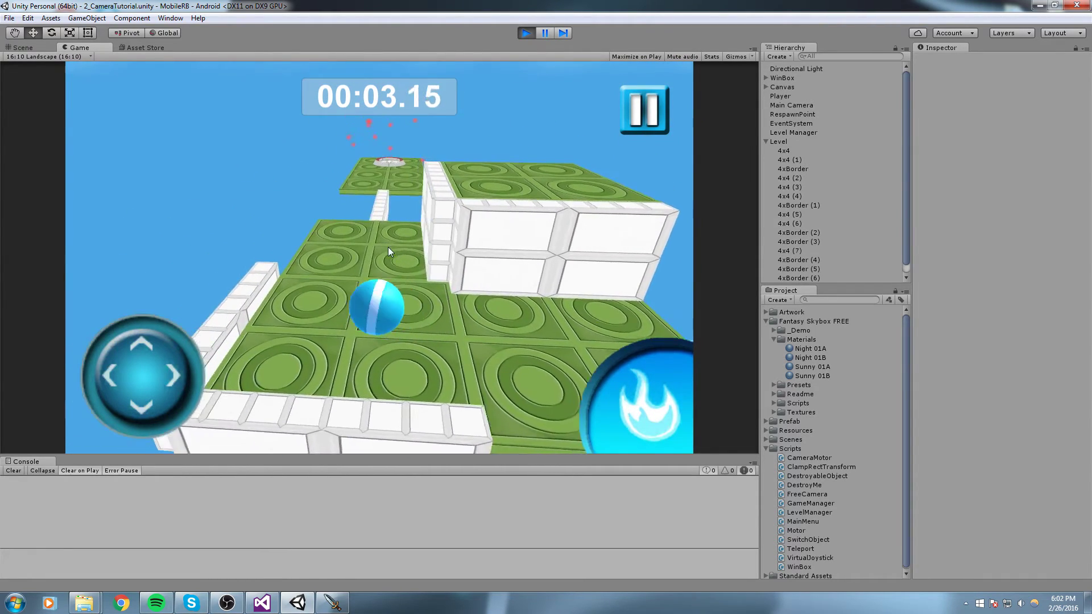
key("w")
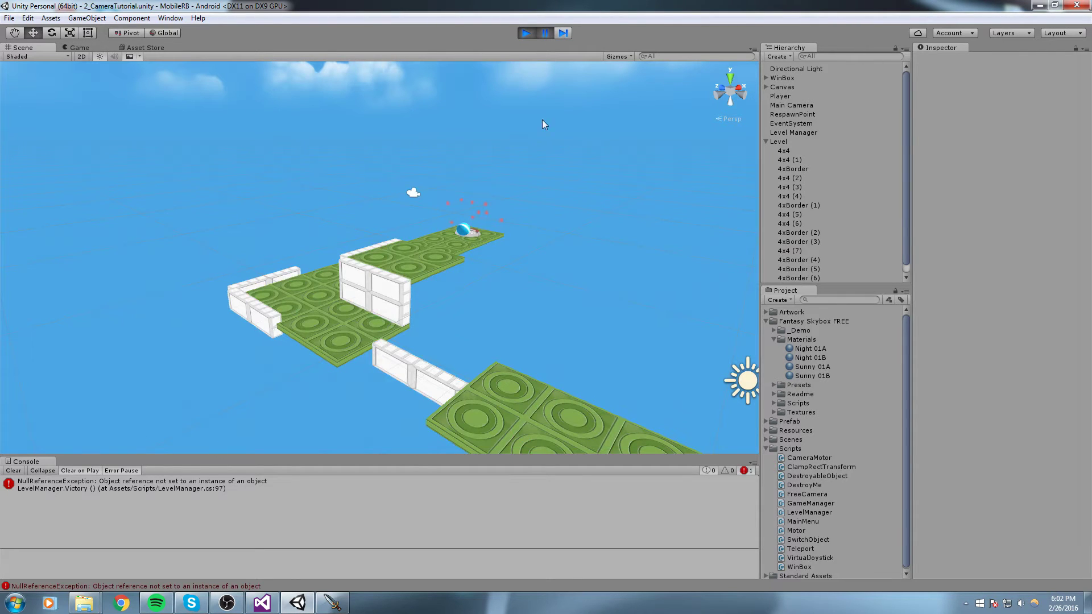
left_click(526, 33)
Step: Collapse the Fantasy Skybox FREE folder and open the MainMenu scene from the Scenes folder
middle_click_drag(608, 157, 545, 167)
left_click(837, 376)
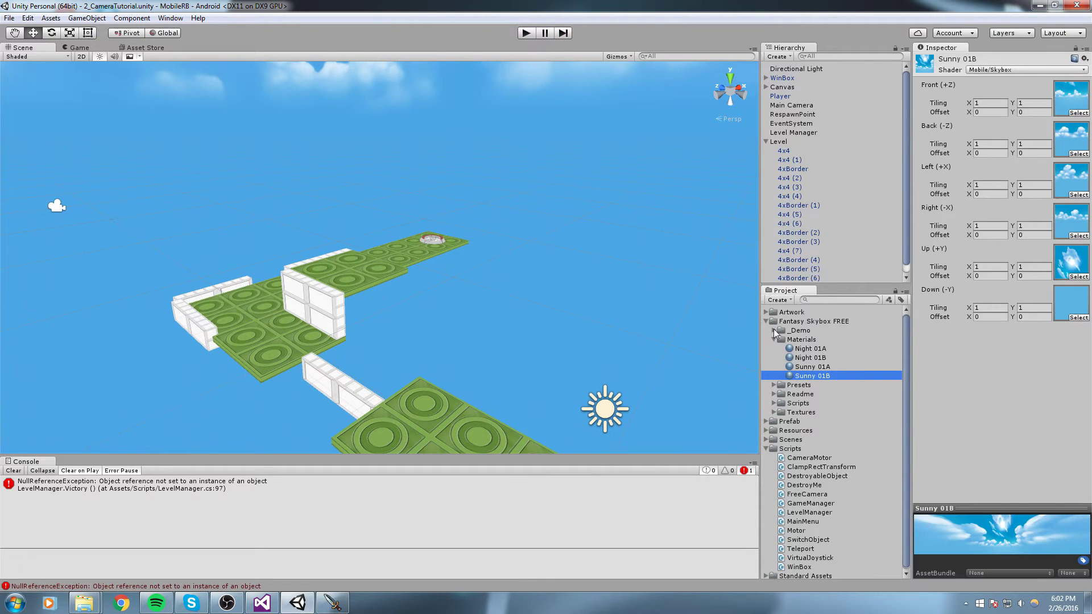
left_click(774, 340)
left_click(767, 321)
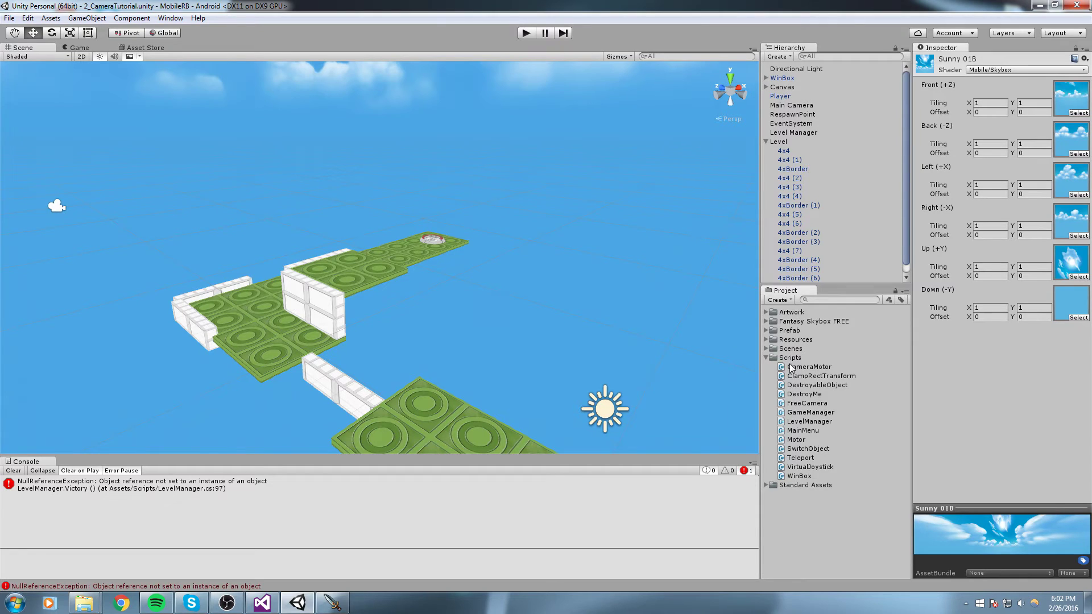
left_click(766, 357)
left_click(788, 349)
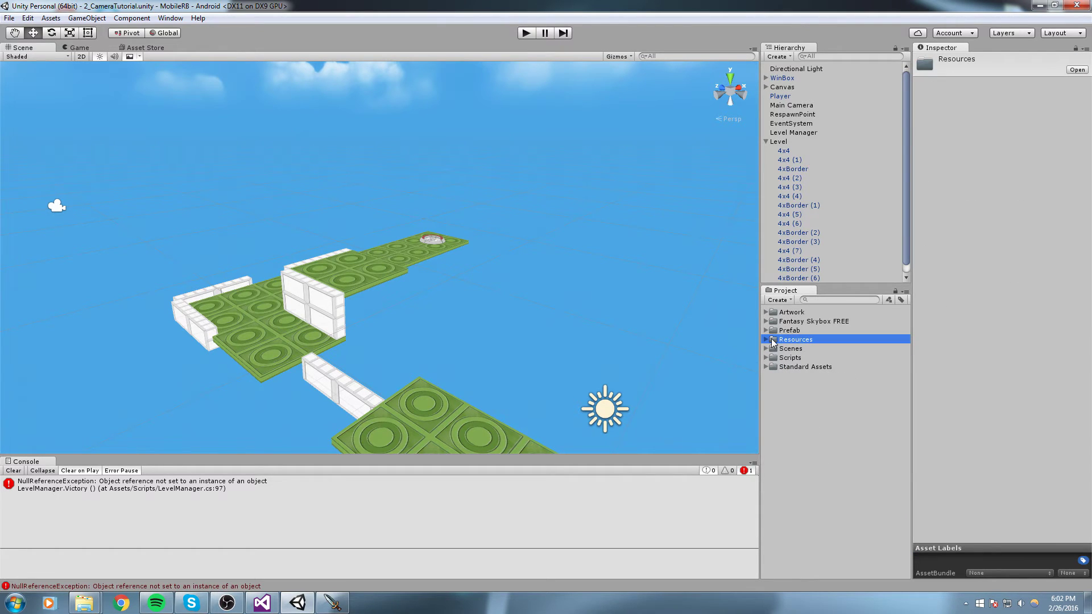
left_click(766, 358)
left_click(774, 366)
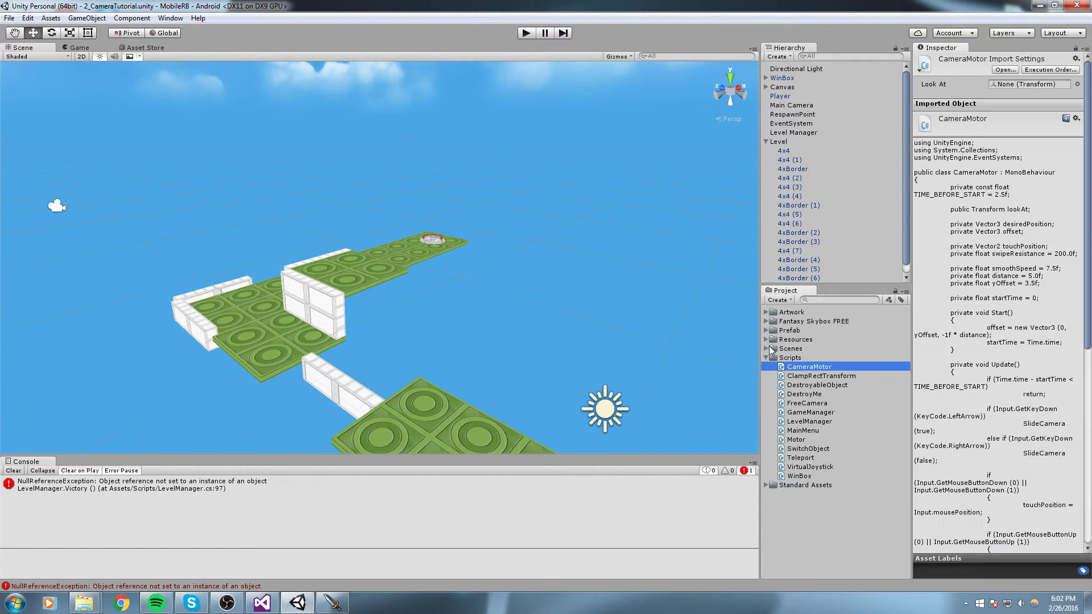
left_click(767, 349)
double_click(802, 385)
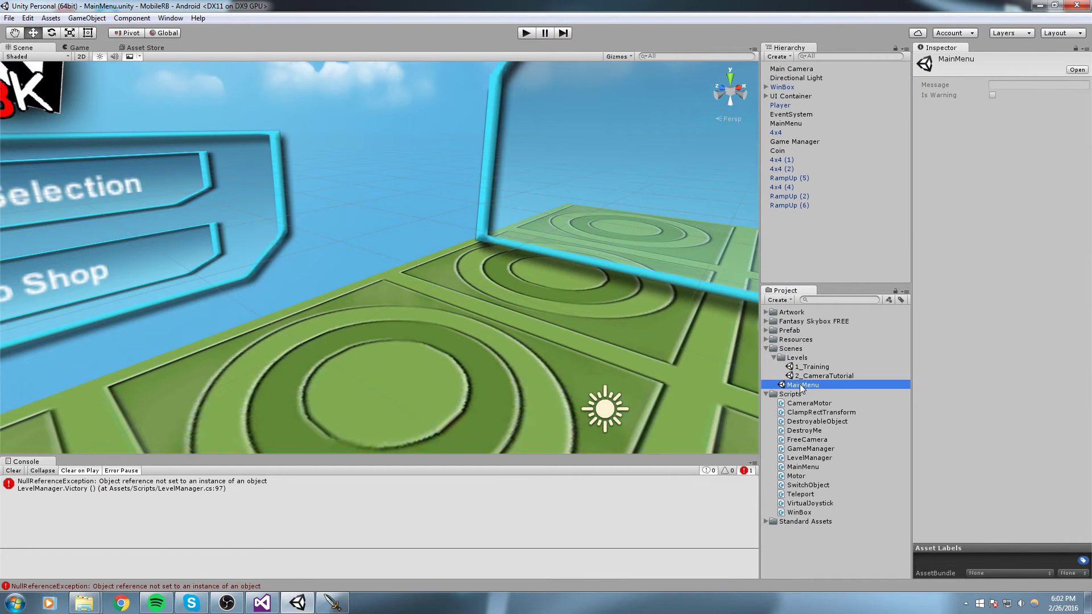
Step: Run the main menu, try to launch the second level from Level Selection, and stop play mode
scroll(506, 290, "down", 4)
left_click(525, 33)
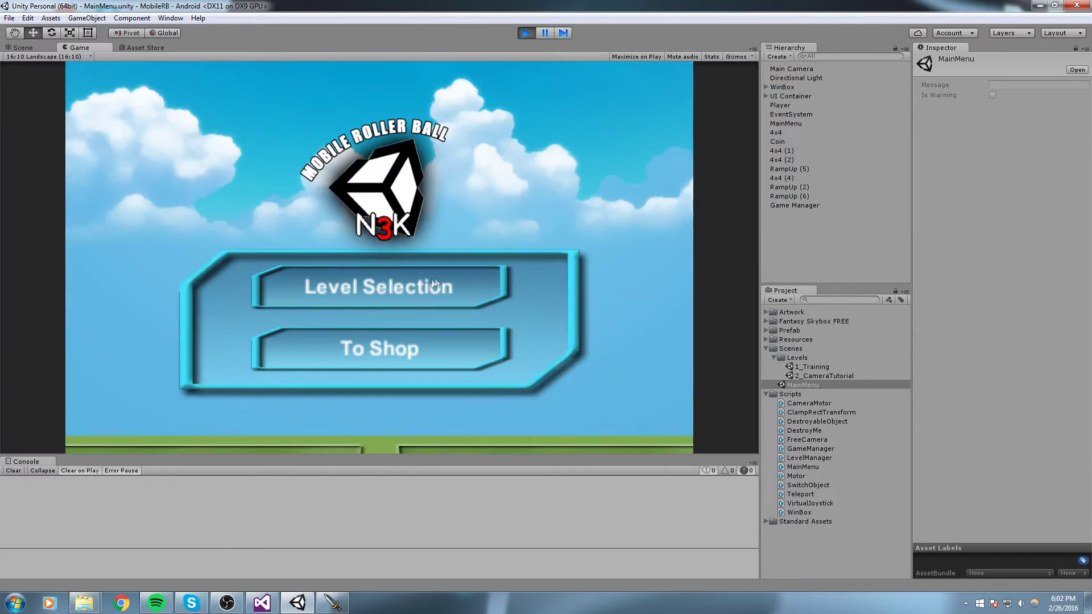
left_click(319, 292)
left_click(496, 236)
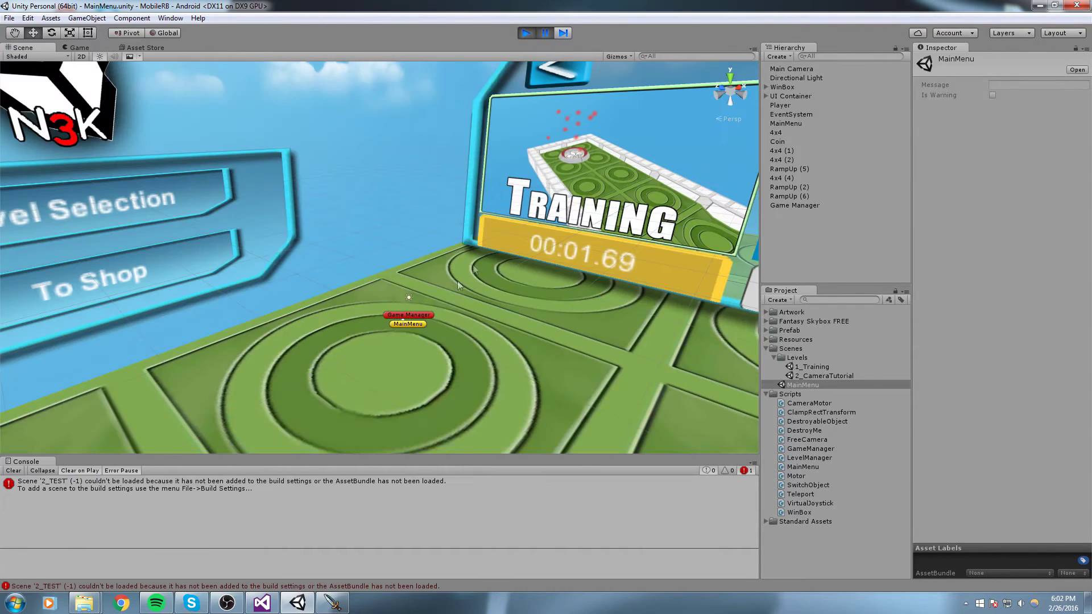
key("ctrl+p")
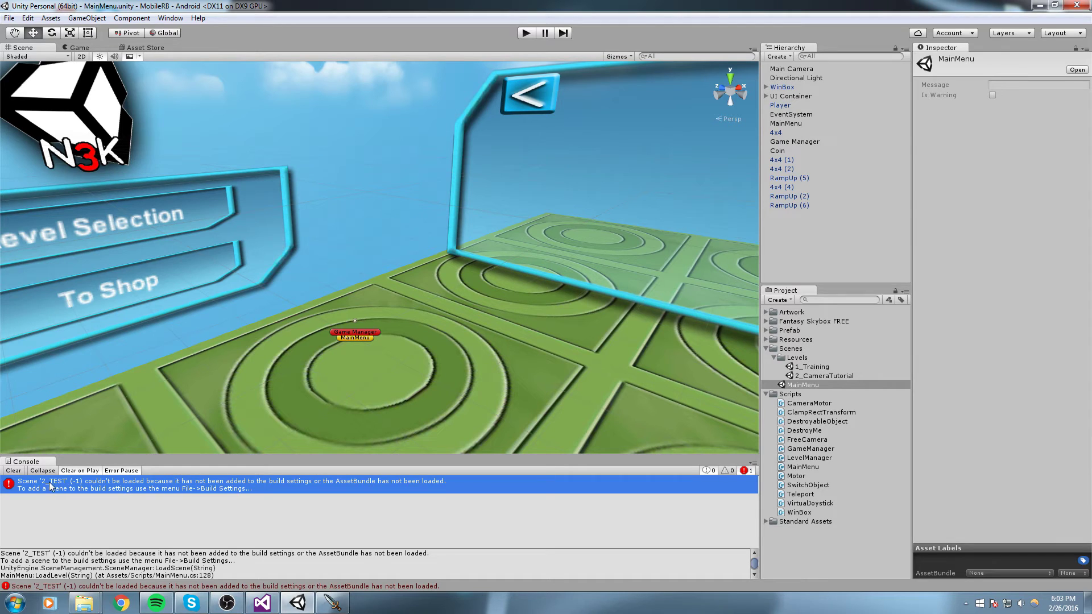
Step: Inspect the import settings of the 2_TEST thumbnail in the Resources Levels folder
middle_click_drag(347, 238, 310, 255)
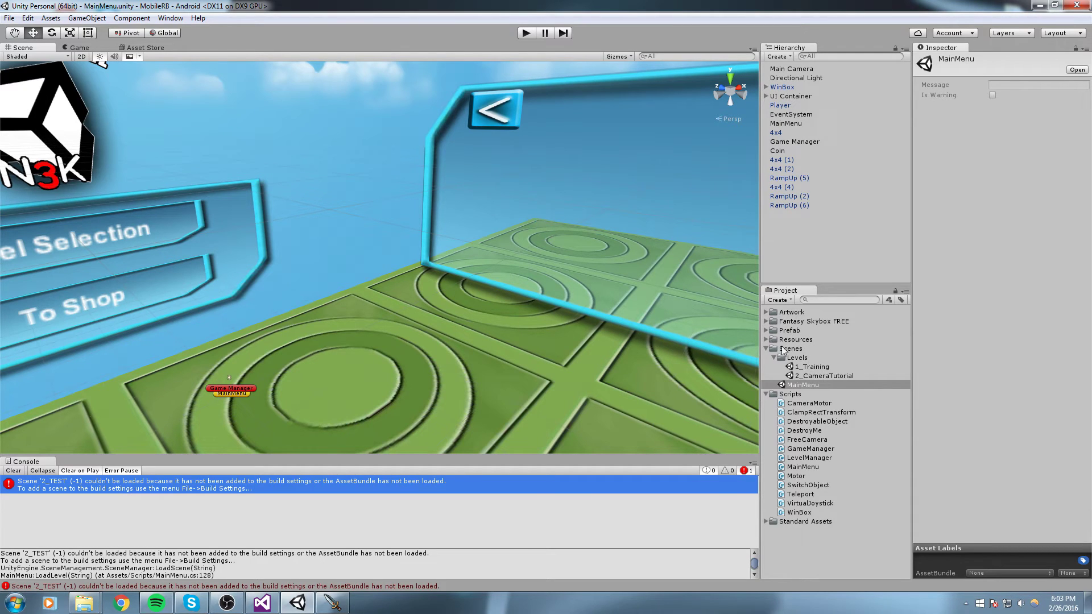
left_click(766, 340)
left_click(774, 349)
left_click(807, 367)
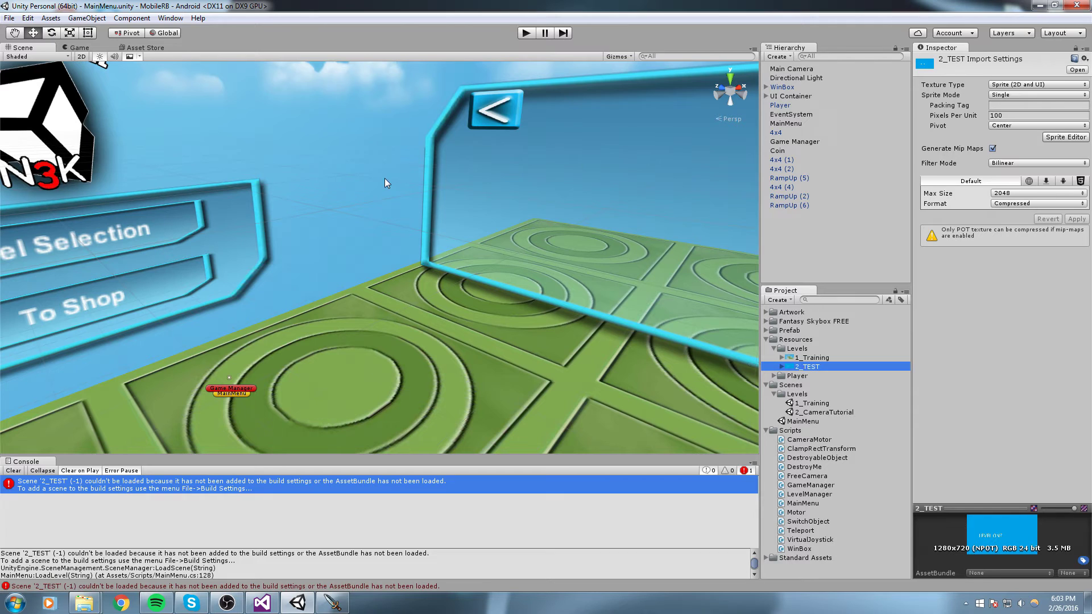
left_click(462, 97)
Step: Open the 2_CameraTutorial scene from the Levels folder and run it in play mode
left_click(823, 414)
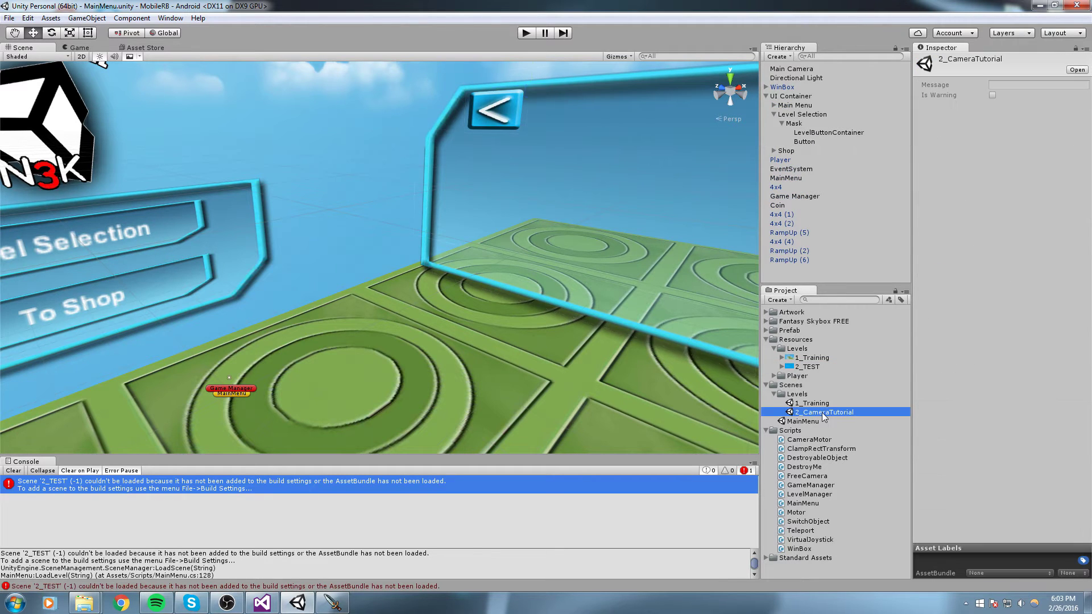
double_click(823, 414)
right_click_drag(387, 283, 495, 326)
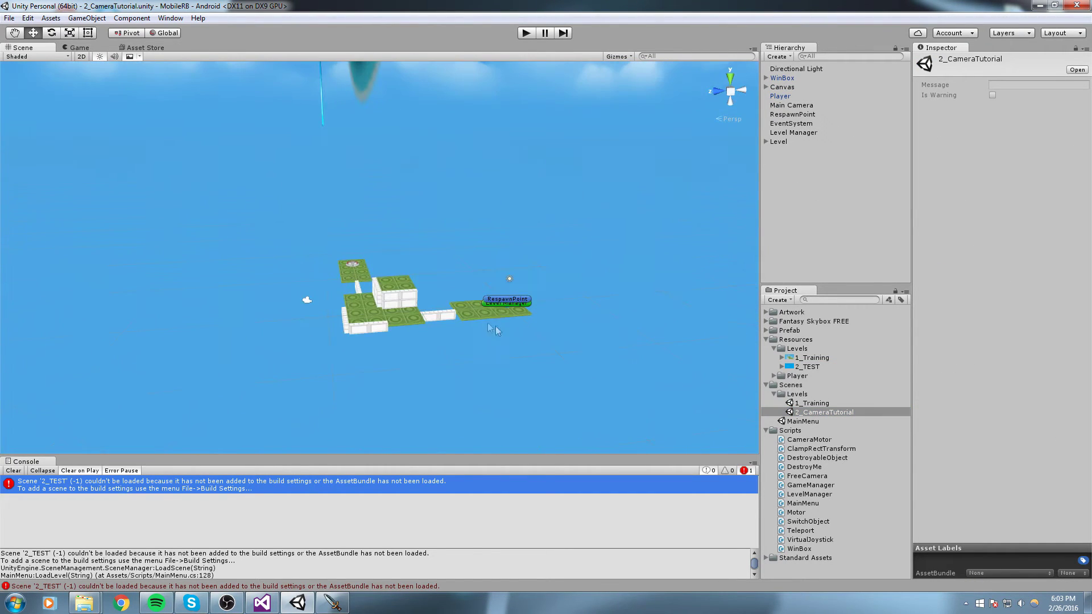
left_click(525, 33)
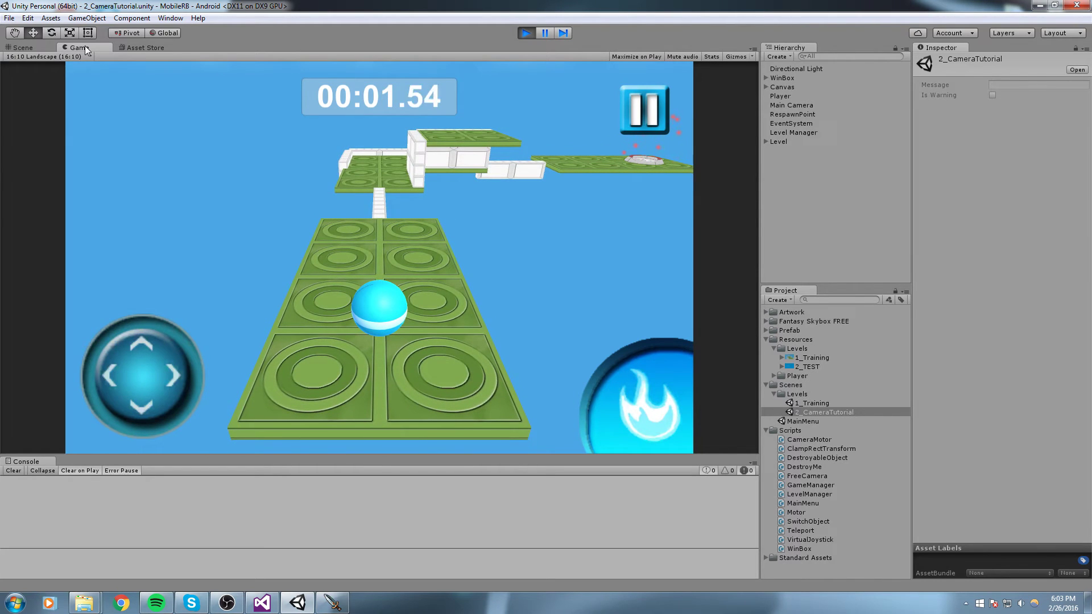
Step: Undock the Game view into a floating window and disable the Canvas to hide the game's interface
left_click_drag(86, 50, 221, 179)
left_click_drag(432, 2, 630, 135)
left_click(552, 87)
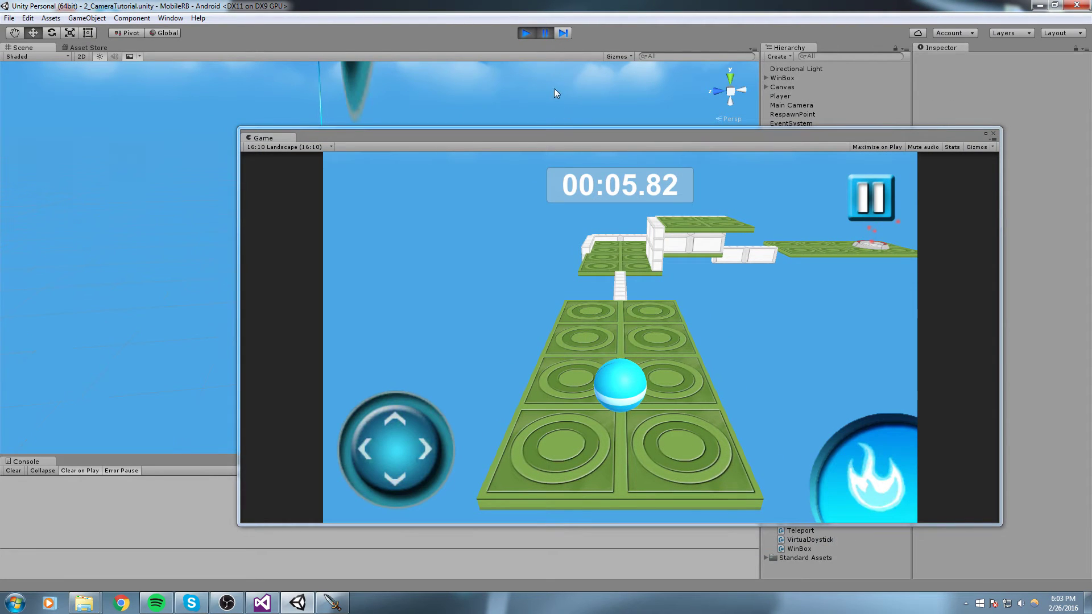
left_click(798, 86)
left_click(936, 58)
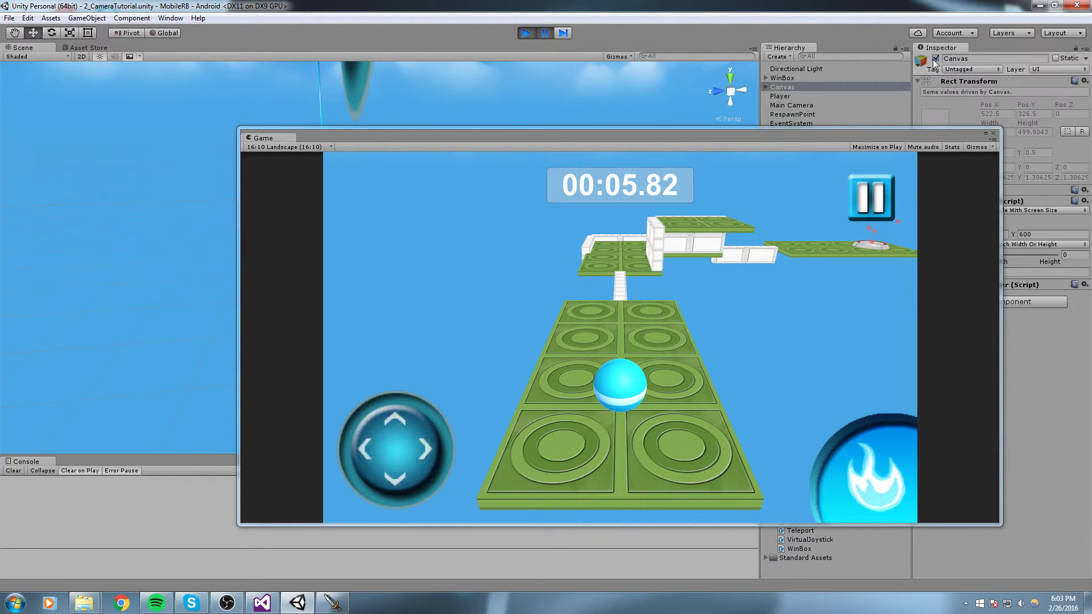
left_click(599, 225)
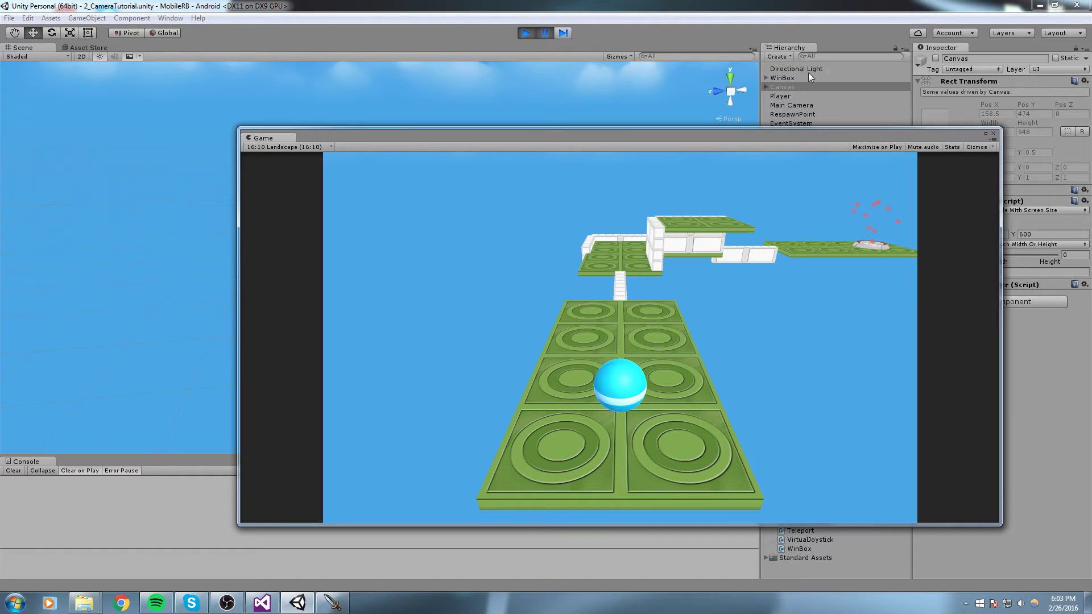
Step: Move the floating Game window out of the way of the Scene view and clear the object selection
left_click(792, 105)
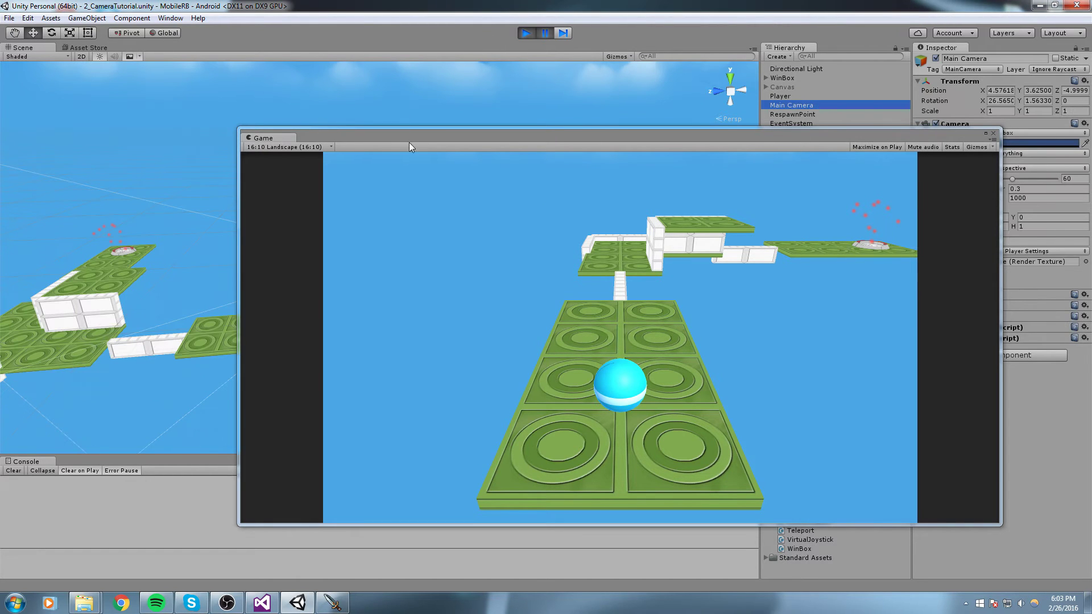
left_click_drag(271, 139, 375, 139)
left_click(139, 111)
middle_click_drag(139, 111, 177, 110)
left_click_drag(722, 142, 1091, 146)
Step: Frame a low scene view across the corner platform, with the tall white walls in front and the WinBox in the distance
middle_click_drag(407, 221, 472, 222)
right_click_drag(473, 222, 473, 241)
scroll(474, 250, "up", 5)
left_click_drag(301, 278, 446, 222, "alt")
right_click_drag(446, 219, 376, 191)
middle_click_drag(376, 191, 400, 195)
scroll(401, 195, "down", 2)
left_click_drag(401, 195, 432, 198, "alt")
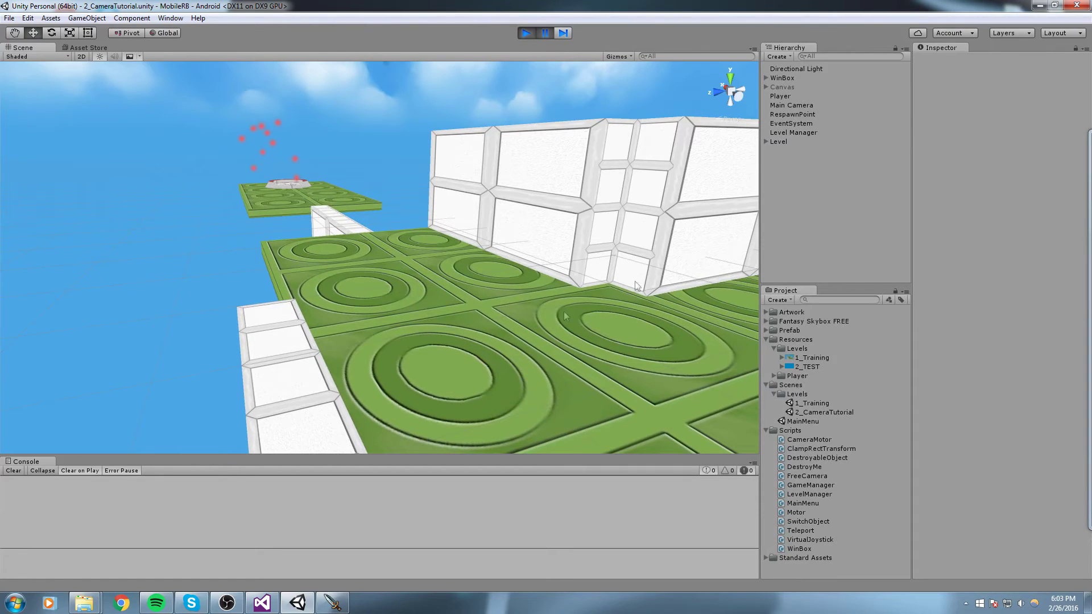
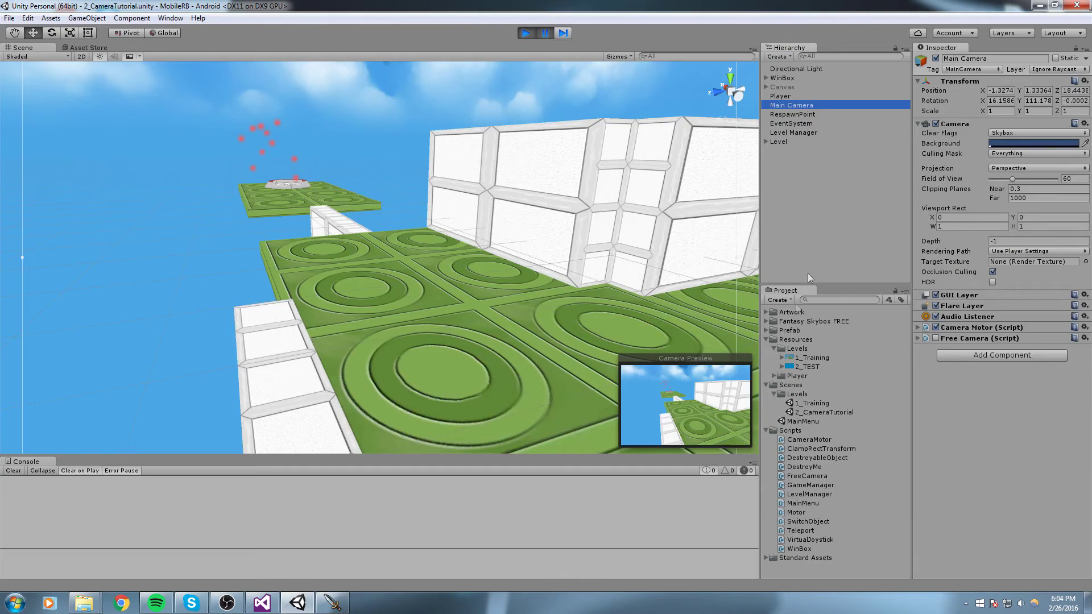
Step: Show the Resources folder in the file explorer, go up to the MobileRB folder and open ThumbnailBase in Photoshop
left_click(797, 341)
right_click(797, 342)
left_click(858, 363)
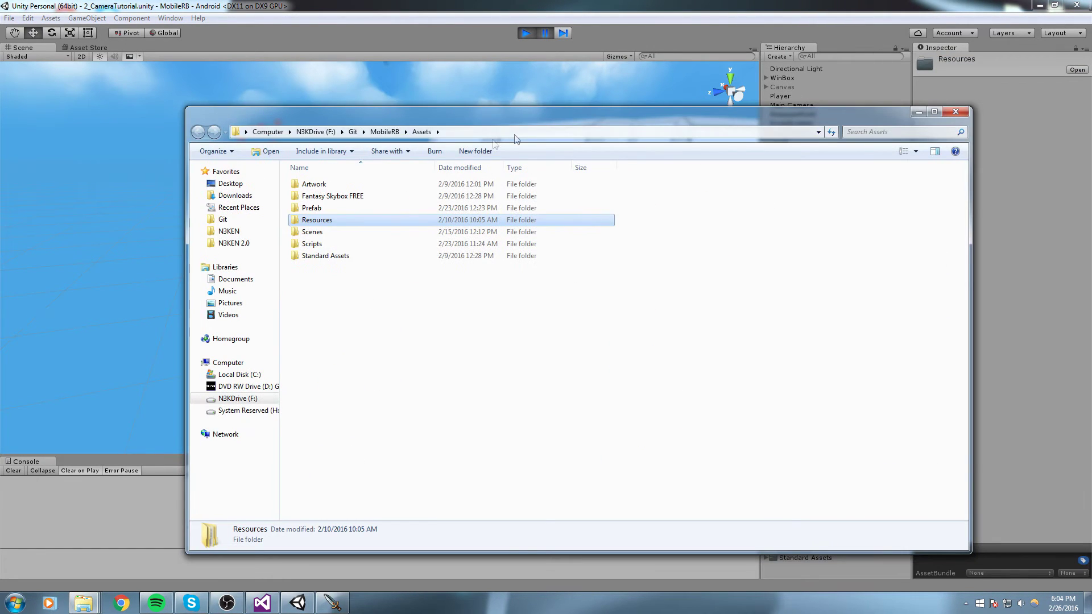
left_click(384, 132)
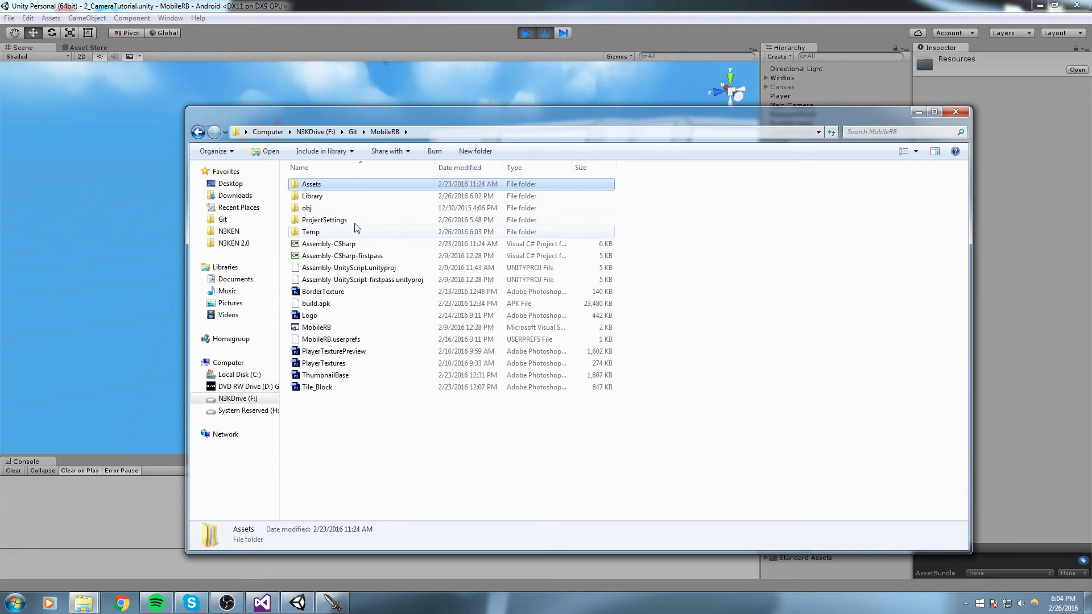
left_click(317, 386)
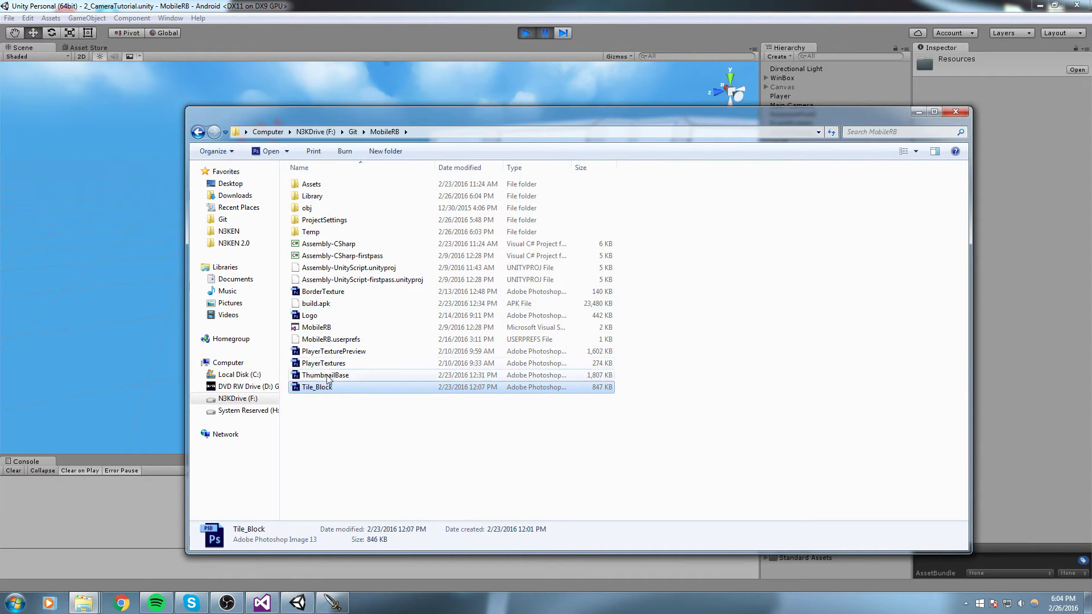
double_click(345, 377)
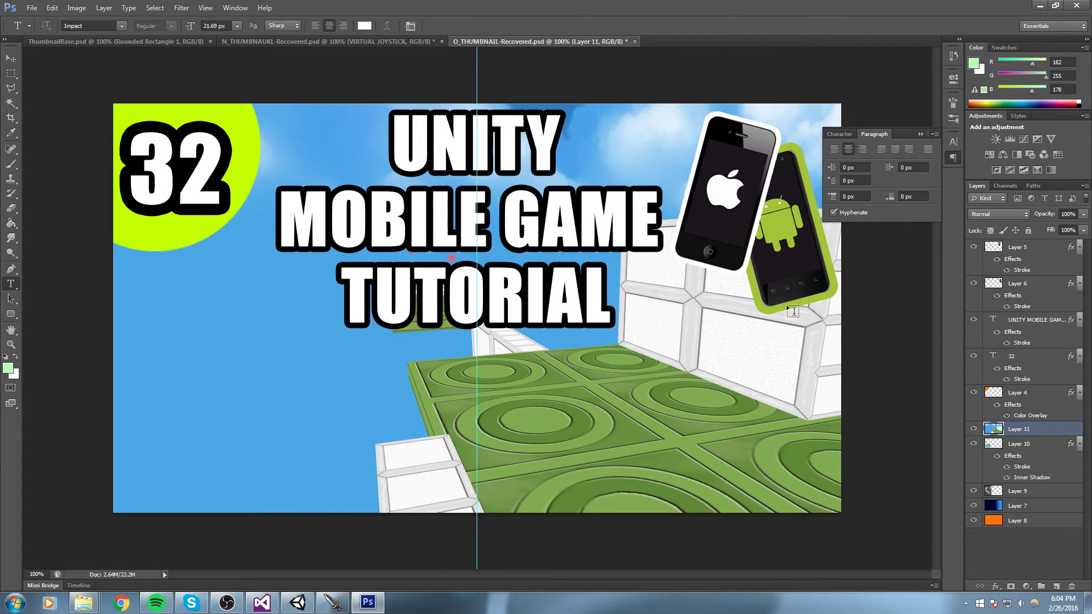
Step: Switch to the ThumbnailBase.psd document and paste the level screenshot above the Training text layer
left_click(1015, 443)
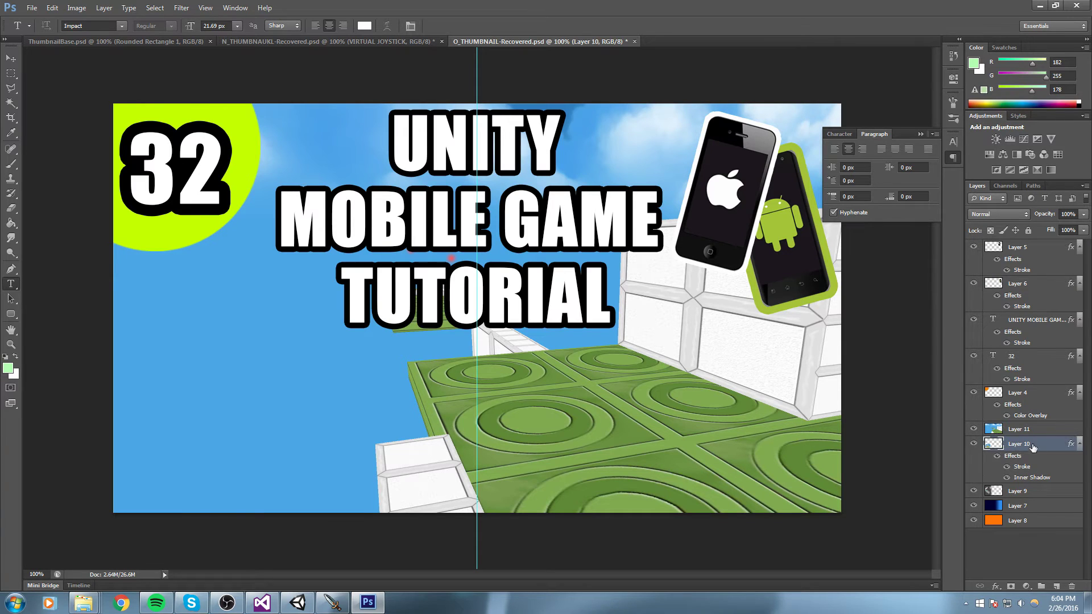
left_click(319, 42)
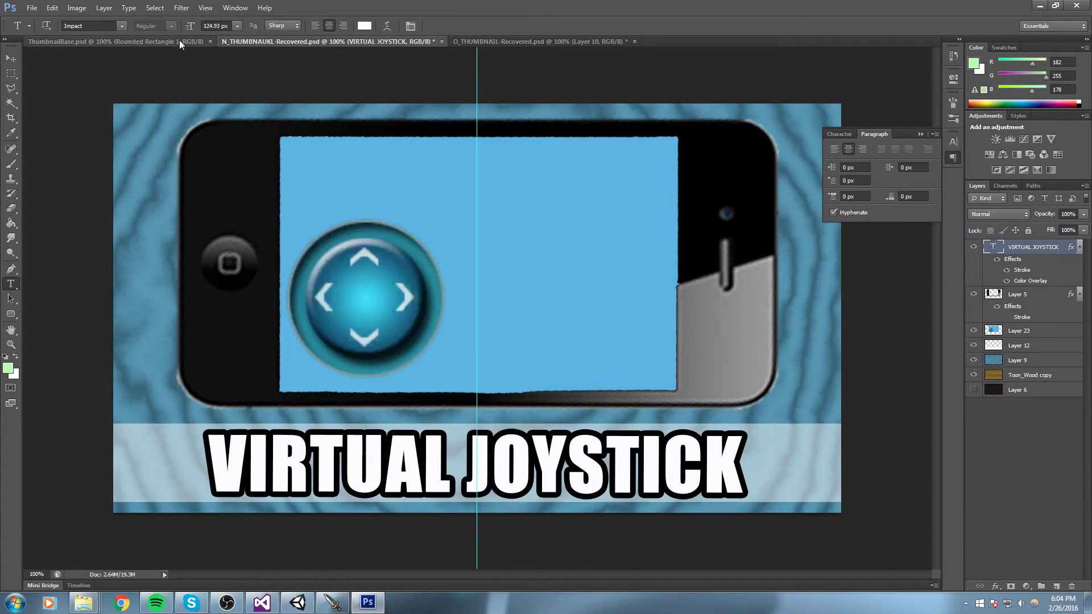
left_click(95, 42)
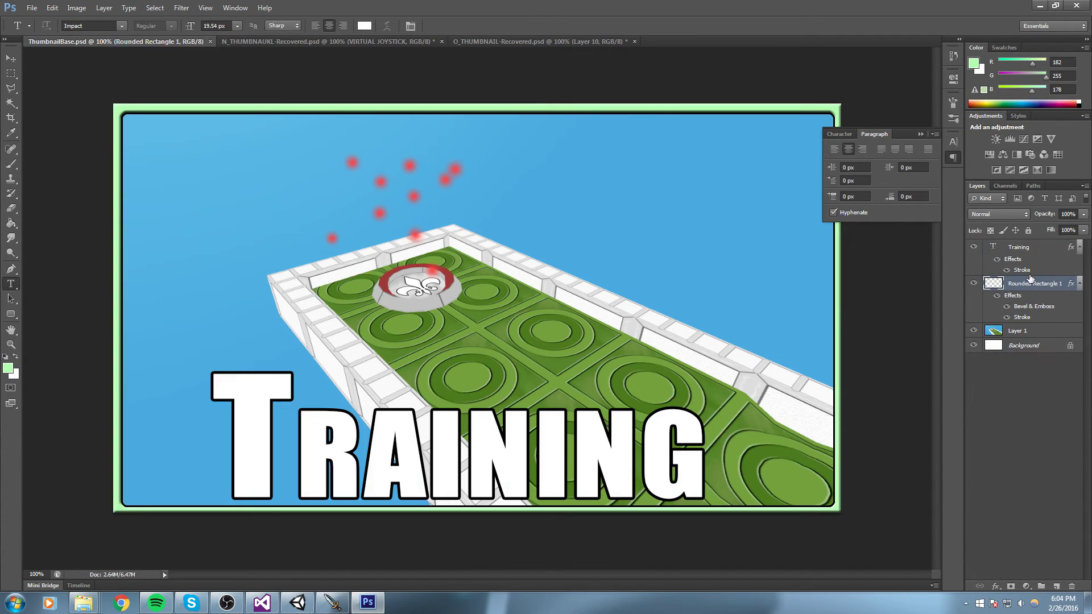
left_click(1046, 247)
key("ctrl+v")
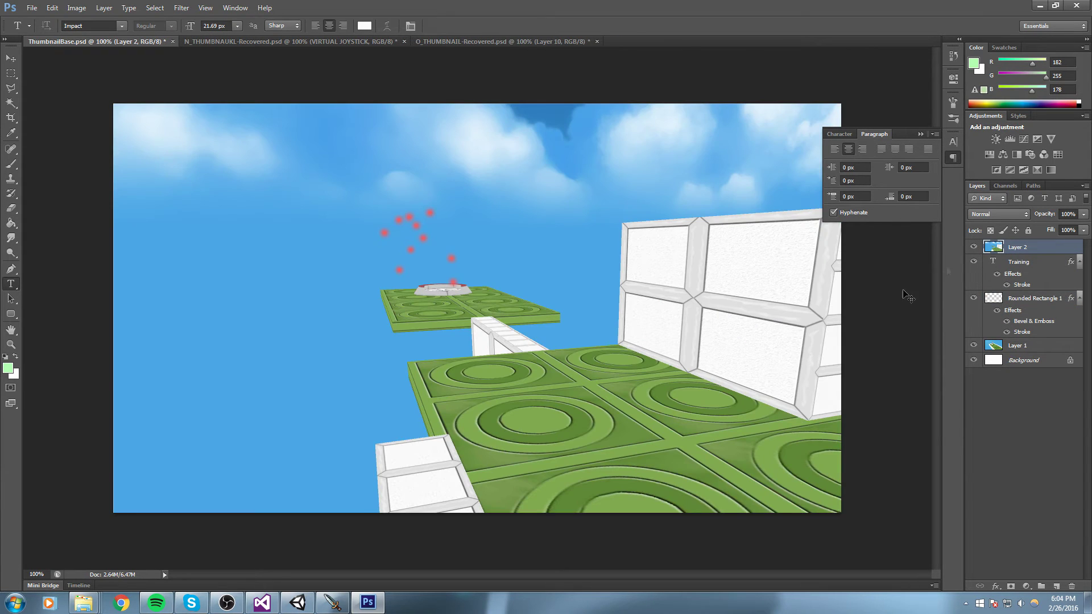
Step: Move the pasted screenshot layer below Layer 1, and delete Layer 1 with the old training level image
left_click_drag(1020, 248, 1047, 350)
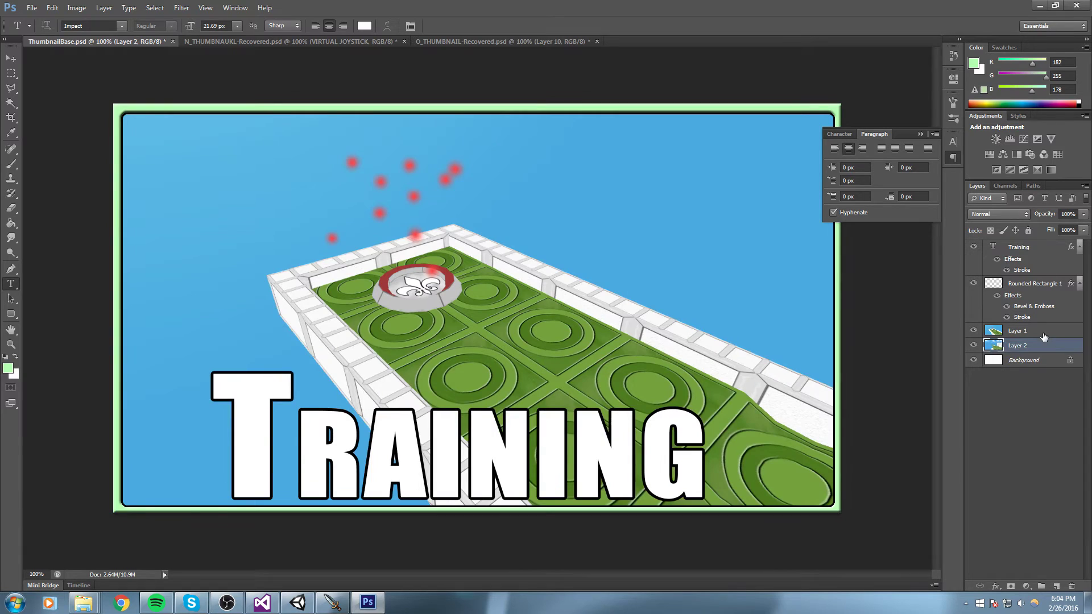
left_click(1044, 336)
key("Delete")
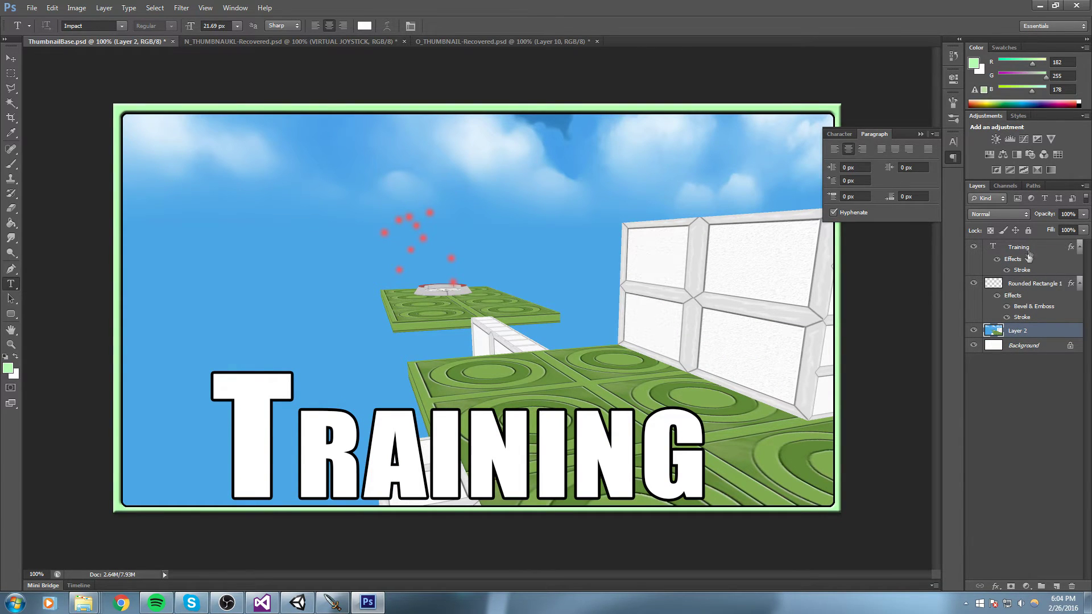
Step: Replace the Training title text with "Camera" and apply the edit
left_click(1031, 263)
left_click(421, 471)
key("ctrl+a")
type("XC")
key("BackSpace")
key("BackSpace")
type("C")
key("BackSpace")
type("cA")
key("BackSpace")
key("BackSpace")
type("C")
key("BackSpace")
type("ca")
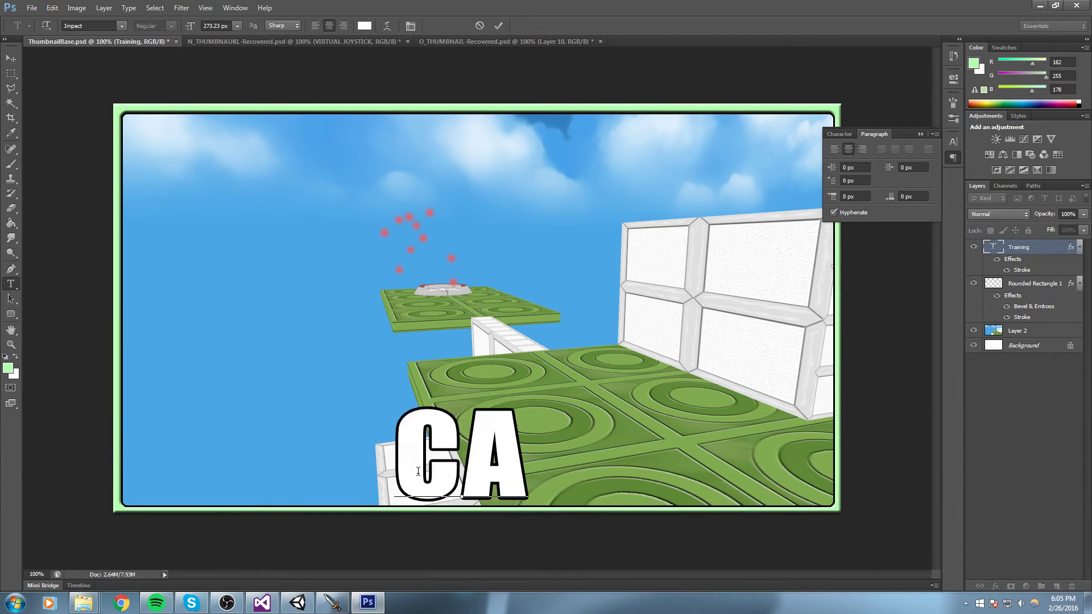
key("BackSpace")
key("BackSpace")
type("Ca")
key("BackSpace")
type("Camera")
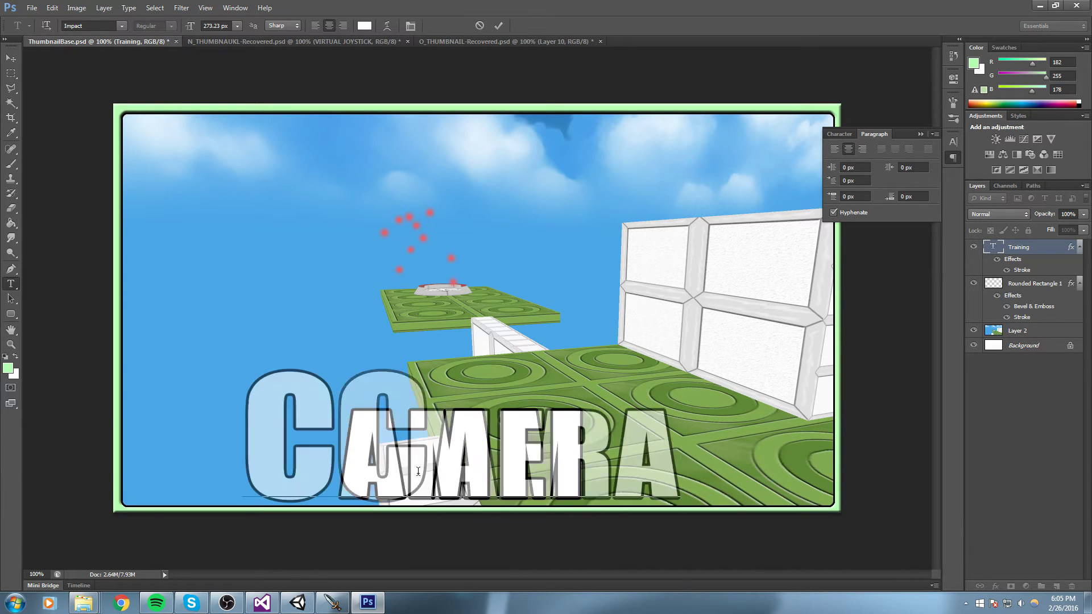
left_click(499, 26)
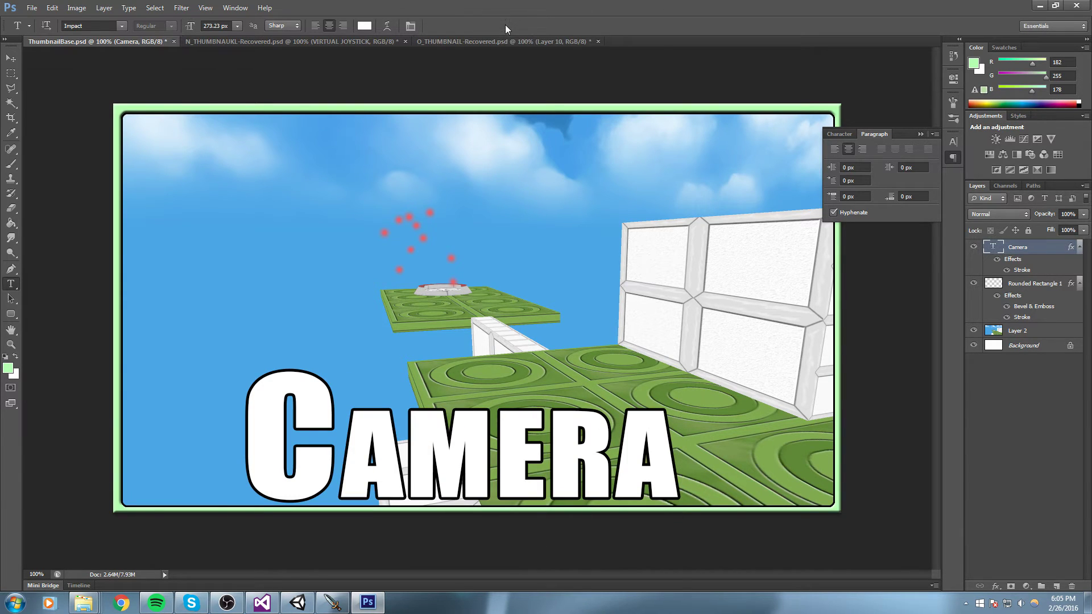
Step: Start saving a copy of the Camera thumbnail and browse to the Levels folder inside the project's Resources folder
left_click(31, 8)
left_click(67, 145)
double_click(393, 255)
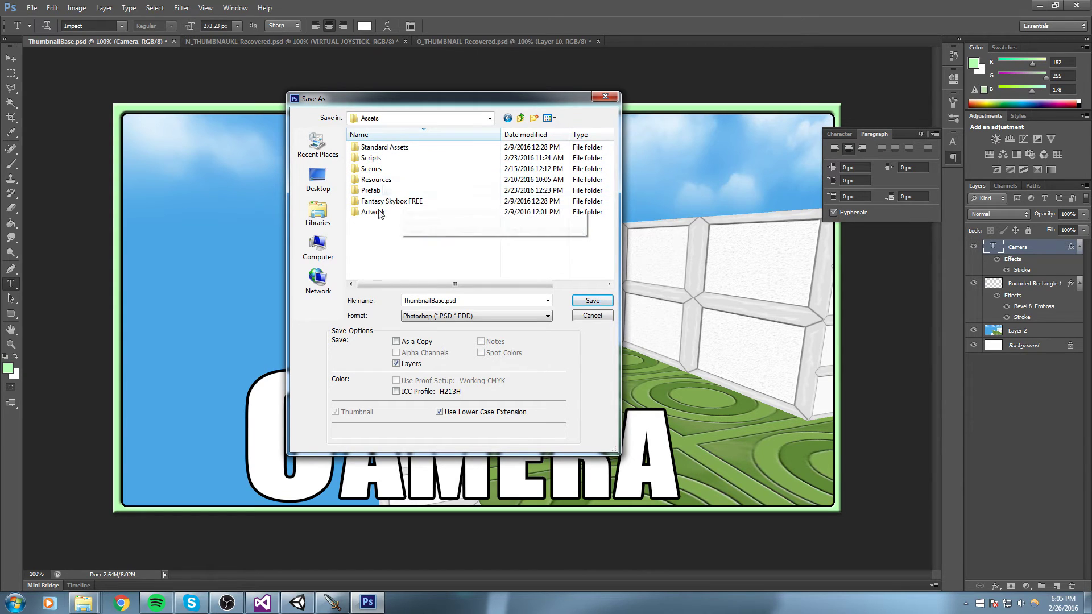
double_click(379, 214)
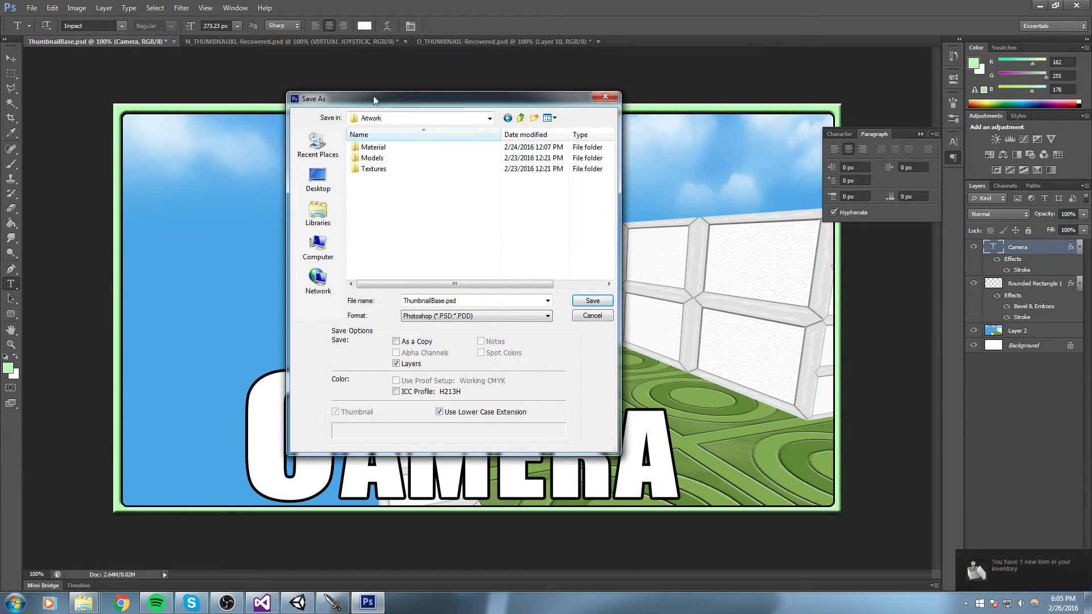
key("BackSpace")
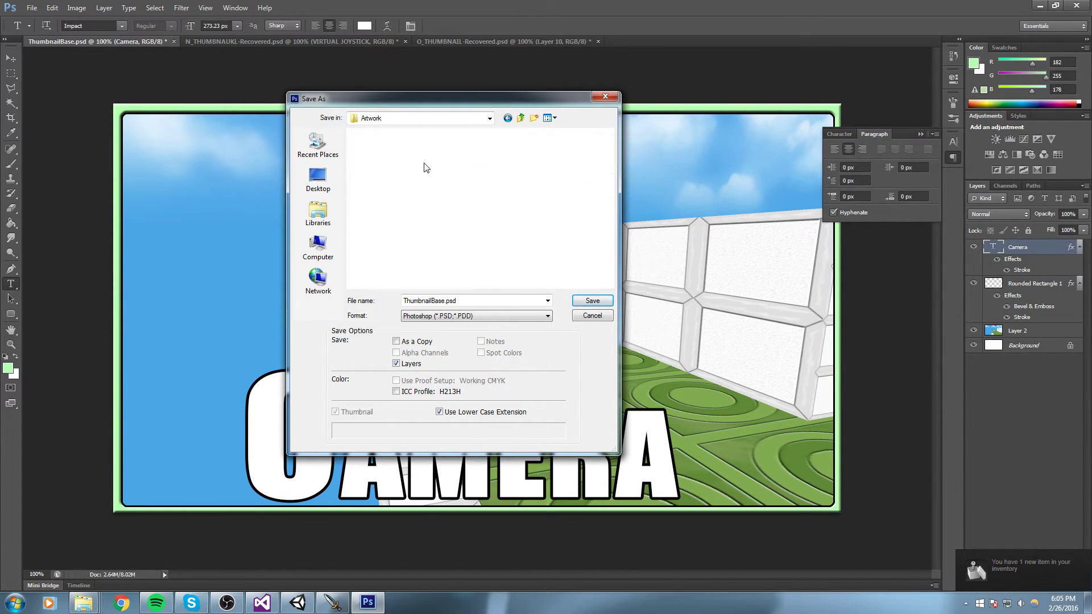
double_click(393, 181)
double_click(390, 149)
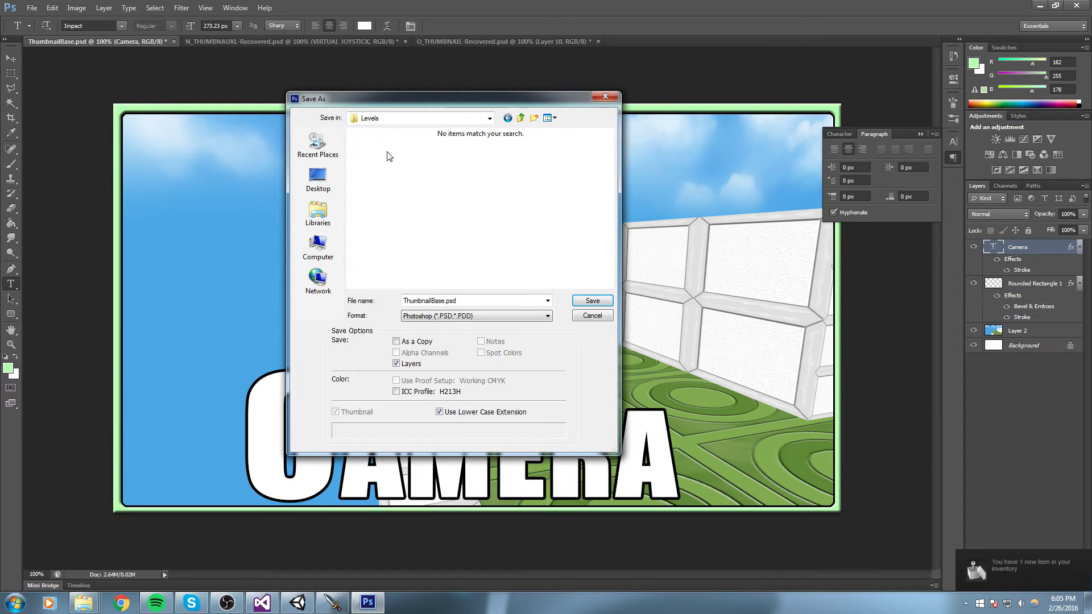
Step: Save the thumbnail in the Levels folder as a PNG named 2_CameraTutorial with the default PNG options
left_click(477, 315)
left_click(450, 443)
left_click(437, 168)
key("Tab")
type("2_Ca")
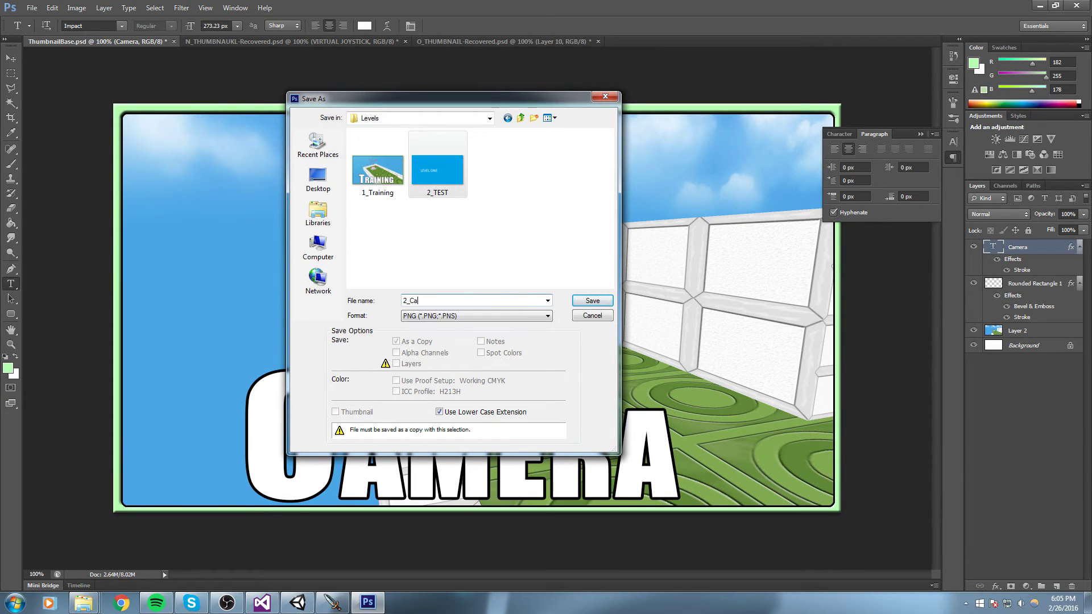
type("meraTra")
key("Return")
key("Return")
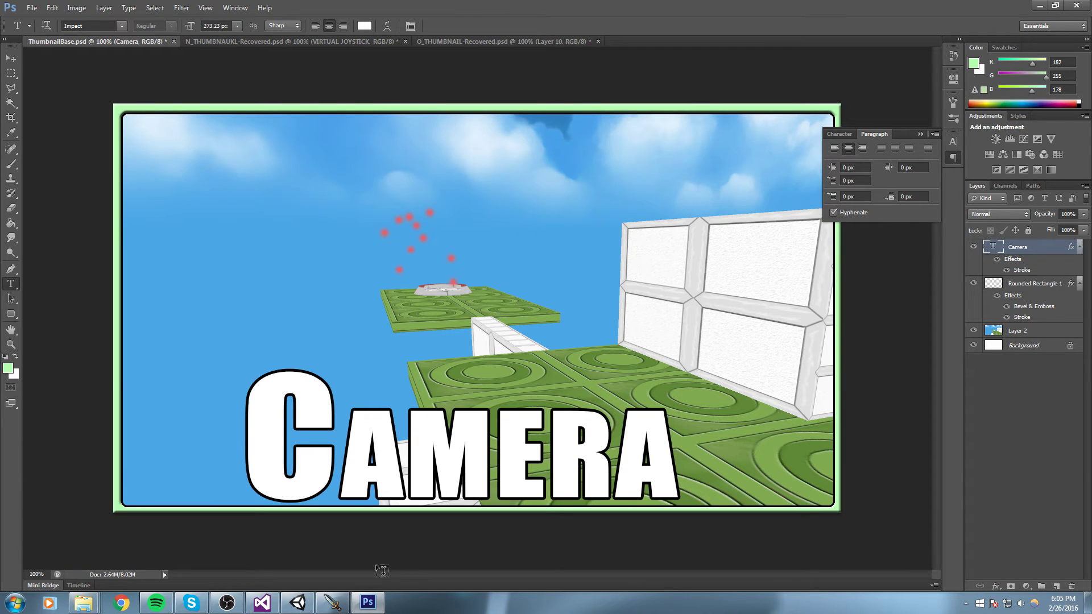
Step: Switch to Unity, select the 2_CameraTutorial image in Resources/Levels and exit play mode
left_click(310, 605)
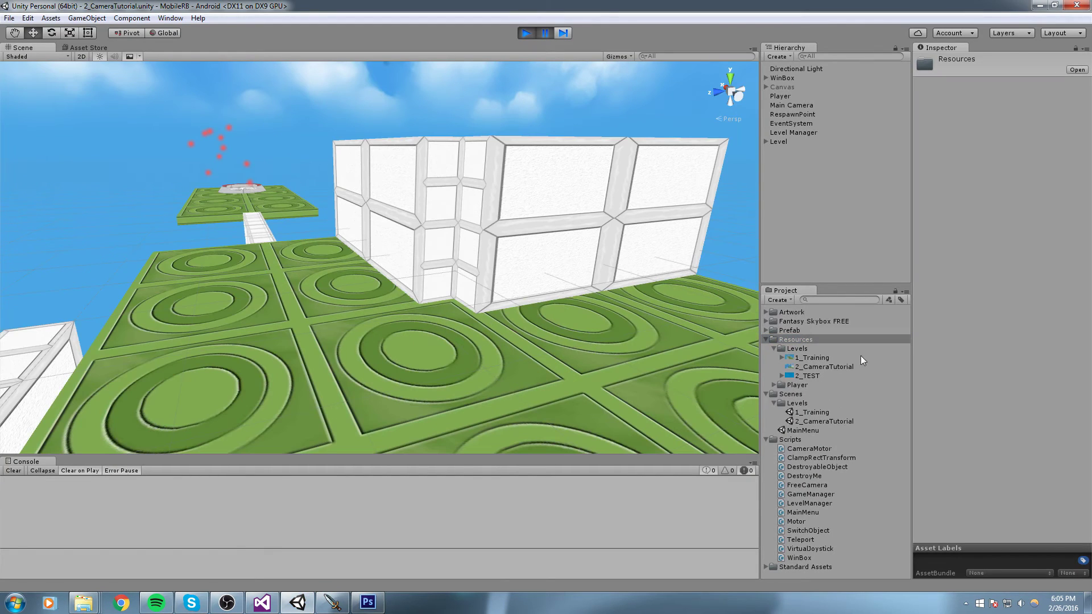
left_click(811, 367)
middle_click_drag(465, 310, 494, 285)
scroll(406, 270, "up", 5)
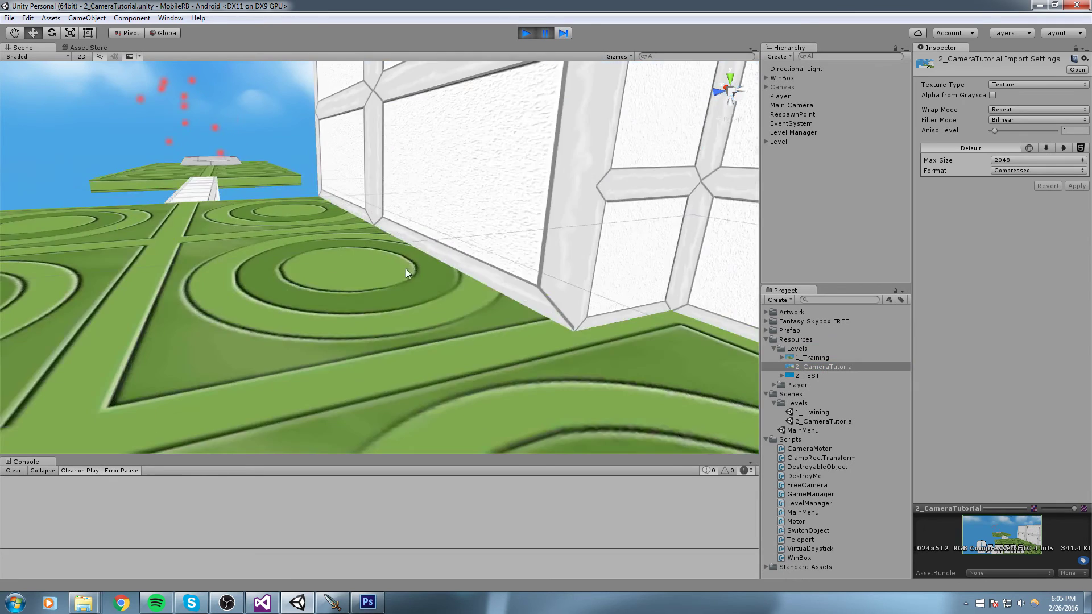
scroll(408, 272, "up", 10)
left_click(526, 32)
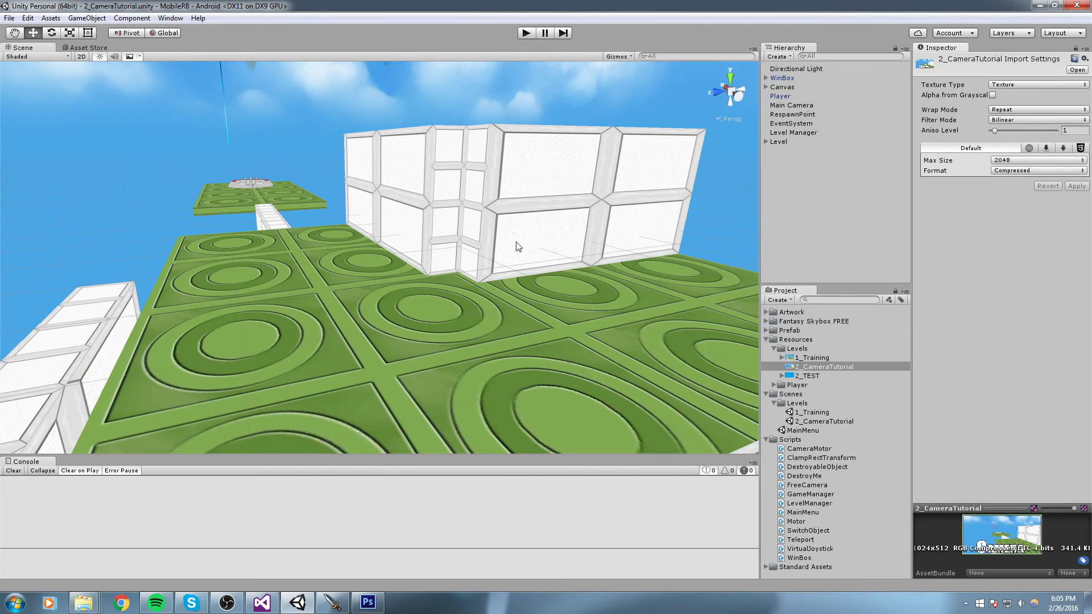
Step: Delete the 2_TEST thumbnail from the Resources/Levels folder
left_click(805, 376)
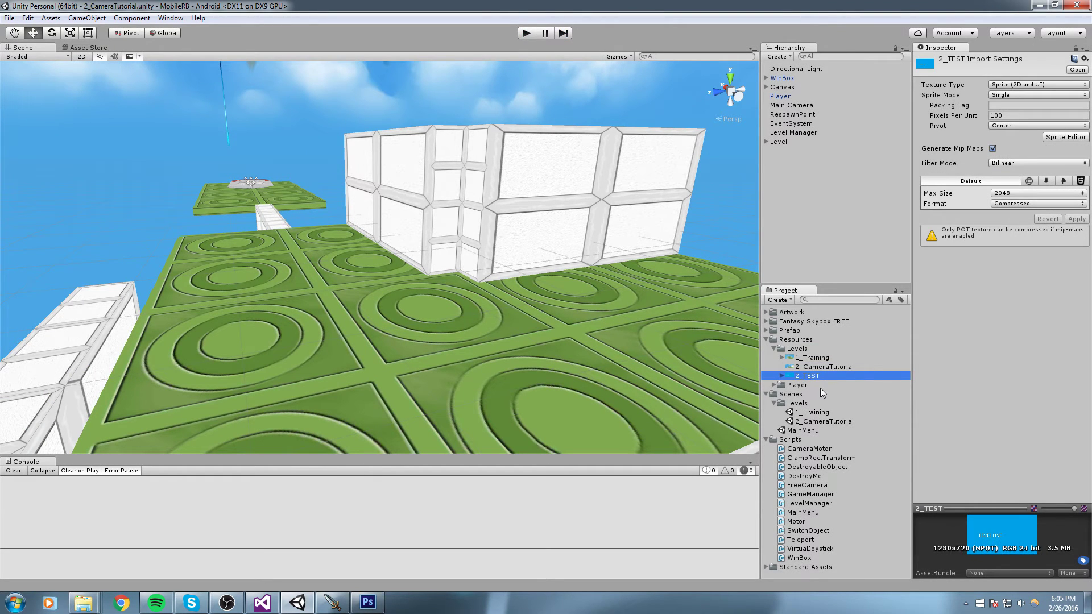
key("Delete")
key("Return")
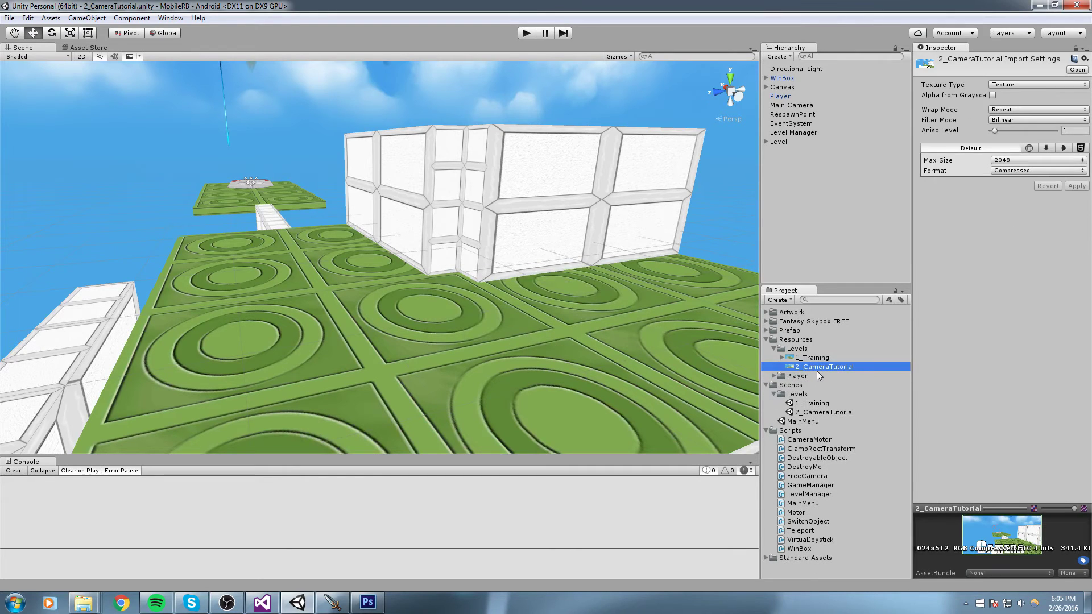
Step: Set the 2_CameraTutorial image's texture type to Sprite (2D and UI) and apply the import settings
left_click(990, 85)
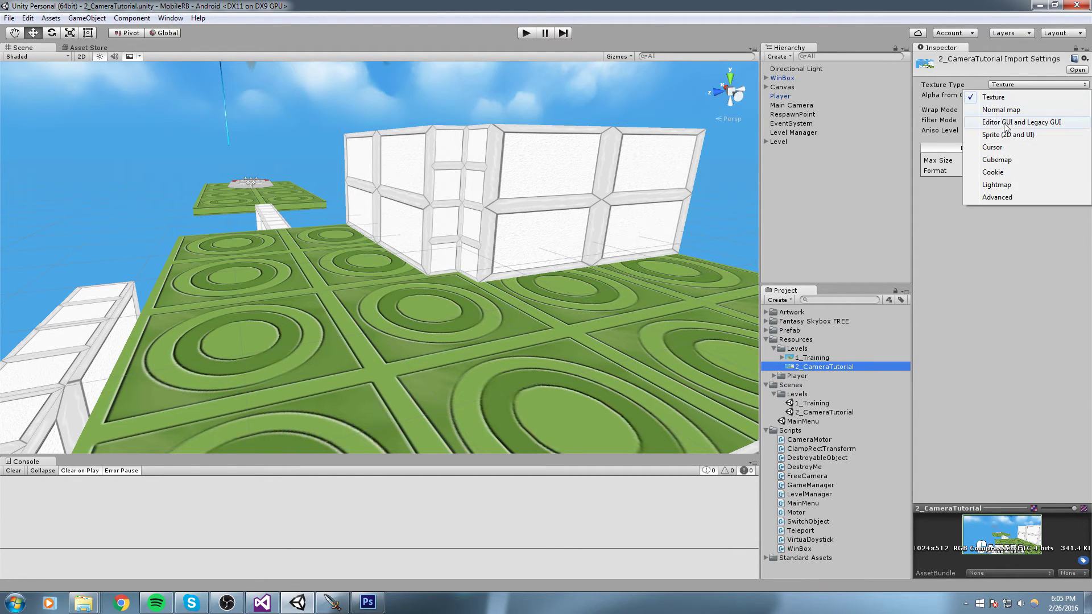
left_click(1006, 135)
left_click(1081, 221)
Step: Open the MainMenu scene and view its menu panels
scroll(573, 186, "down", 5)
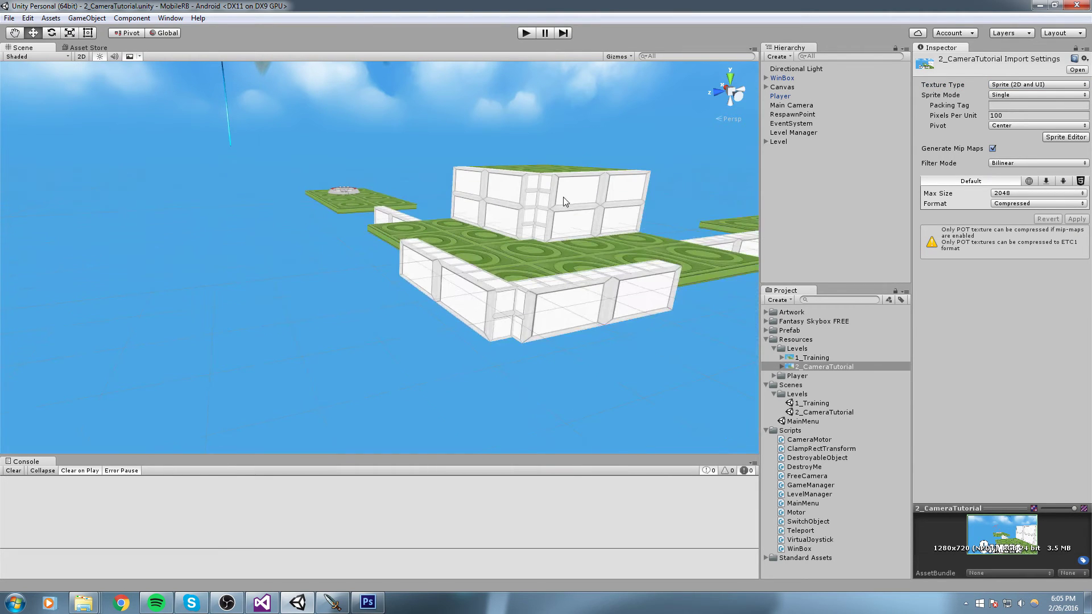
double_click(819, 404)
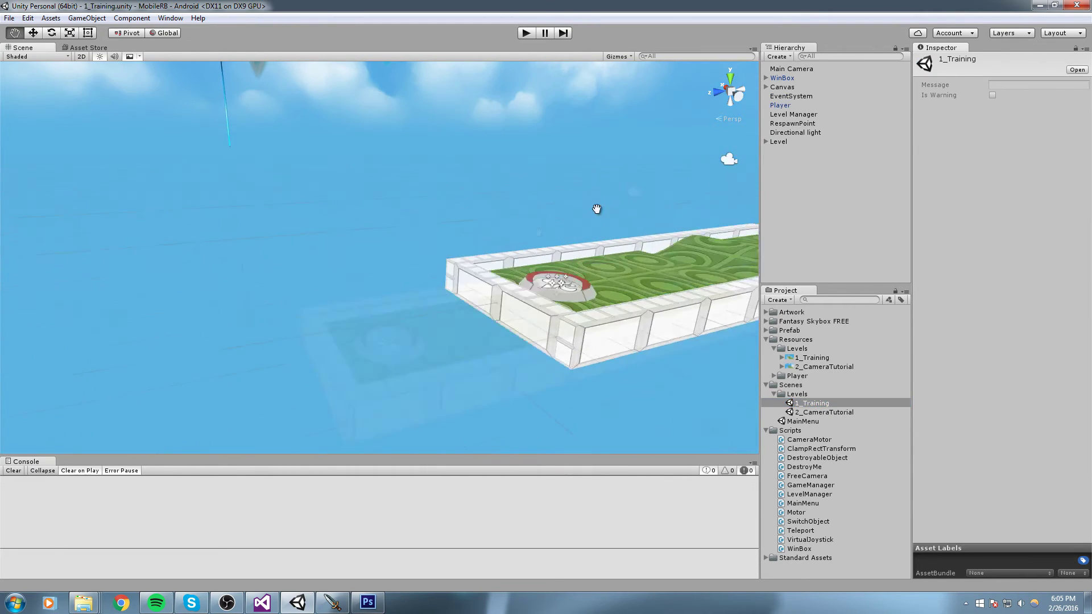
right_click(819, 420)
double_click(812, 421)
middle_click_drag(524, 256, 446, 223)
scroll(446, 224, "down", 3)
right_click_drag(446, 223, 372, 194)
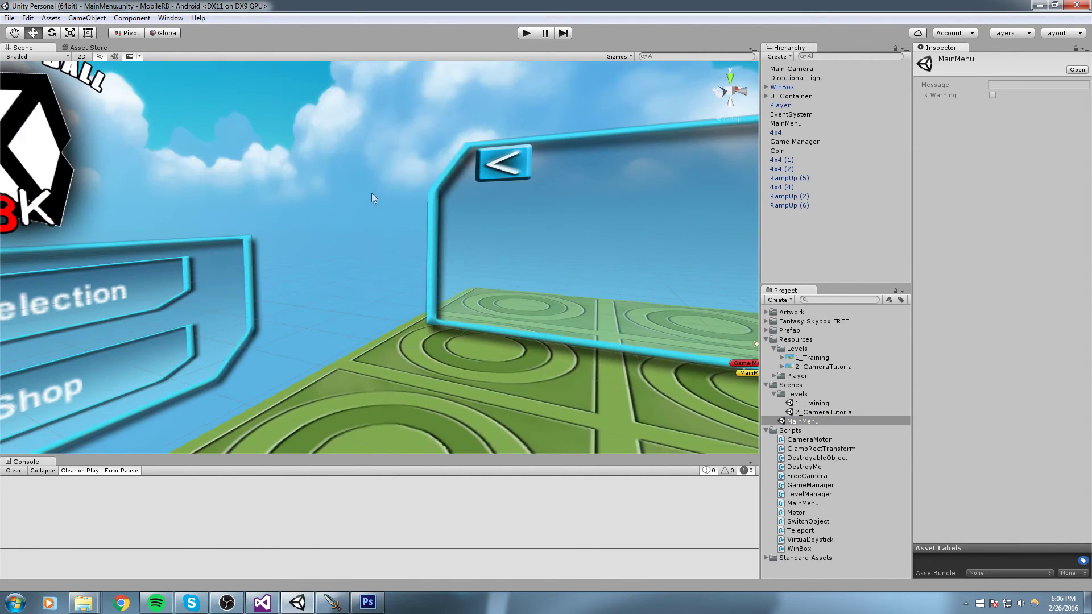
Step: Run the MainMenu scene, try to launch the Camera level from the level selection, and stop play mode
left_click(526, 33)
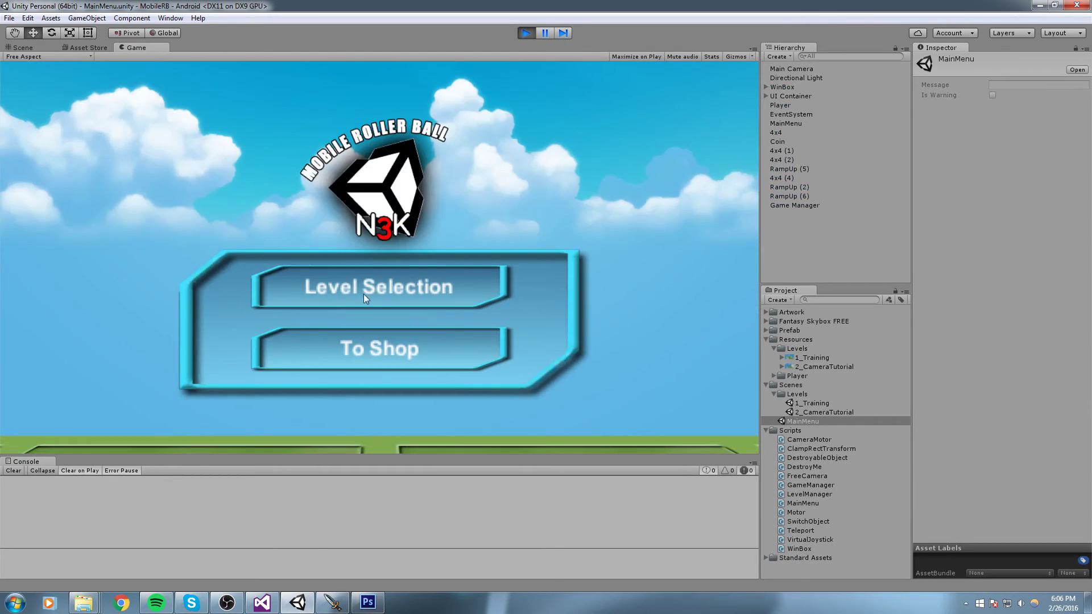
left_click(364, 291)
left_click(533, 256)
right_click_drag(156, 288, 166, 295)
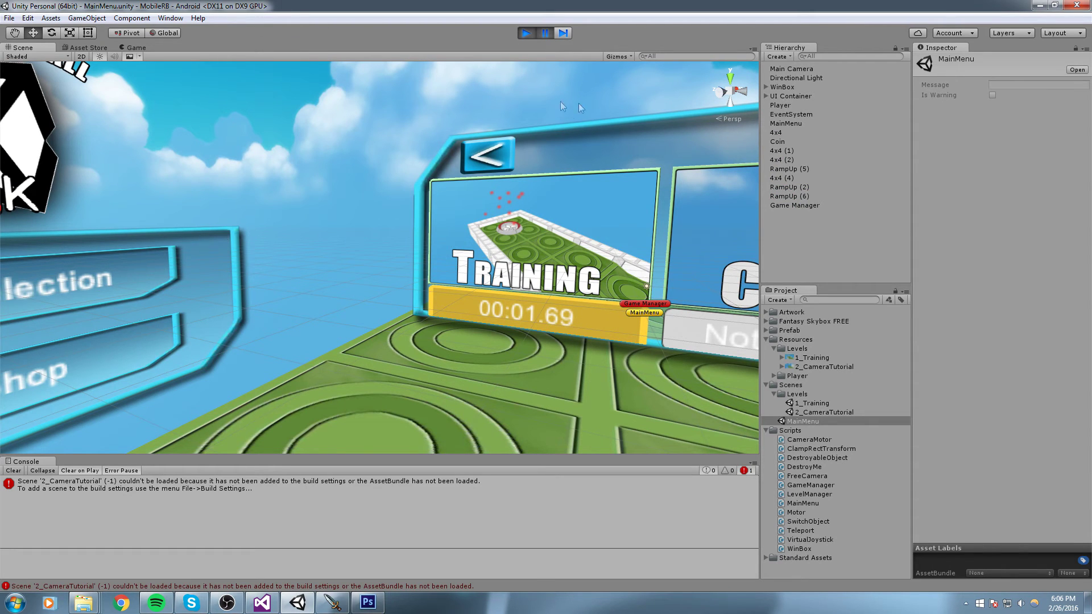
left_click(533, 34)
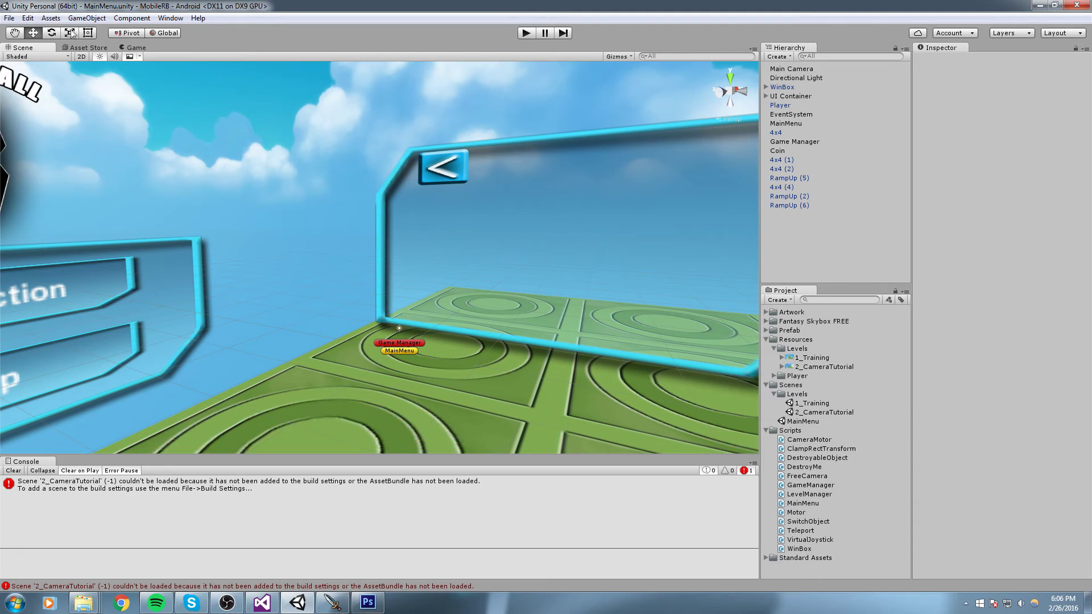
Step: Open the 2_CameraTutorial scene and add it to the scenes in the build settings
left_click(9, 18)
left_click(67, 134)
double_click(823, 412)
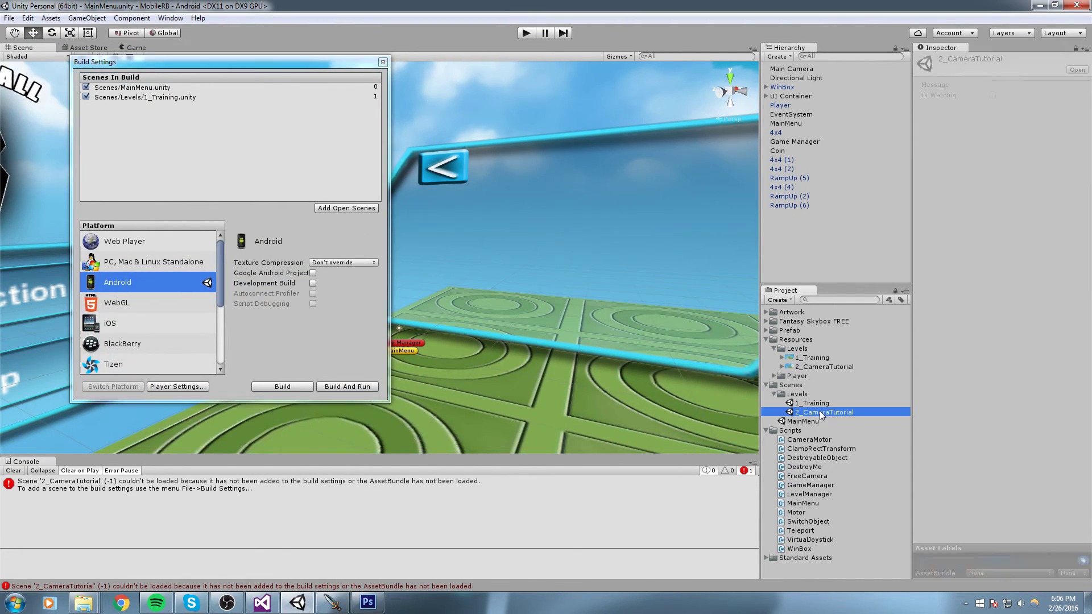
left_click(344, 181)
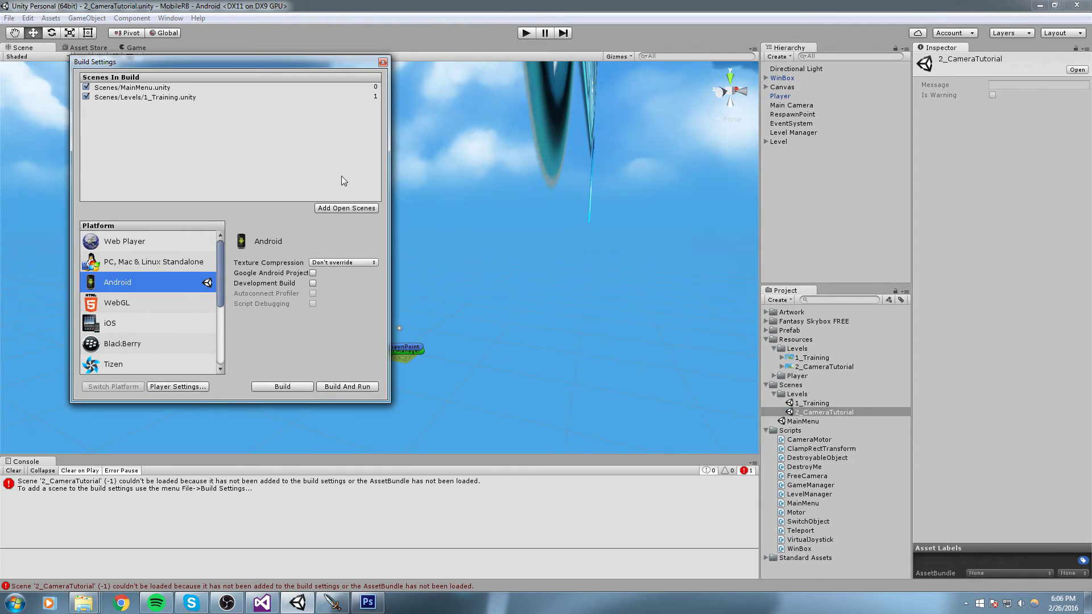
left_click(340, 208)
left_click(382, 62)
Step: Reopen the MainMenu scene, run it and launch the Camera level from the level selection
middle_click_drag(490, 152, 479, 247)
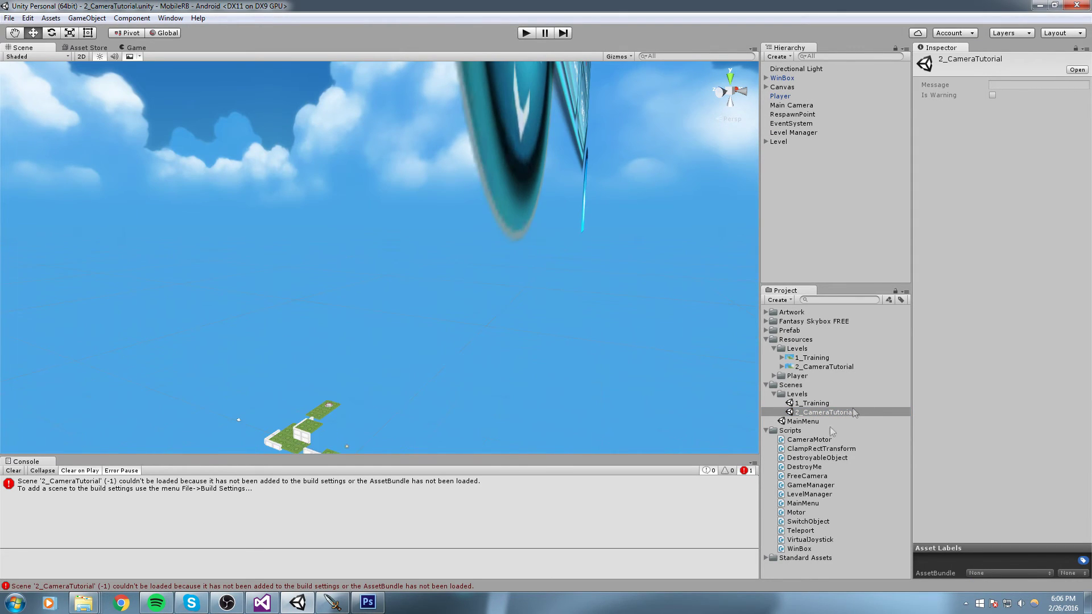
left_click(818, 422)
double_click(819, 421)
left_click(526, 32)
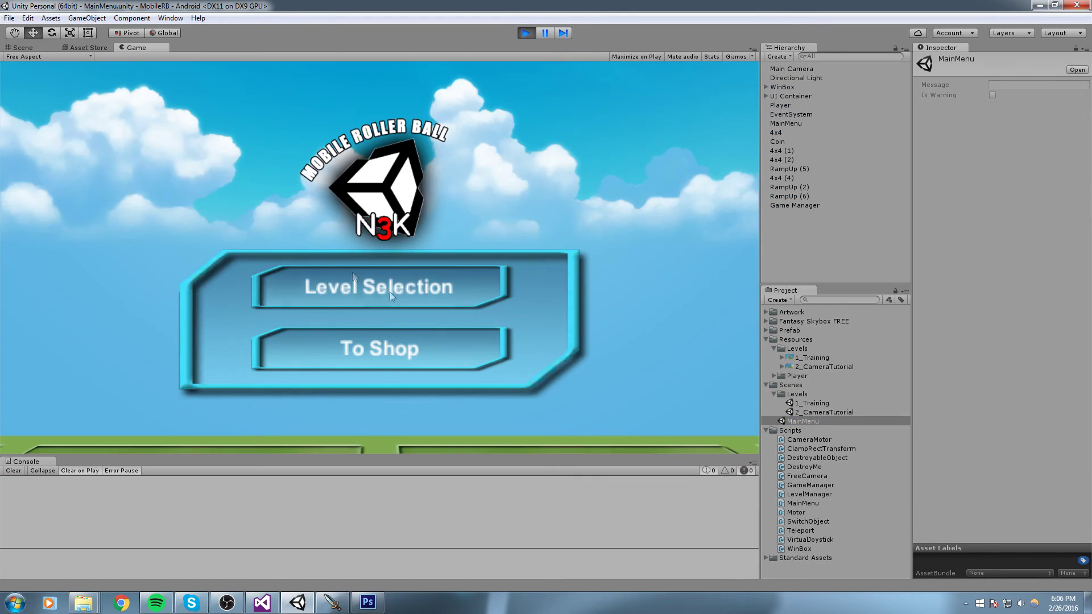
left_click(390, 292)
left_click_drag(480, 228, 318, 279)
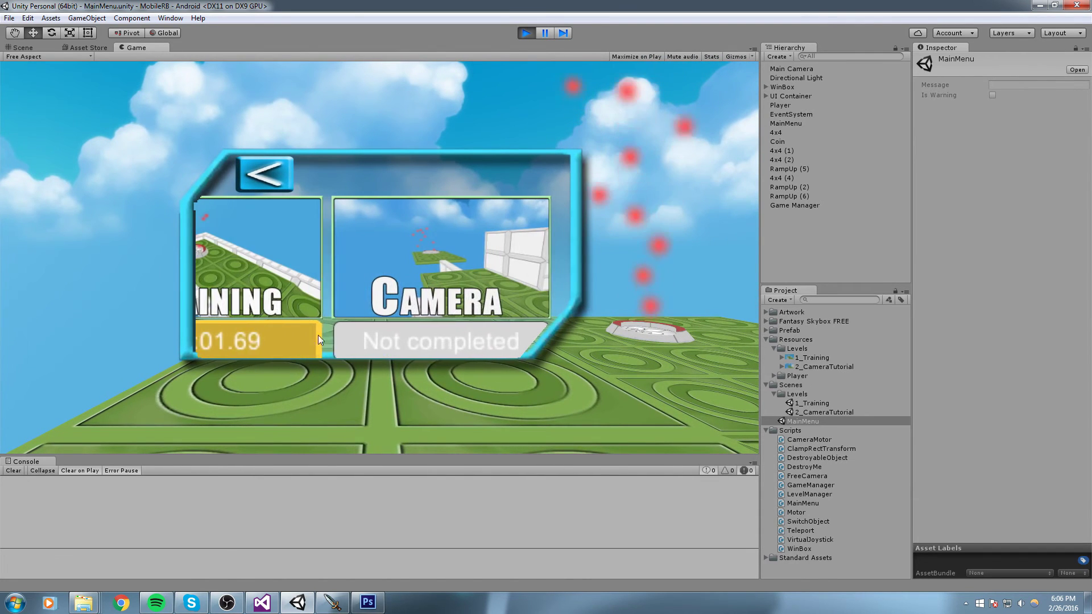
left_click(432, 236)
left_click(433, 237)
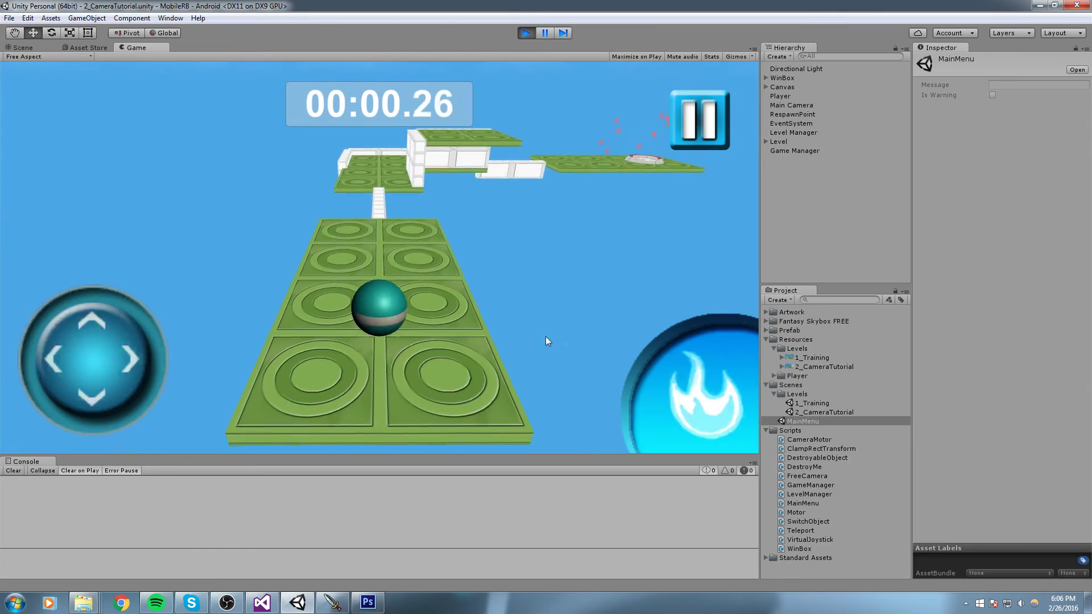
Step: Play the Camera level through to the win box and return to the main menu
left_click(698, 401)
left_click_drag(479, 294, 610, 261)
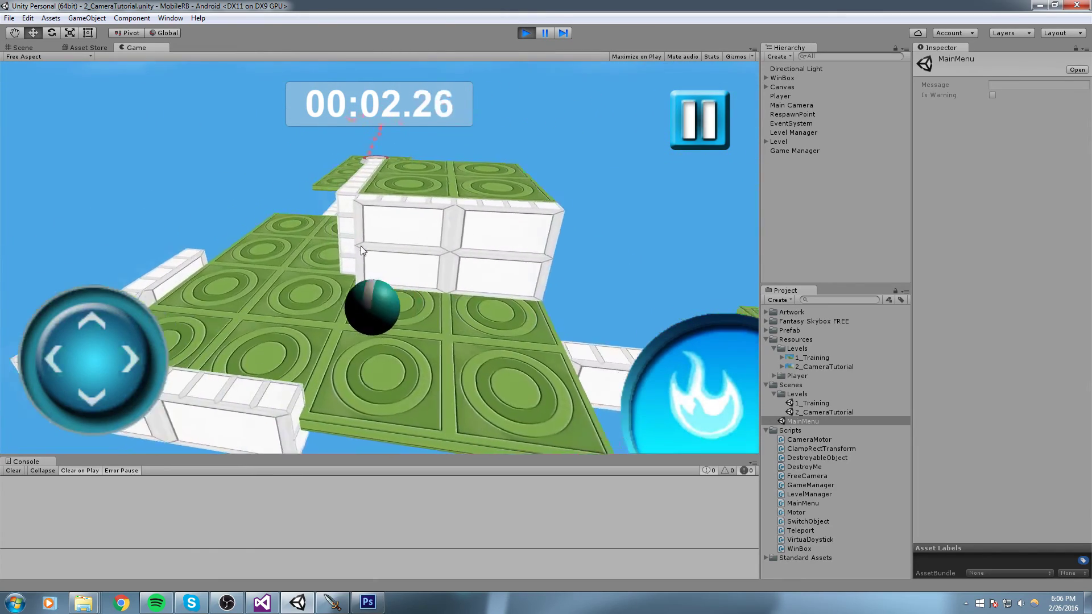
key("w")
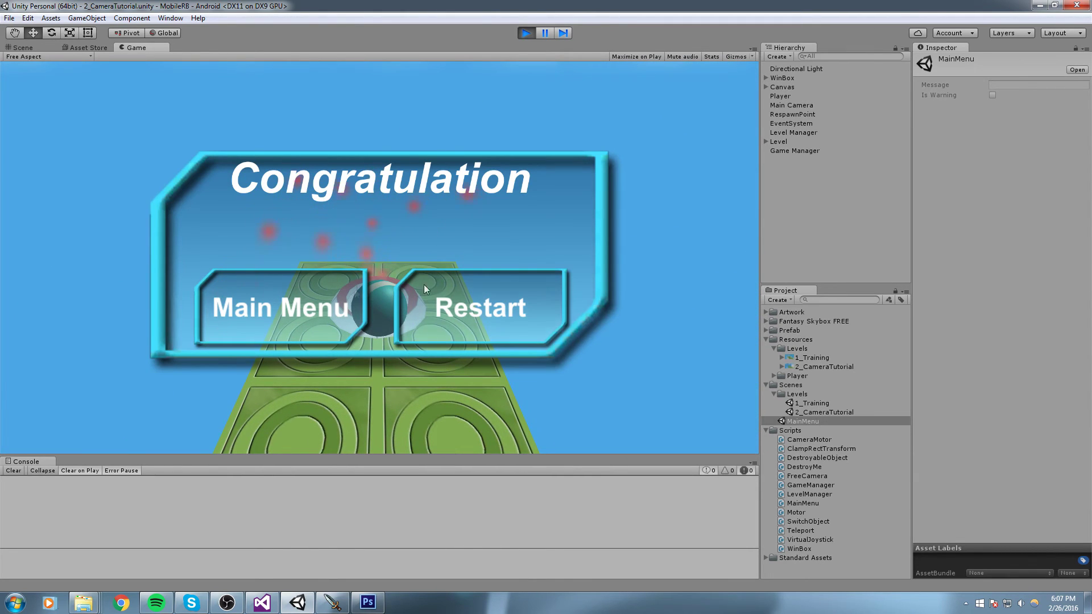
left_click(323, 318)
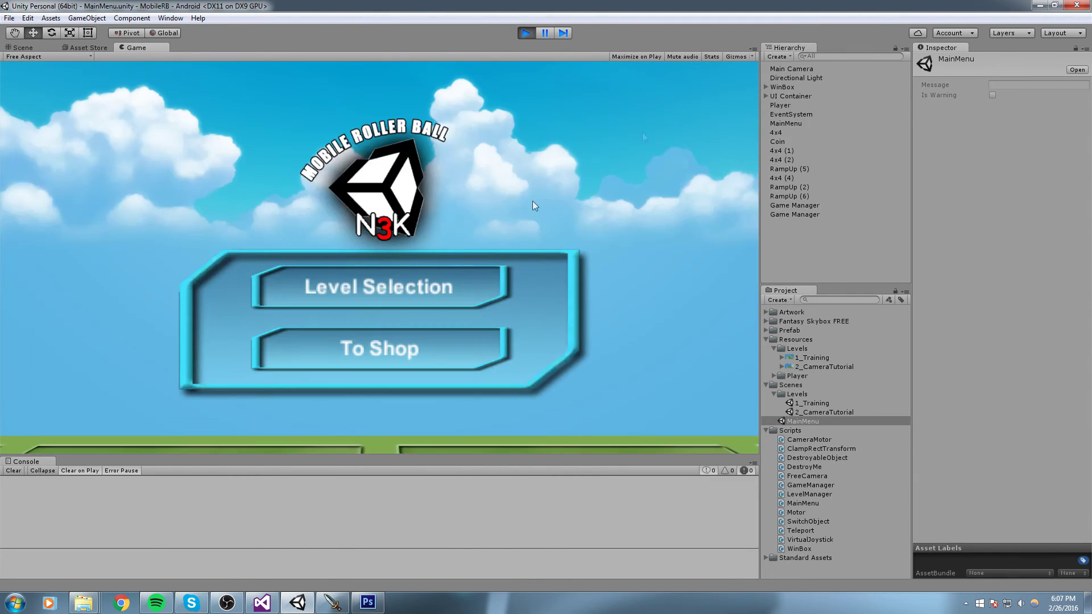
Step: Stop play mode, reopen the 2_CameraTutorial scene and open the Level Manager's Silver Time value for editing
left_click(525, 34)
double_click(825, 412)
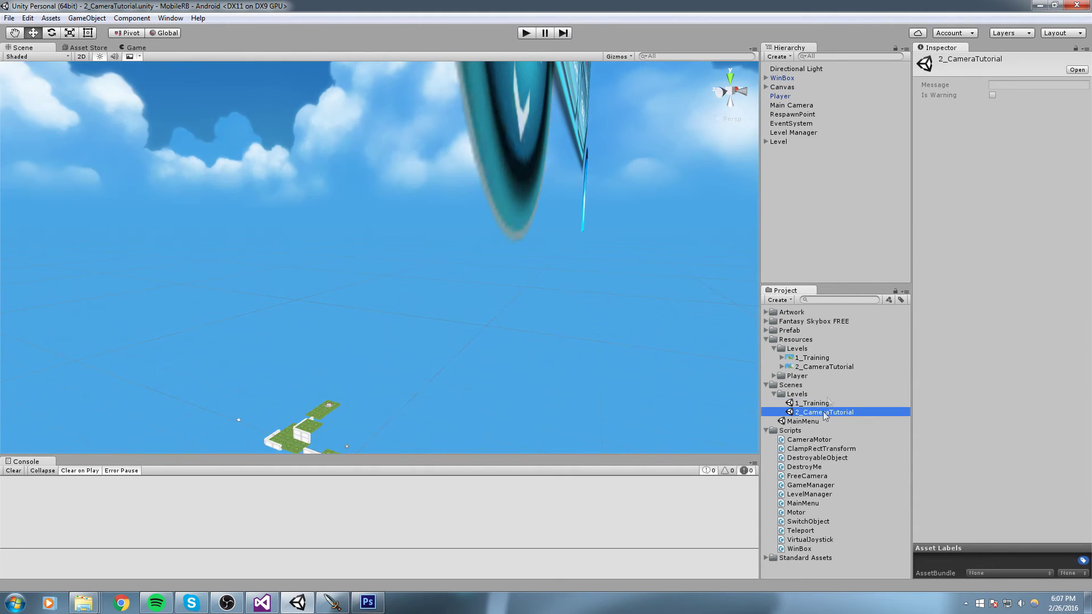
middle_click_drag(550, 419, 543, 340)
right_click_drag(410, 227, 385, 284)
scroll(385, 284, "up", 3)
middle_click_drag(474, 113, 543, 169)
left_click(793, 133)
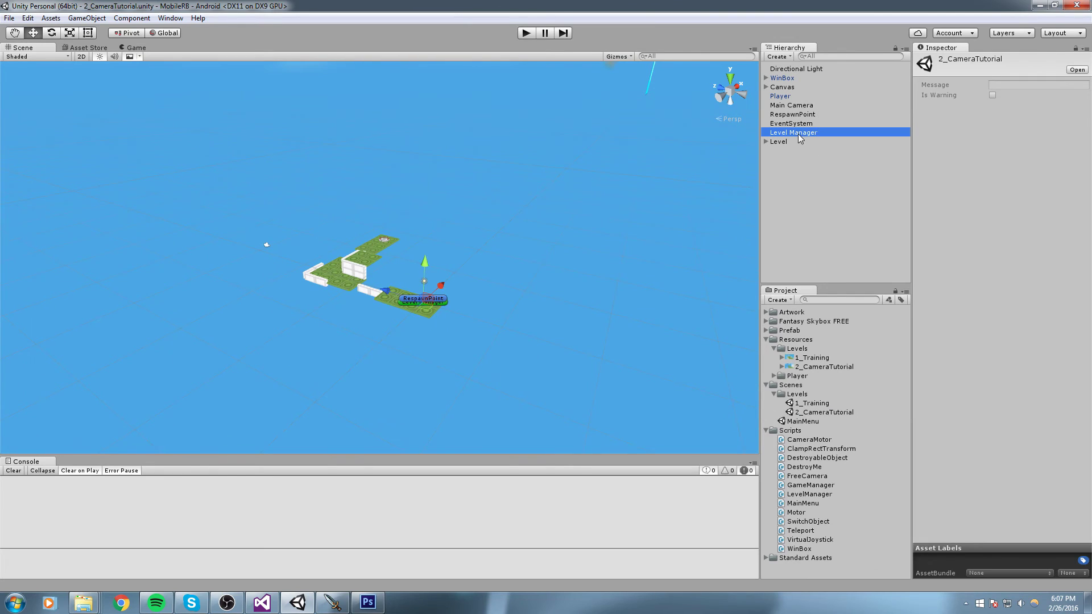
left_click(1018, 195)
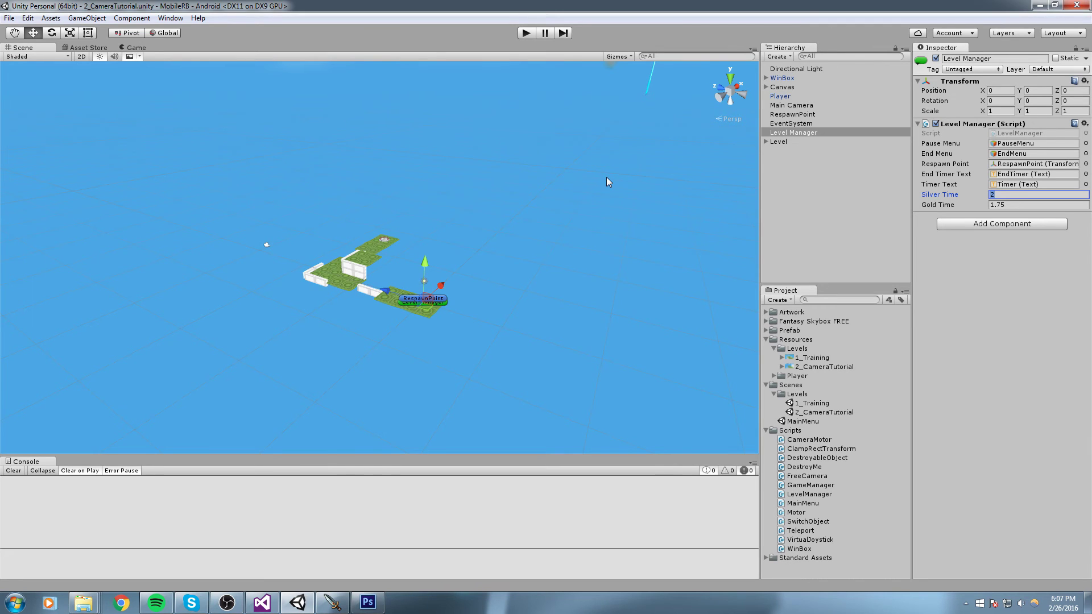
Step: Play-test the 2_CameraTutorial level to the win box to gauge its completion time, and stop play mode
left_click(526, 33)
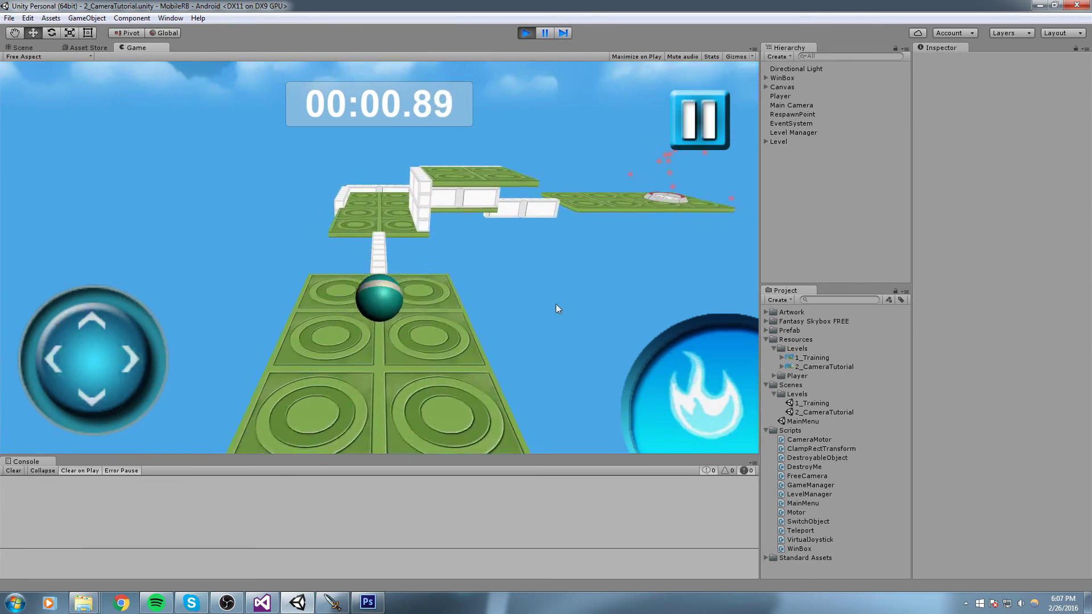
left_click_drag(556, 309, 490, 196)
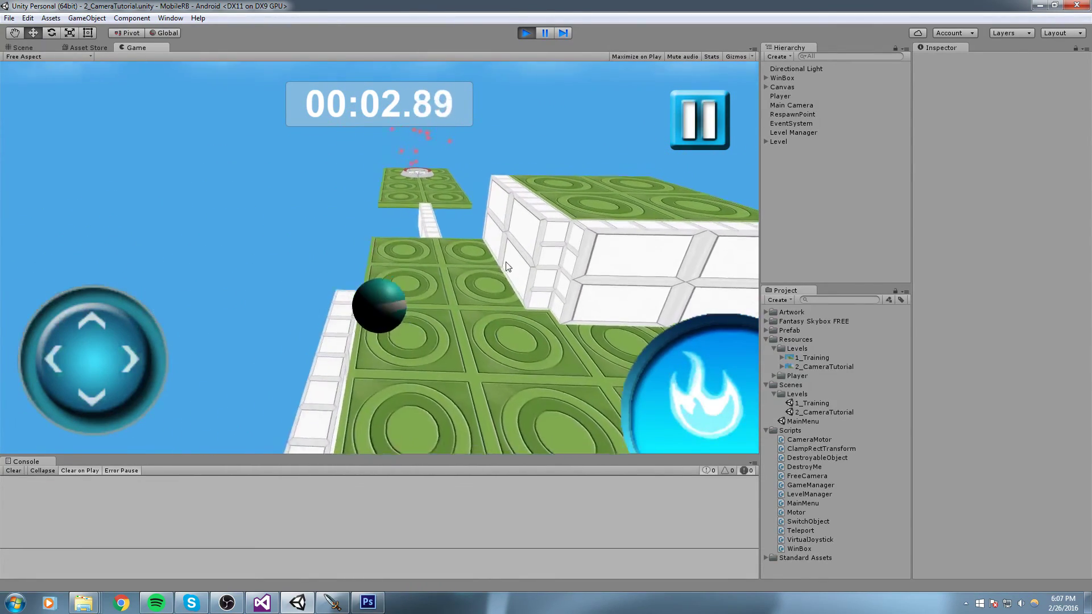
left_click(666, 395)
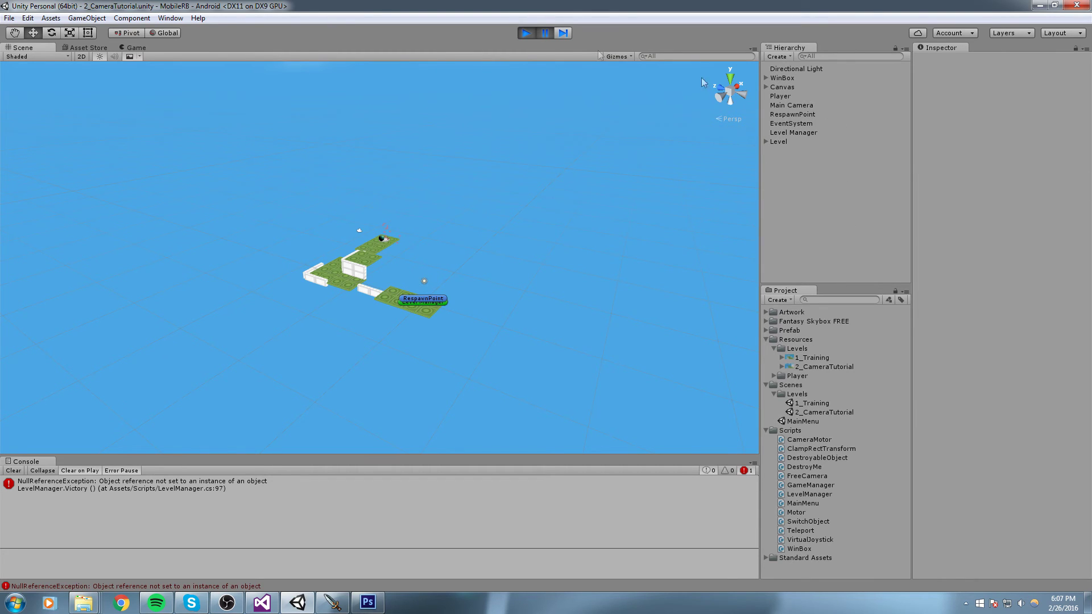
left_click(526, 33)
Step: Set the Level Manager's Silver Time to 7.5, and replace it with a lower value beginning with 6
left_click(844, 123)
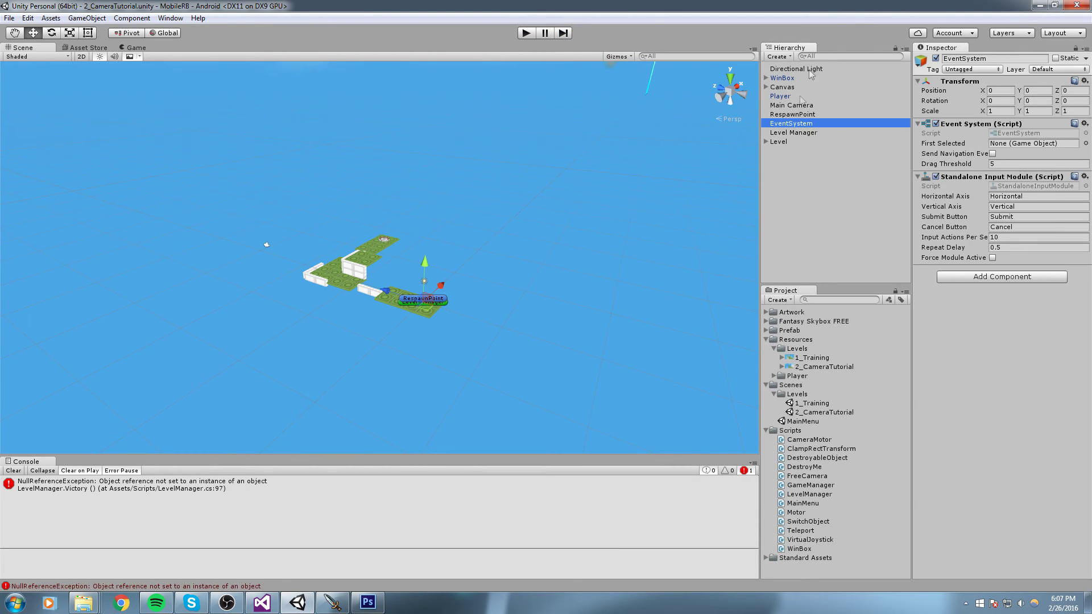
left_click(805, 134)
left_click(1002, 194)
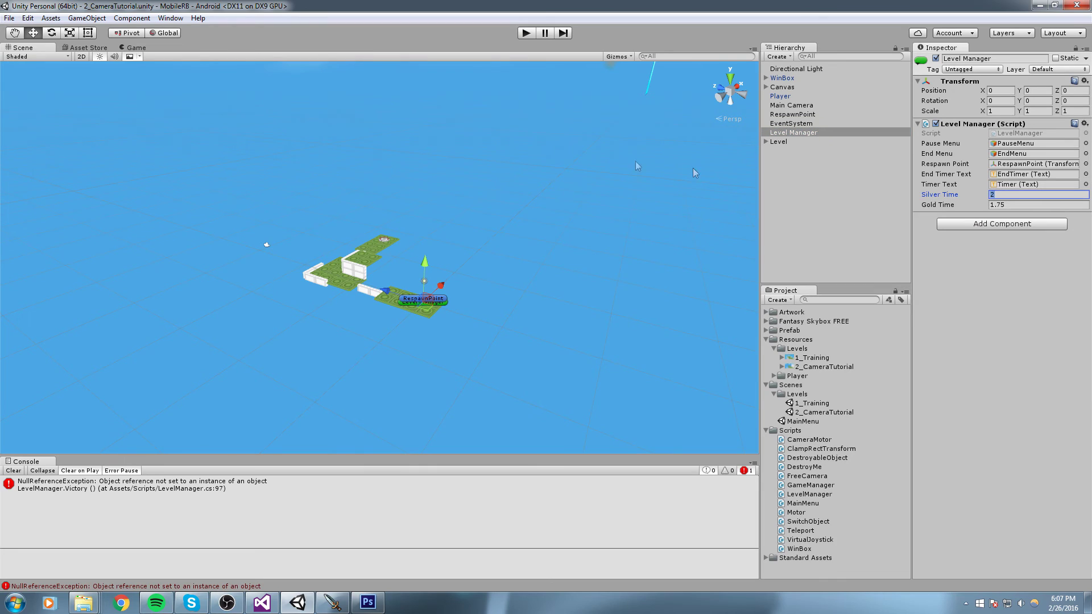
type("7.5")
key("Tab")
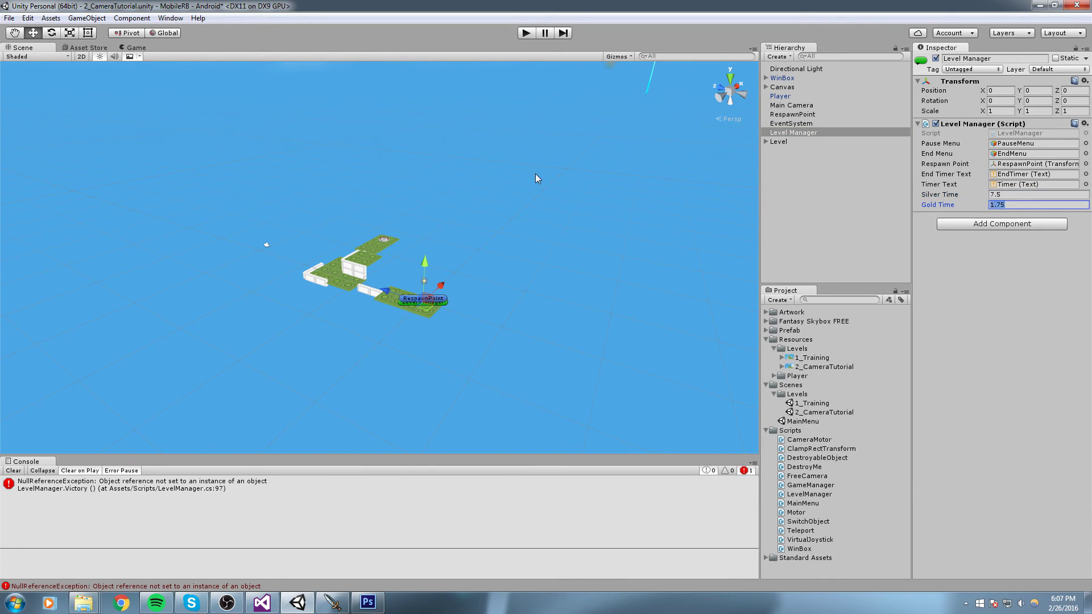
key("shift+Tab")
type("6.")
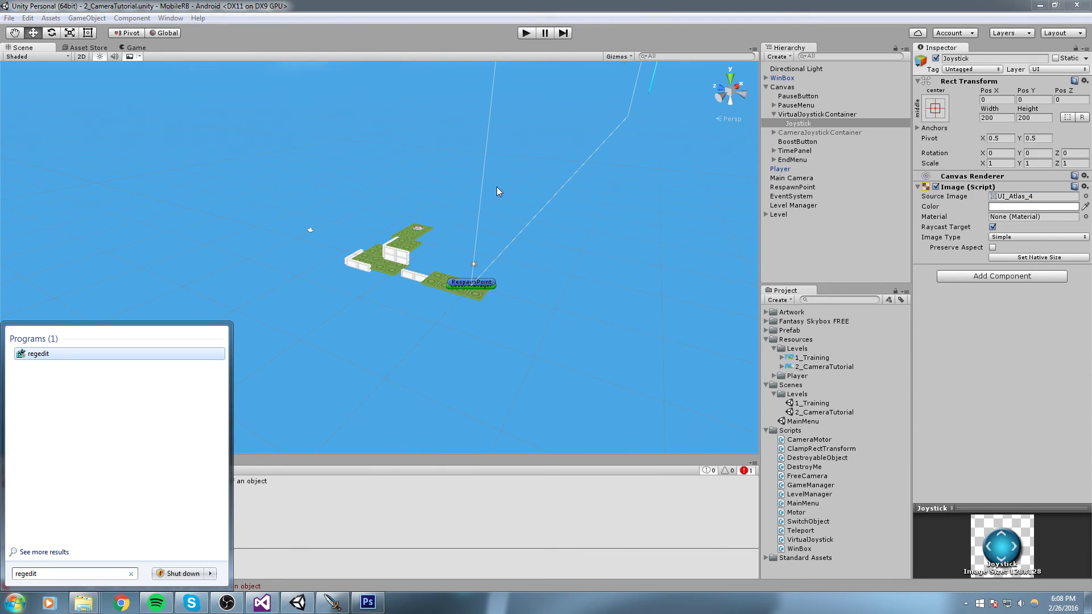
Step: Switch to the Registry Editor and delete the MobileRB key under HKEY_CURRENT_USER\Software\N3K to clear the game's saved progress
key("Escape")
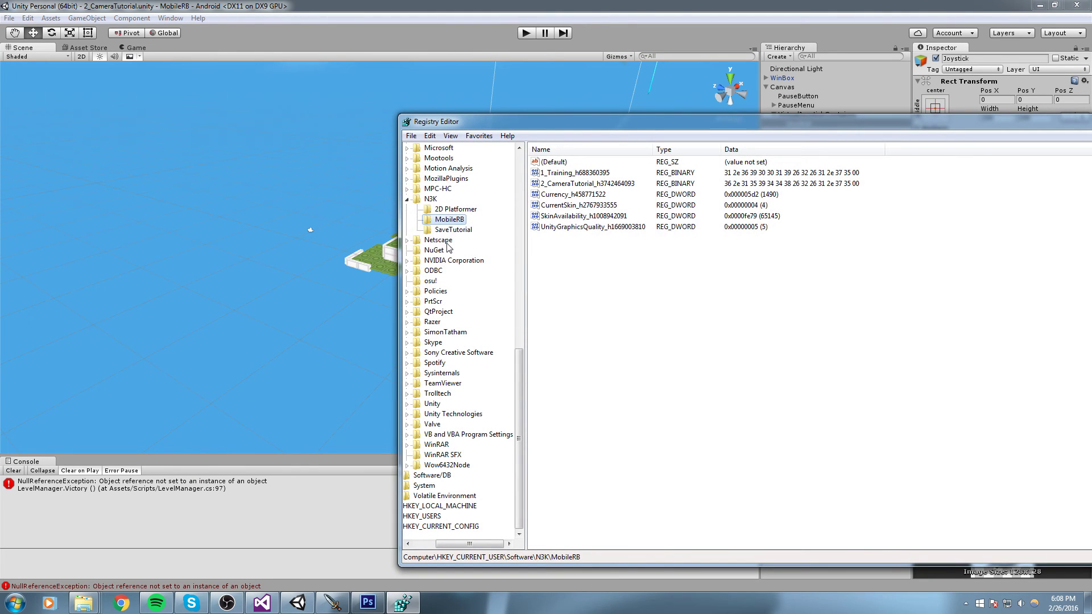
left_click(449, 211)
left_click(445, 220)
key("Delete")
key("Return")
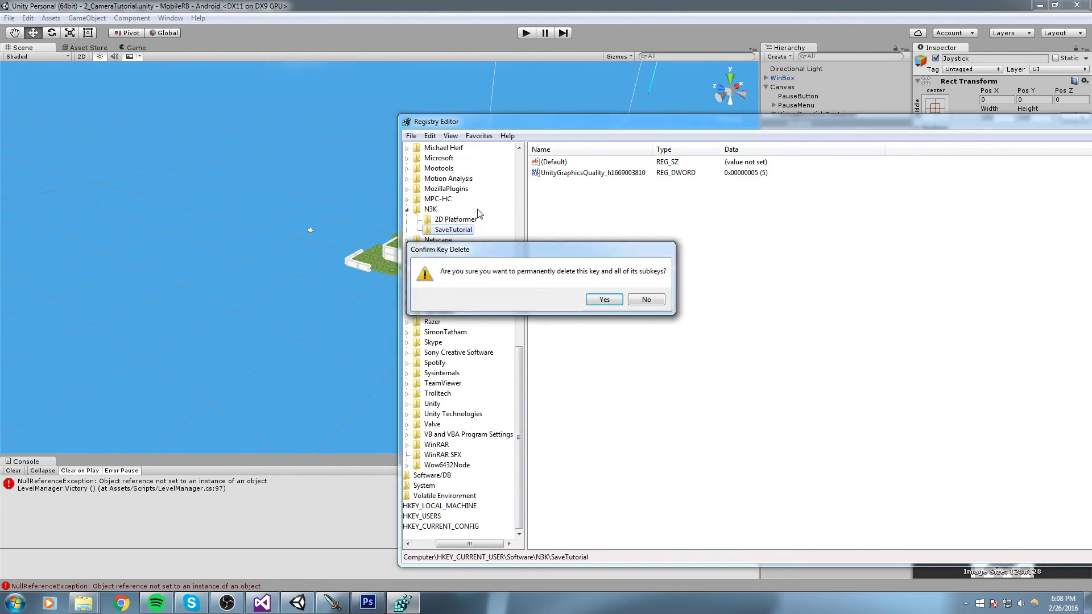
Step: Return to Unity, open the MainMenu scene and run it
left_click(432, 71)
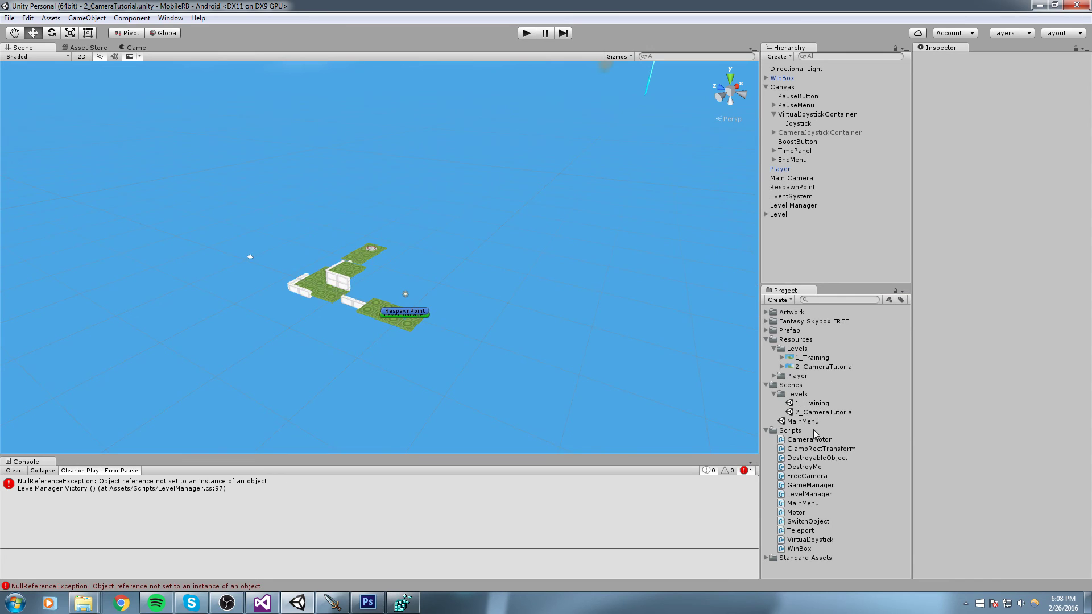
double_click(802, 421)
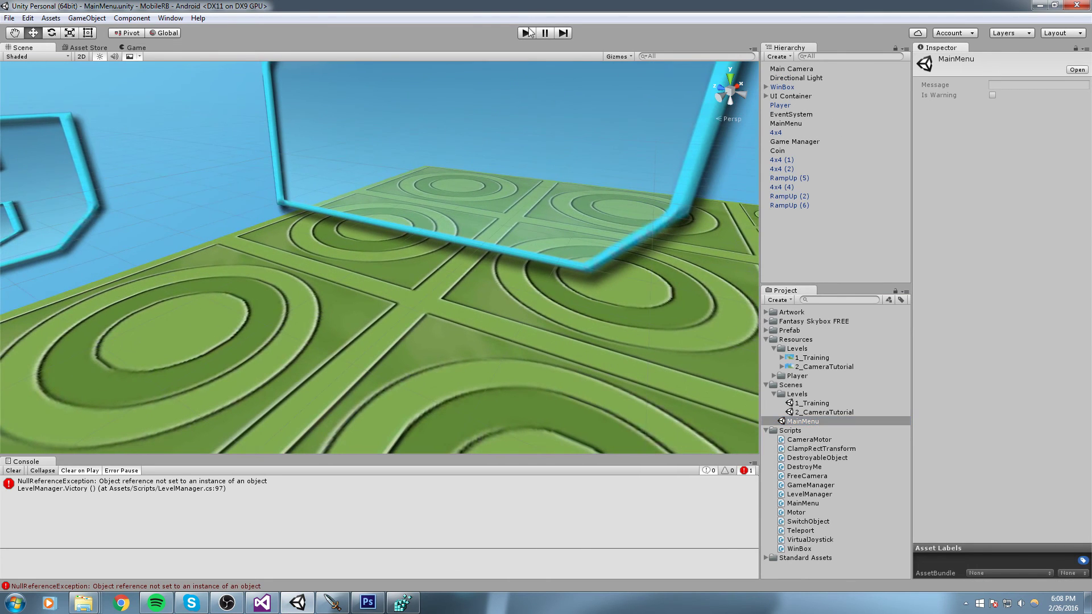
left_click(527, 33)
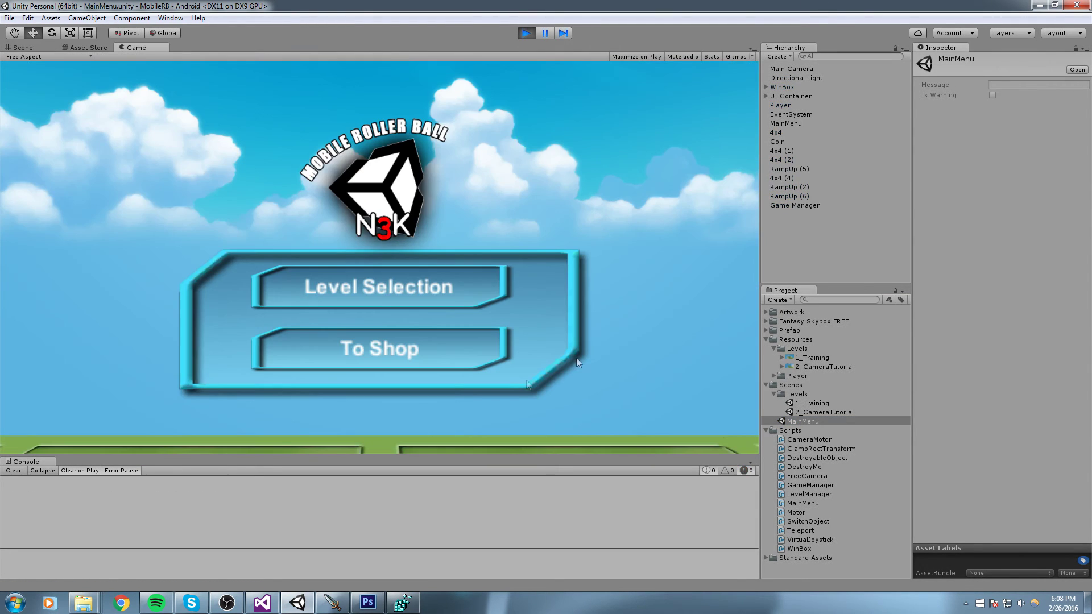
Step: Open the level selection, browse the Training and Camera entries and launch the Training level
left_click(423, 285)
left_click_drag(500, 252, 397, 256)
left_click_drag(420, 251, 541, 256)
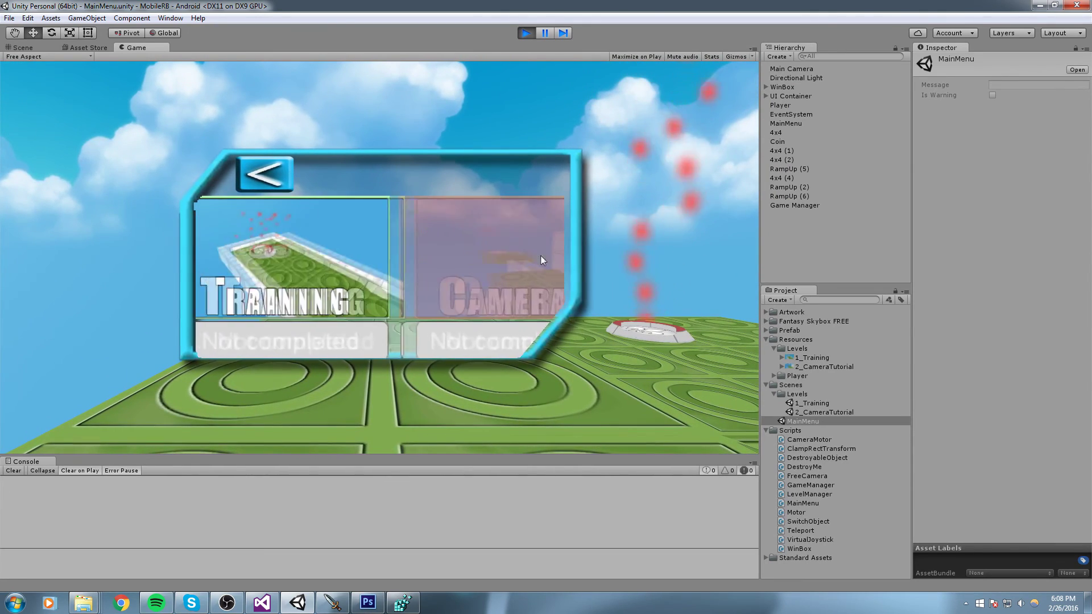
left_click_drag(317, 250, 493, 246)
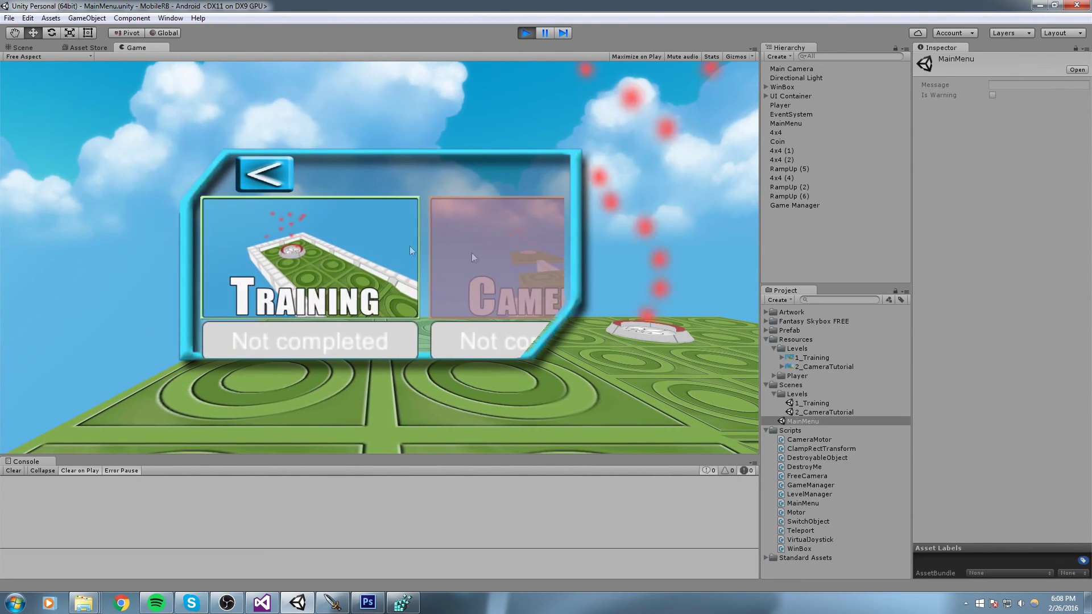
left_click_drag(421, 248, 317, 254)
left_click(256, 234)
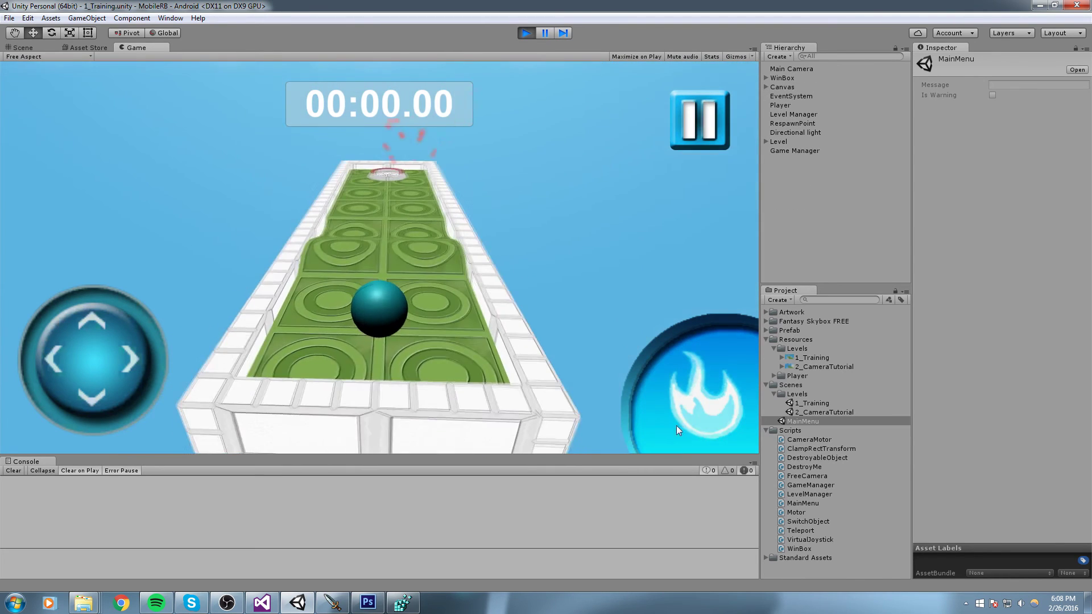
Step: Complete the Training level using the boost, return to the main menu and launch the Camera level
left_click(708, 408)
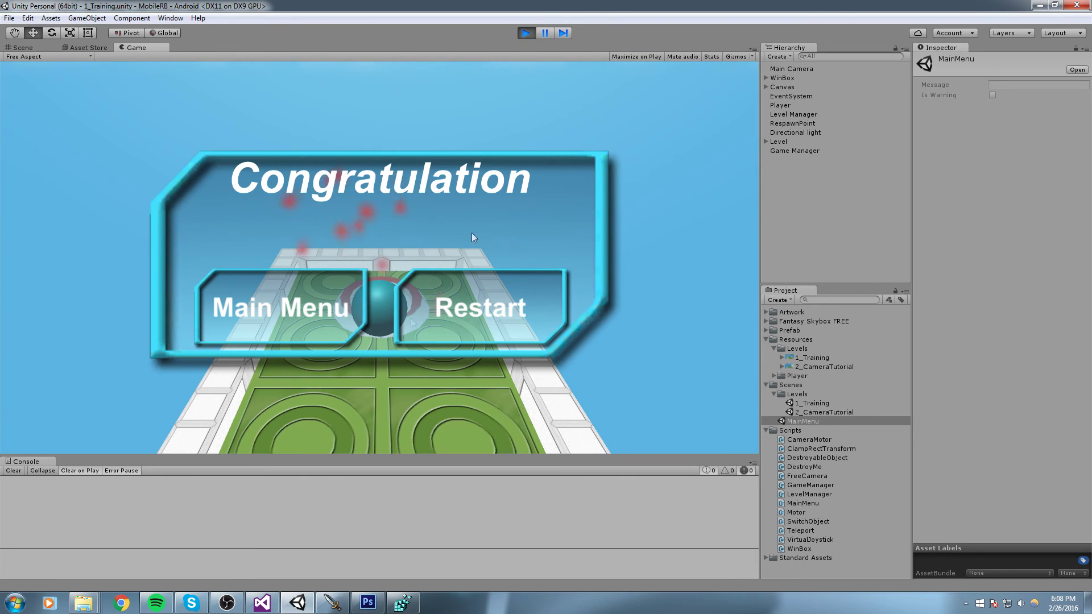
left_click(282, 315)
left_click(387, 290)
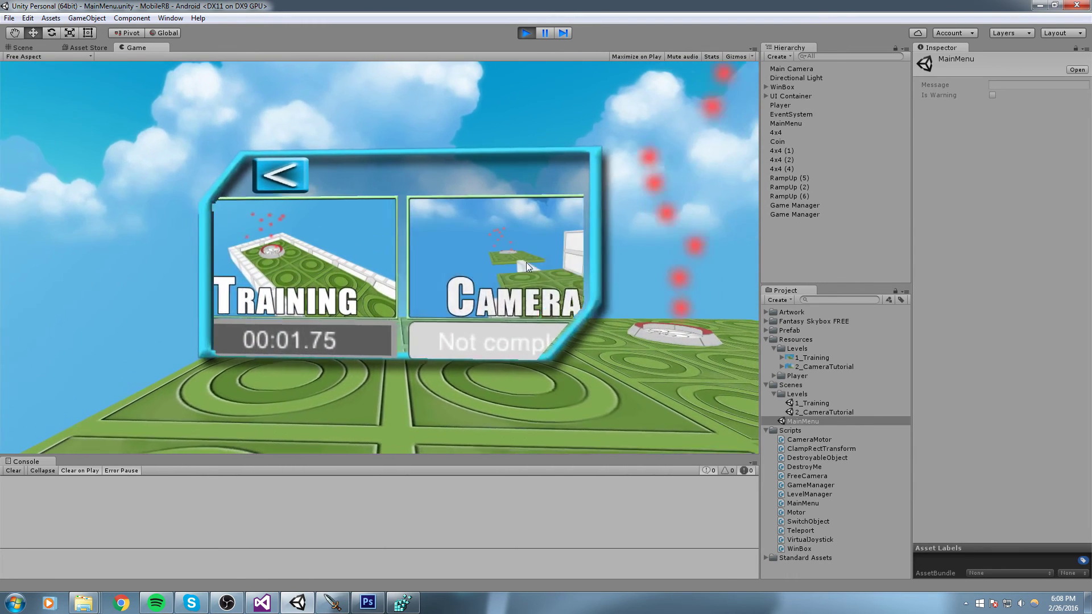
left_click(526, 261)
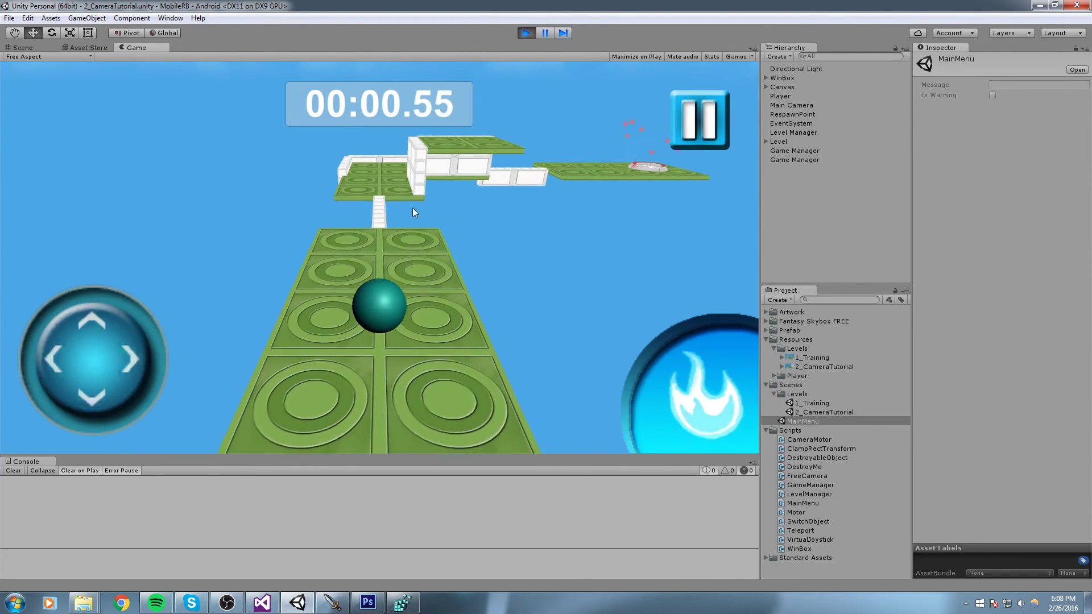
Step: Play the Camera level to the win box, steering the ball and rotating the camera, and return to the main menu
key("w")
left_click_drag(373, 194, 786, 263)
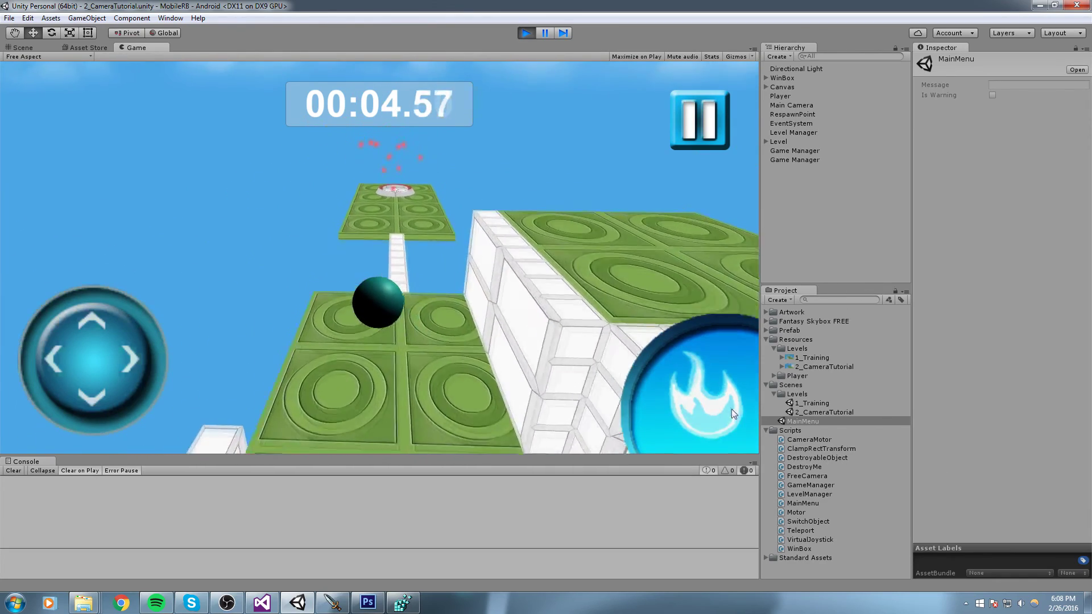
left_click(731, 408)
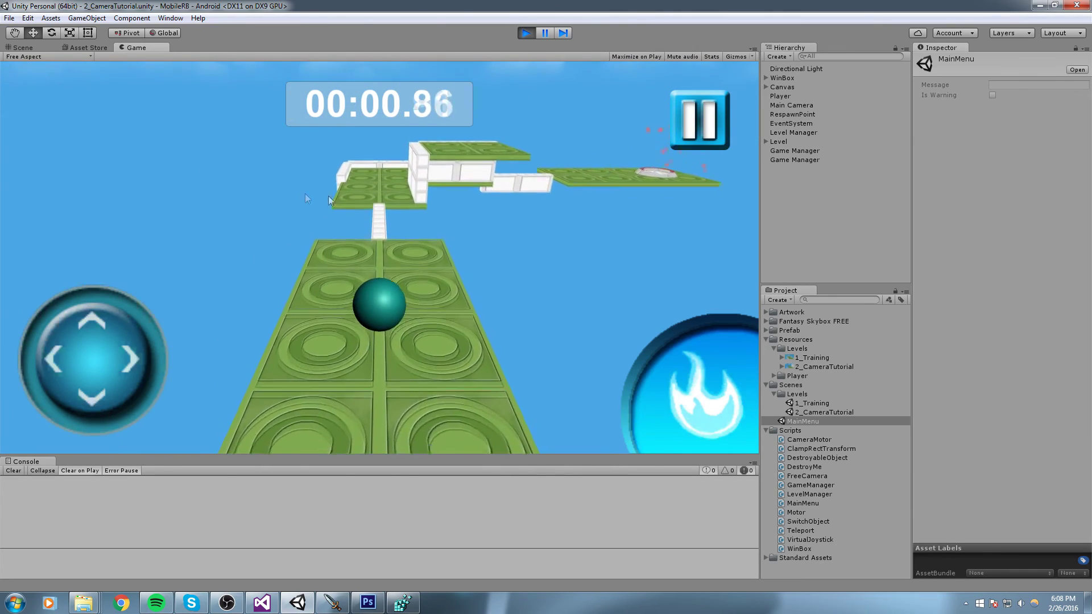
key("w")
left_click_drag(275, 223, 868, 254)
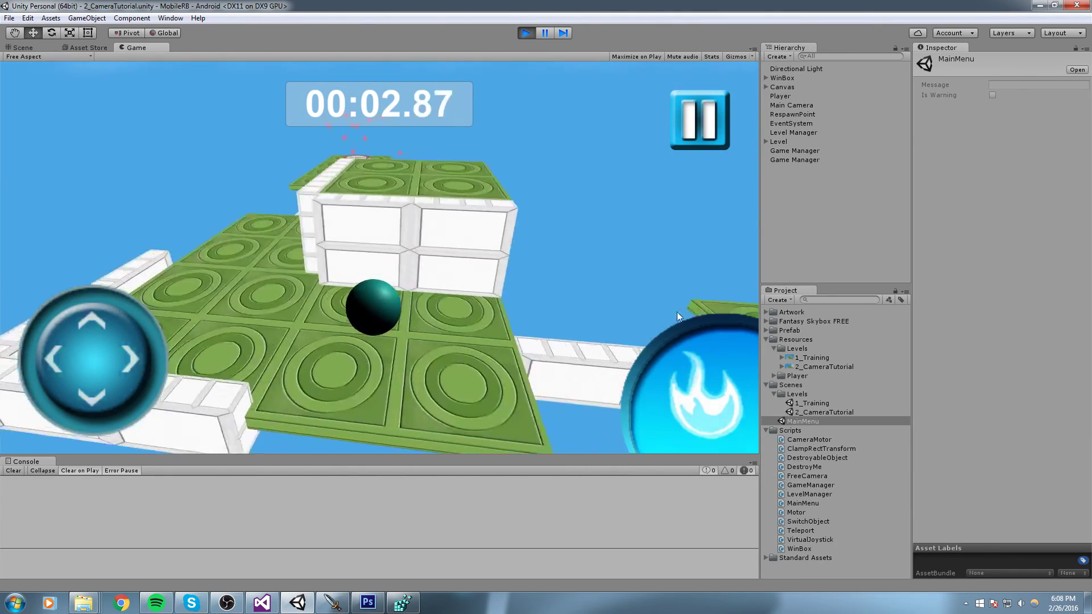
key("w")
left_click(730, 376)
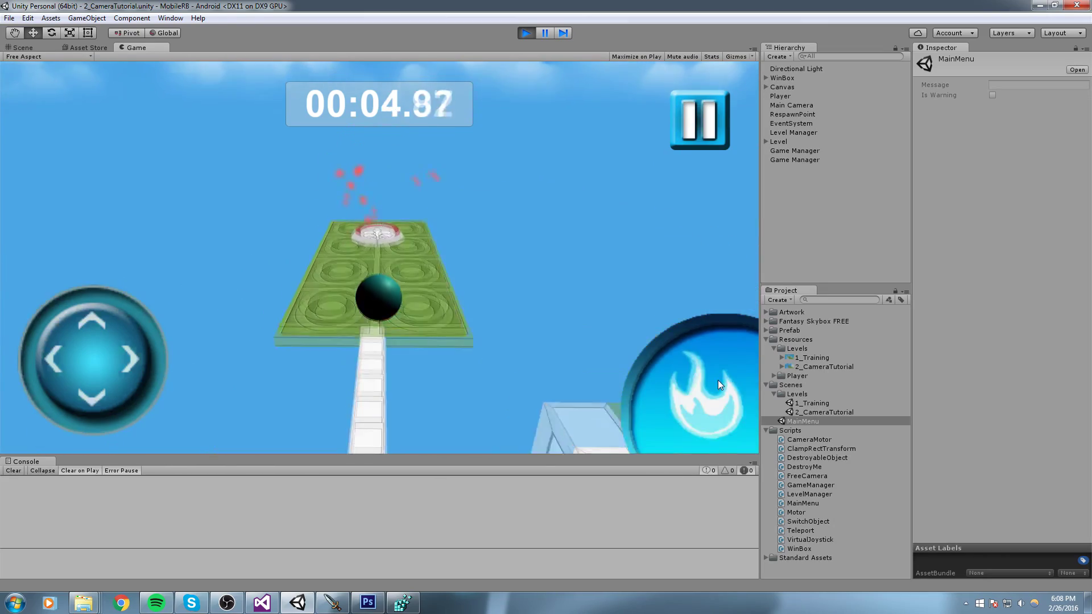
left_click(309, 292)
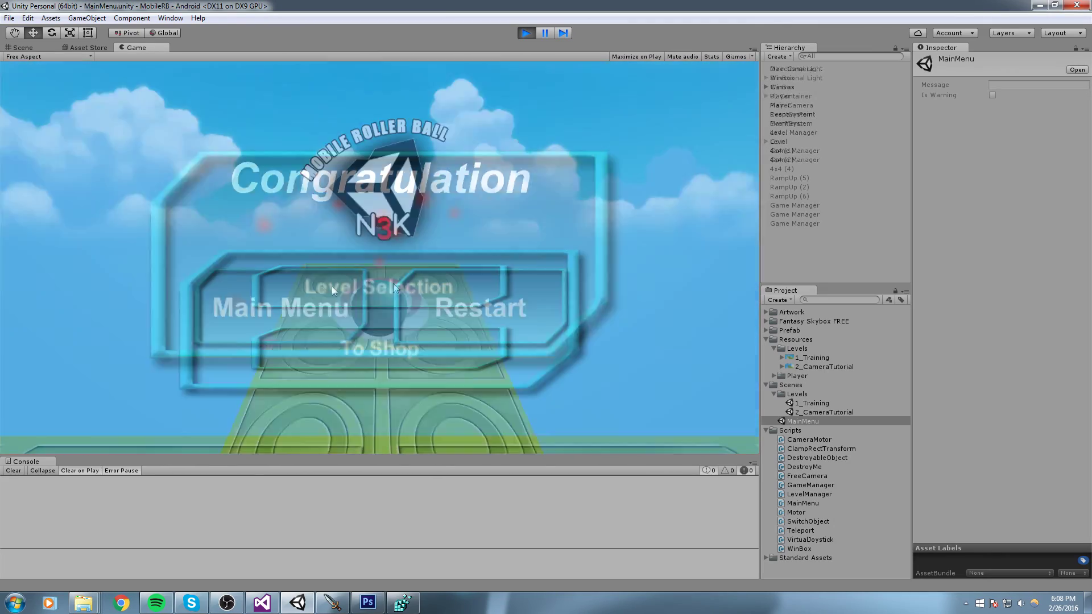
Step: Examine the completion times recorded under the Training and Camera levels in the level selection
left_click(432, 275)
left_click_drag(542, 281, 418, 241)
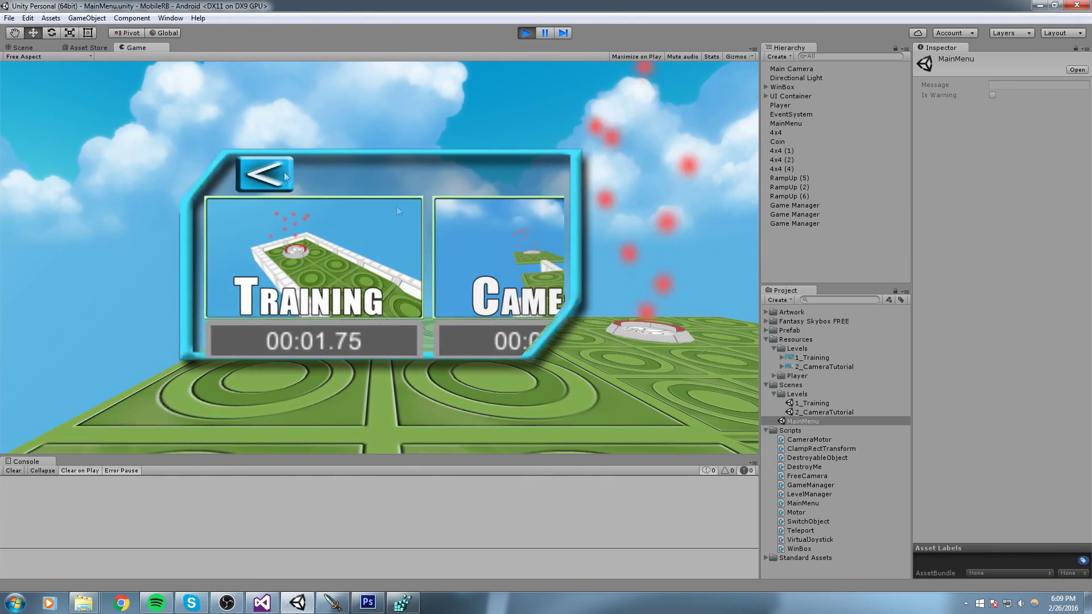
left_click(264, 173)
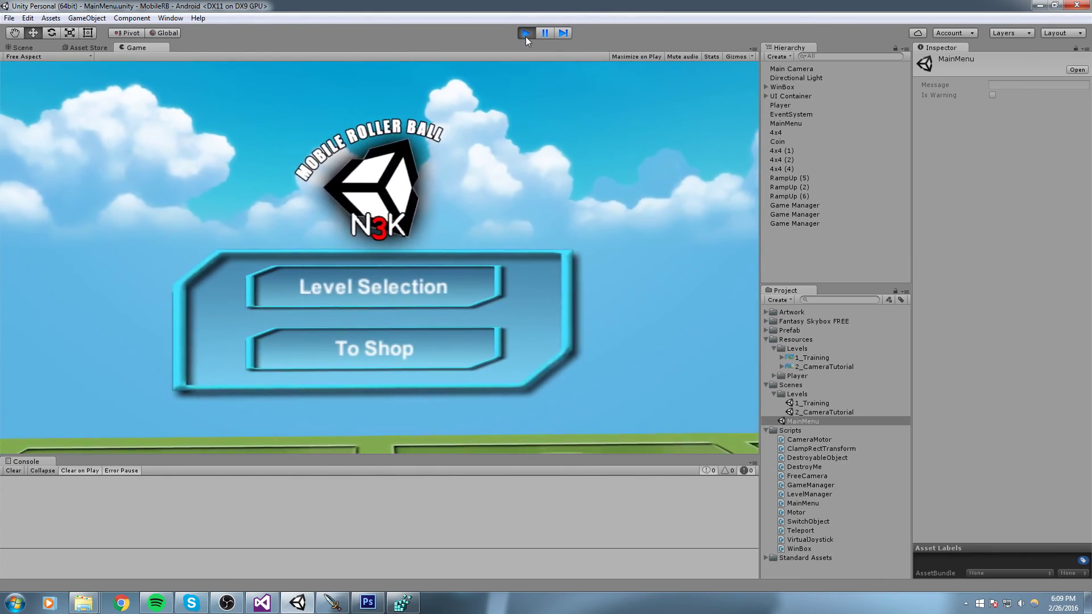
left_click(426, 276)
left_click_drag(558, 271, 263, 243)
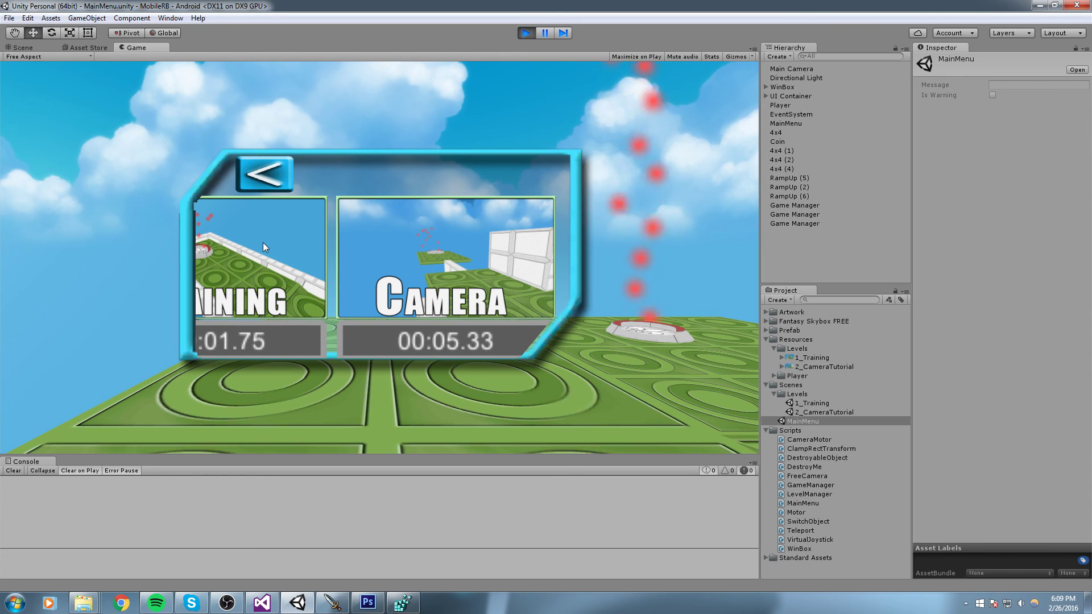
Step: Replay the Camera level to the win box, return to the main menu and stop play mode
left_click(484, 237)
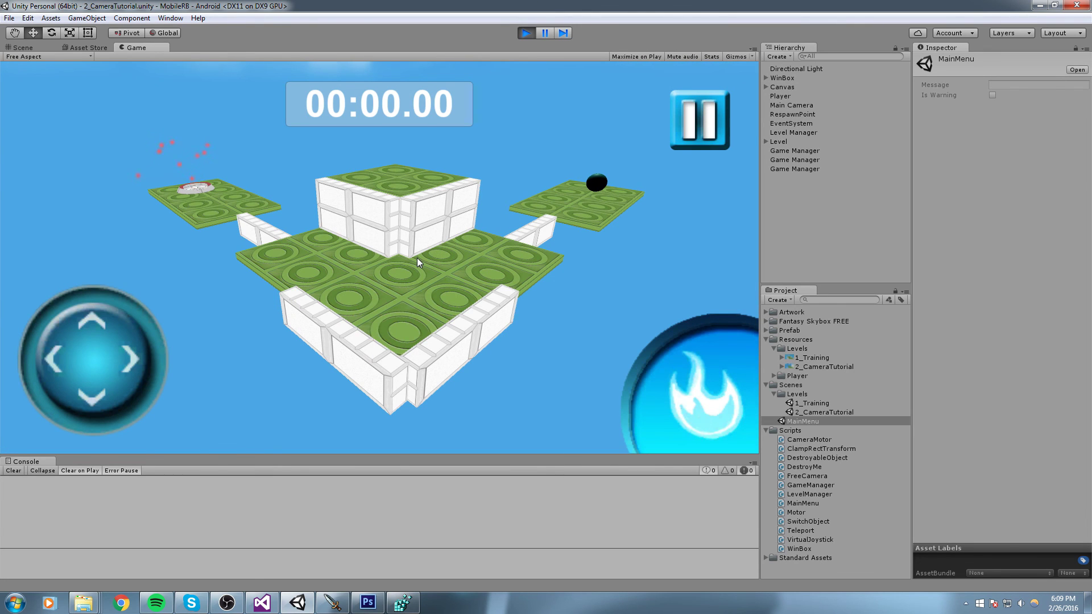
key("w")
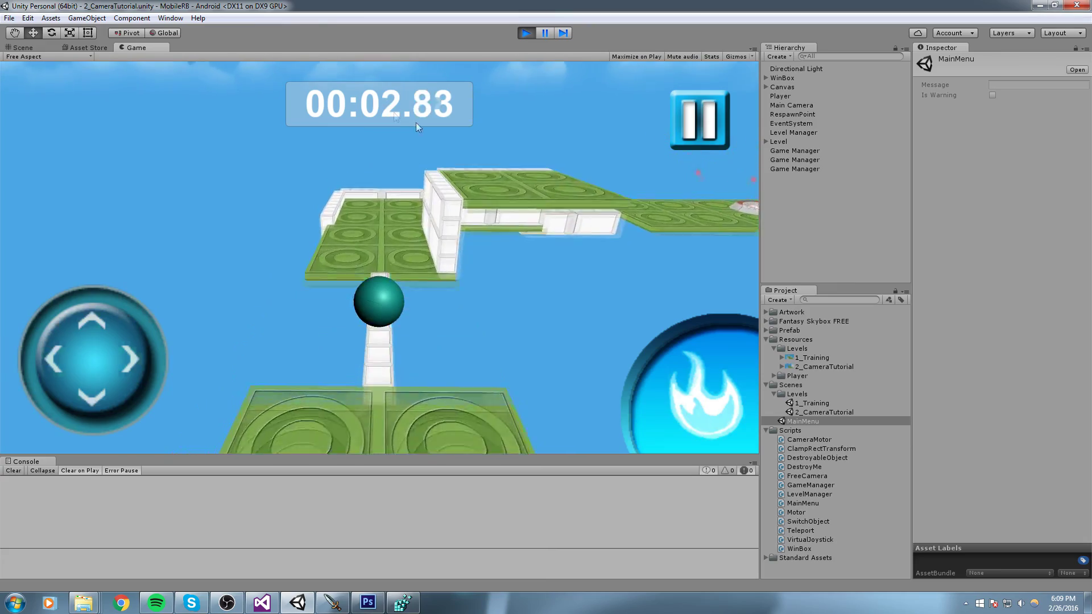
left_click_drag(415, 122, 640, 213)
left_click_drag(90, 357, 210, 328)
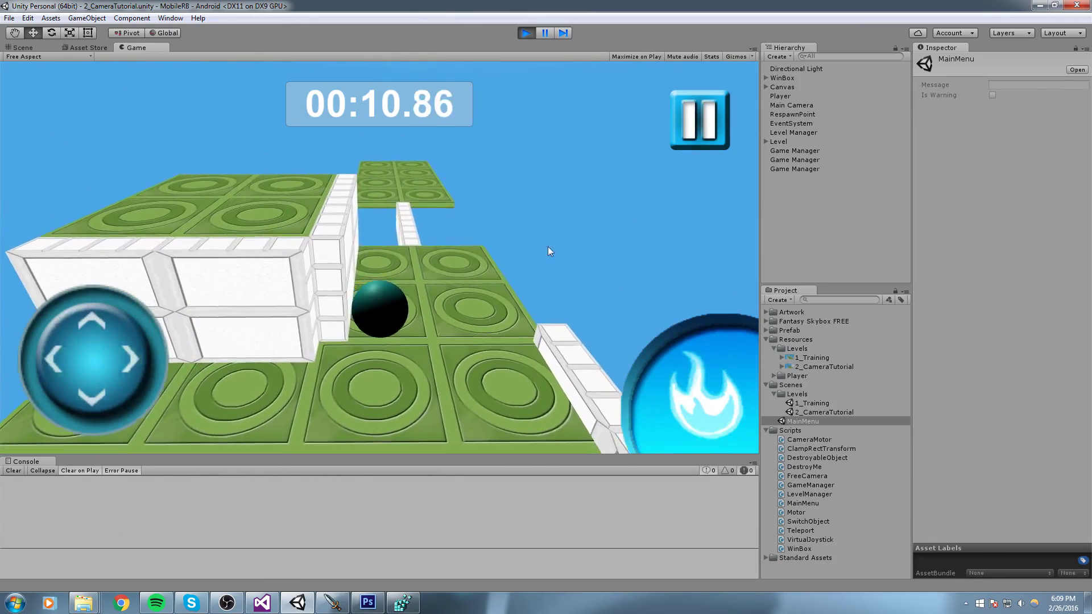
left_click_drag(551, 250, 220, 281)
key("w")
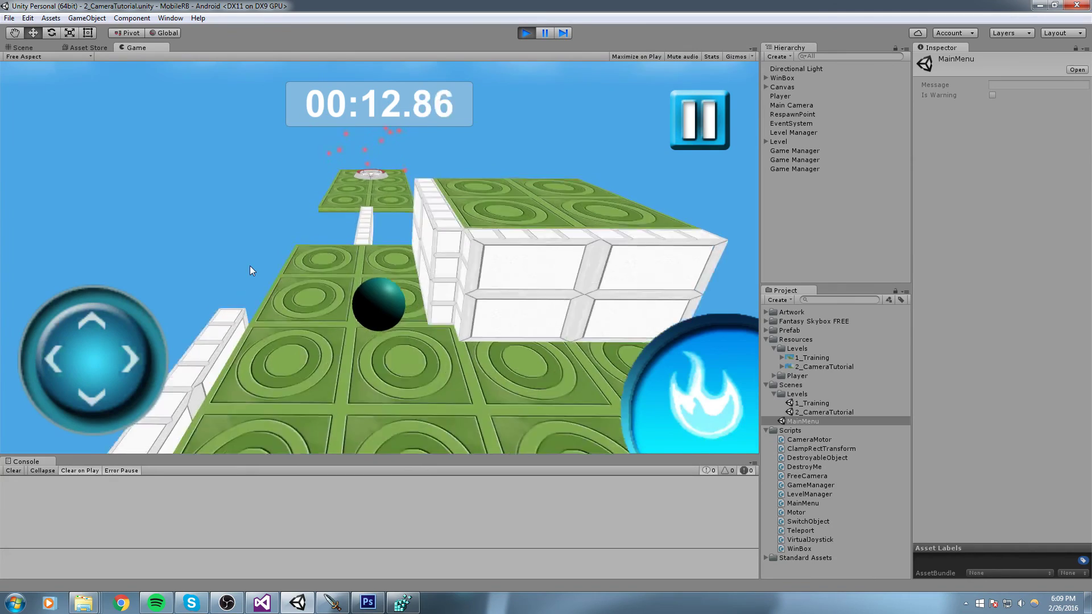
left_click(725, 380)
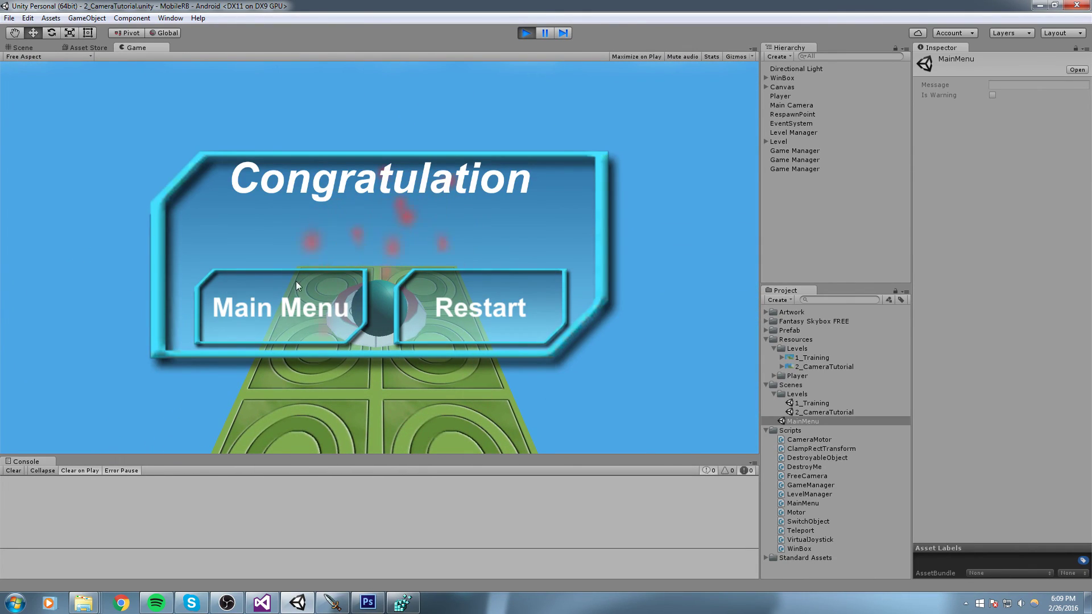
left_click(327, 304)
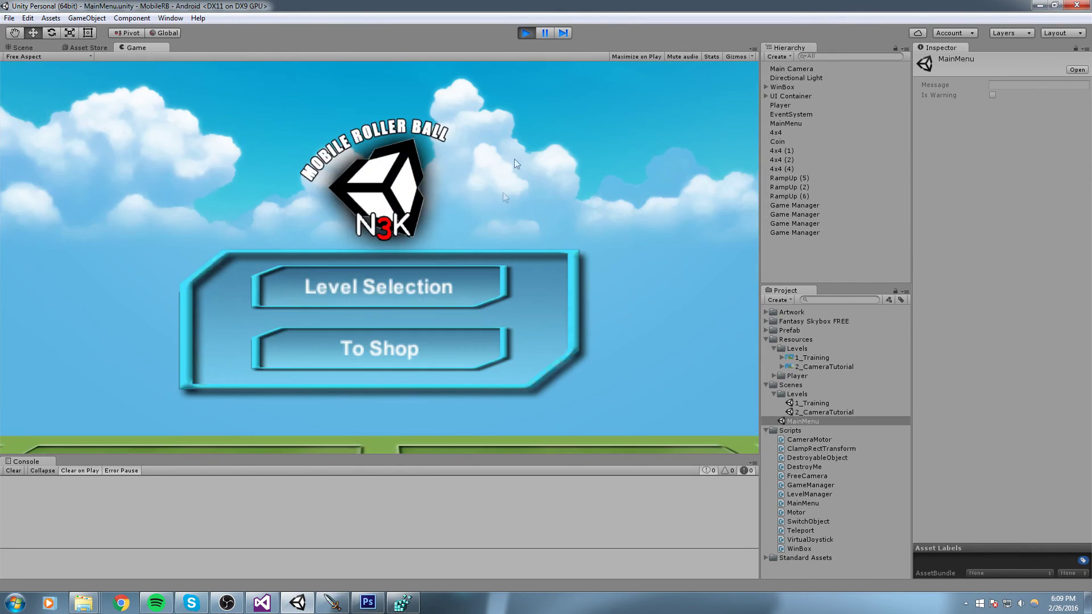
left_click(528, 34)
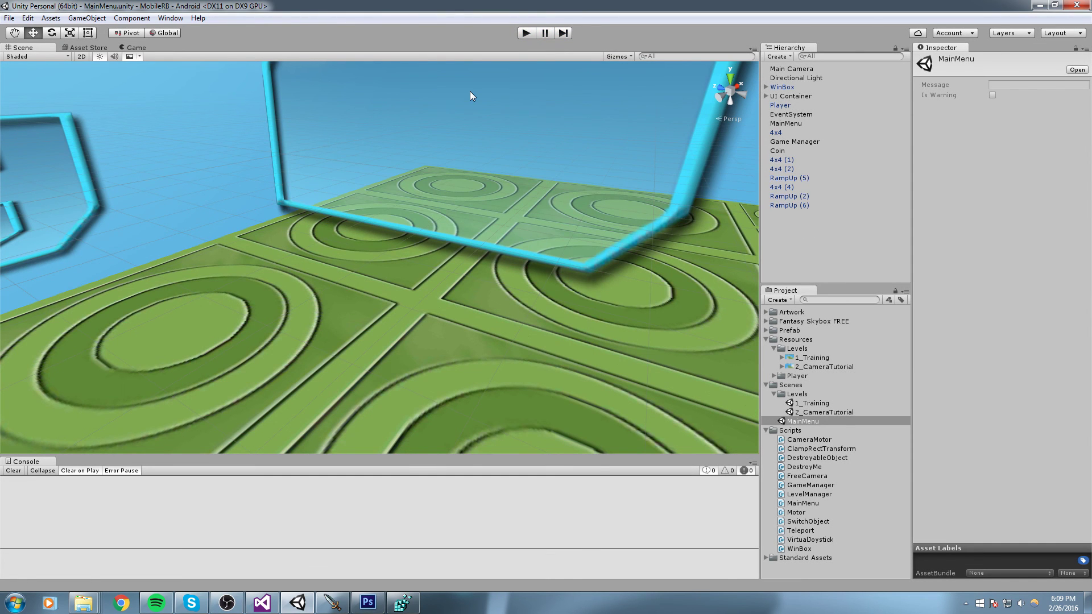